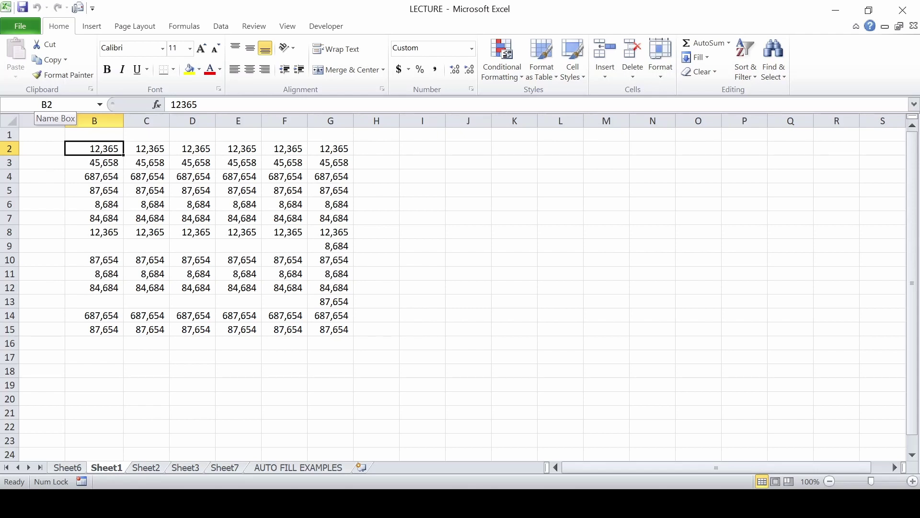
Step along row 2 of Sheet1 and down column E to C11 with arrow keys.
key(Right)
key(Right)
key(Right)
key(Right)
key(Right)
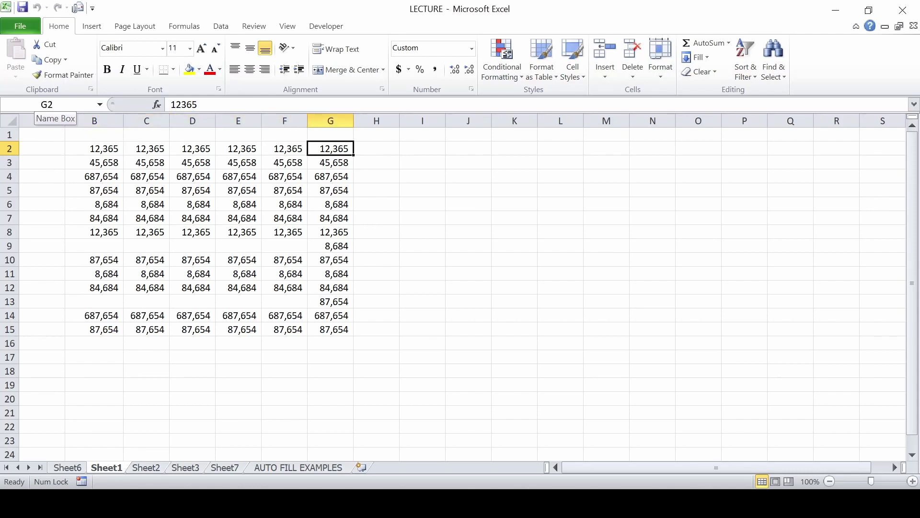
key(Left)
key(Left)
key(Down)
key(Down)
key(Down)
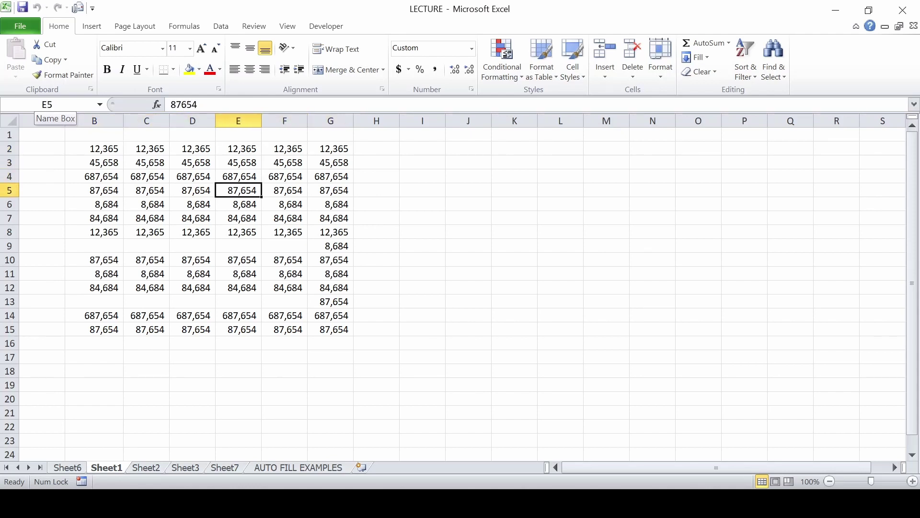
key(Down)
key(Down)
key(Down)
key(Down)
key(Down)
key(Down)
key(Left)
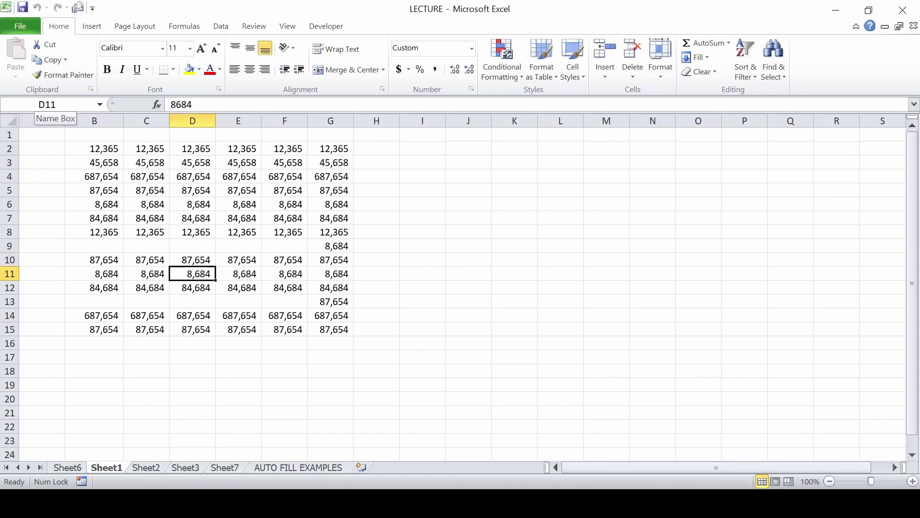
key(Left)
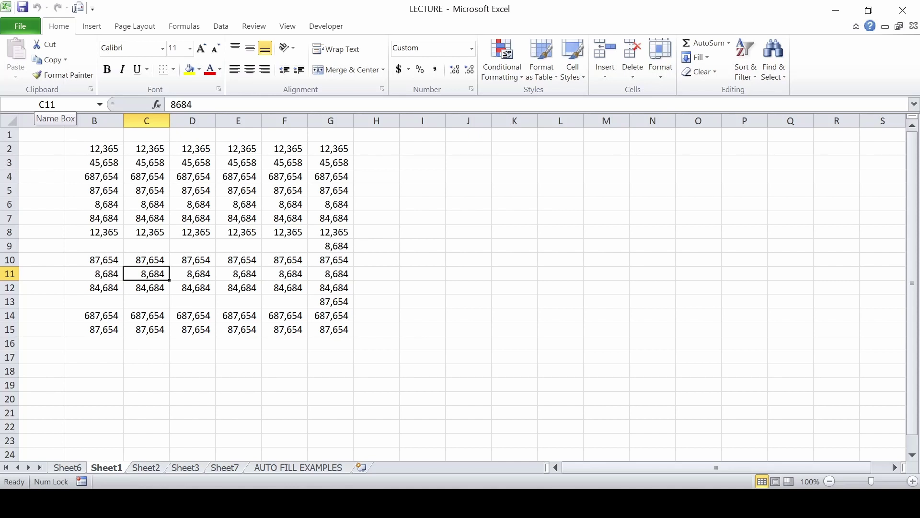
Step back and forth along row 11 between B11 and G11.
key(Right)
key(Right)
key(Right)
key(Right)
key(Left)
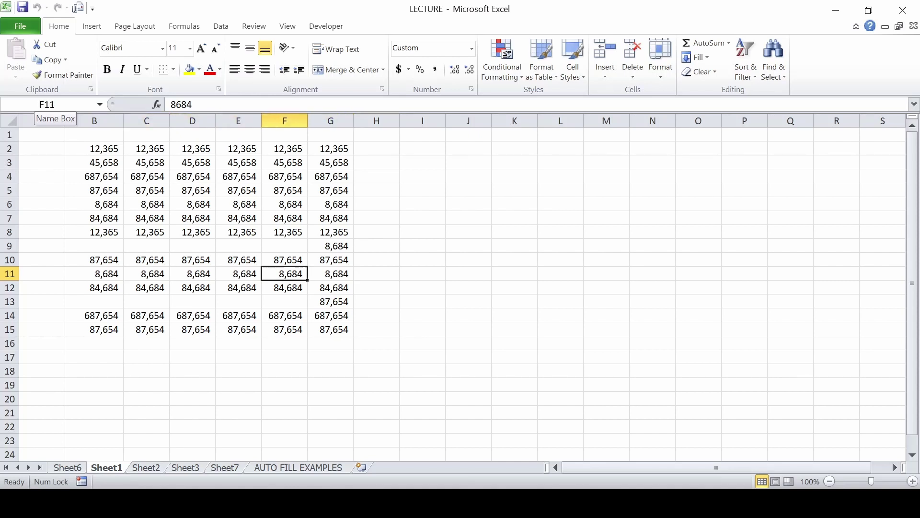
key(Left)
key(Left)
key(Left)
key(Left)
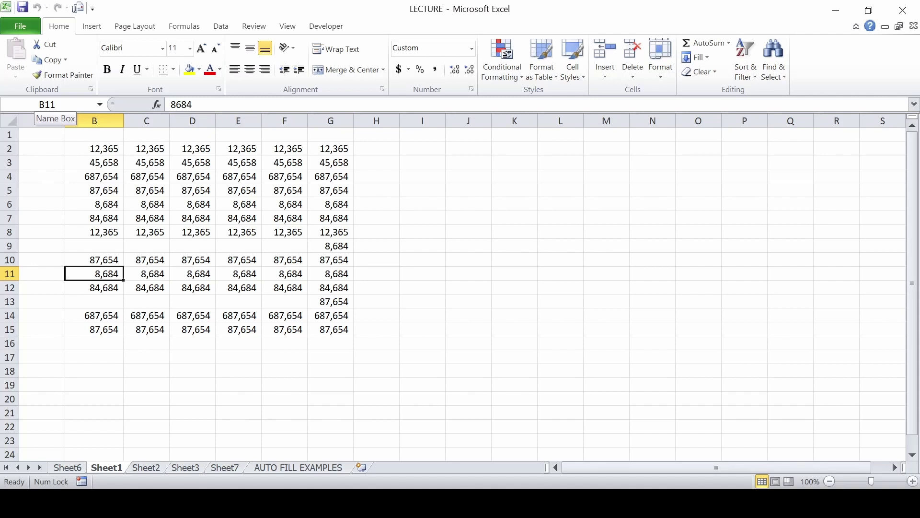
key(Right)
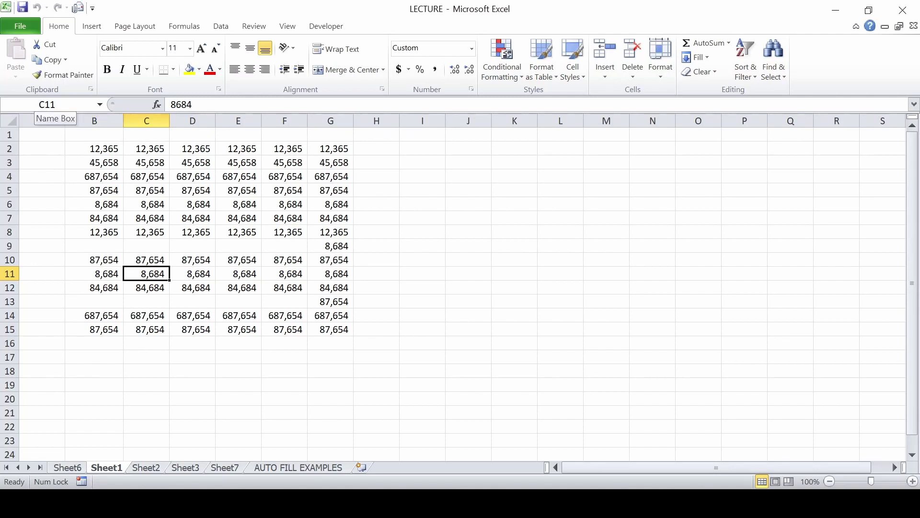
key(Right)
key(Right)
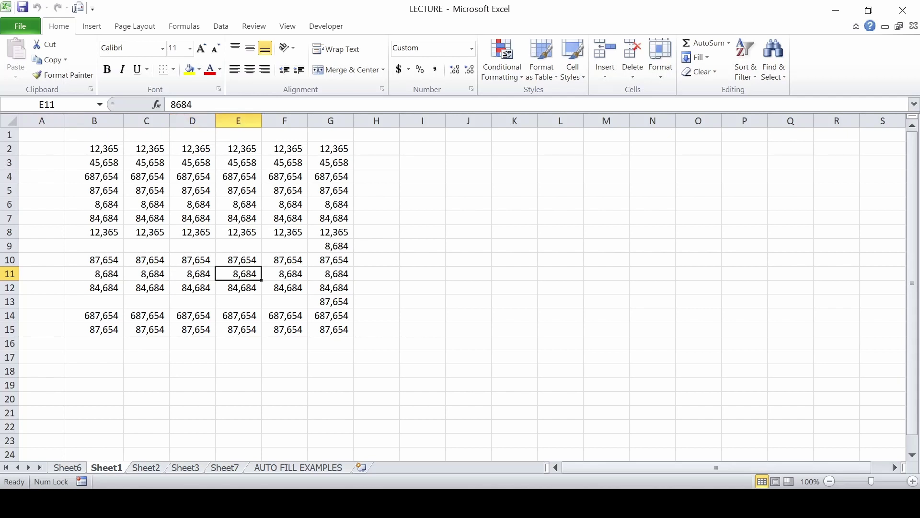
key(Right)
key(Right)
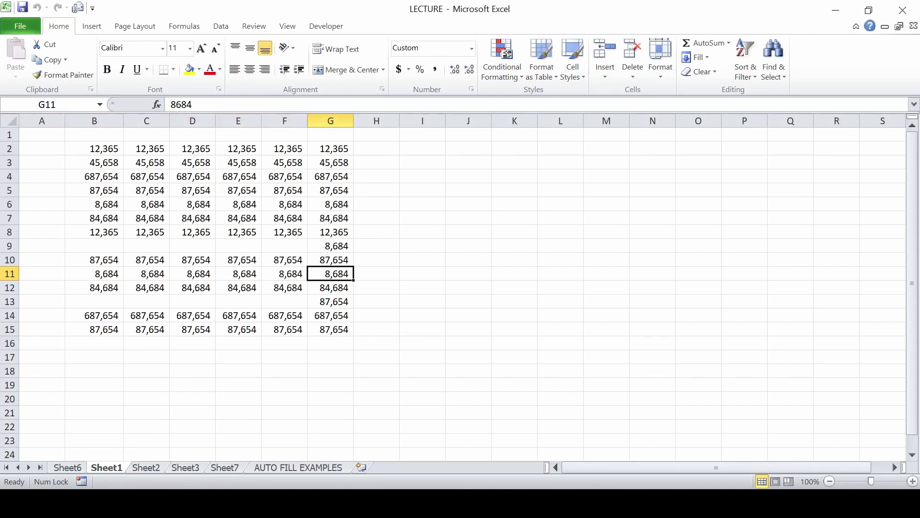
key(Right)
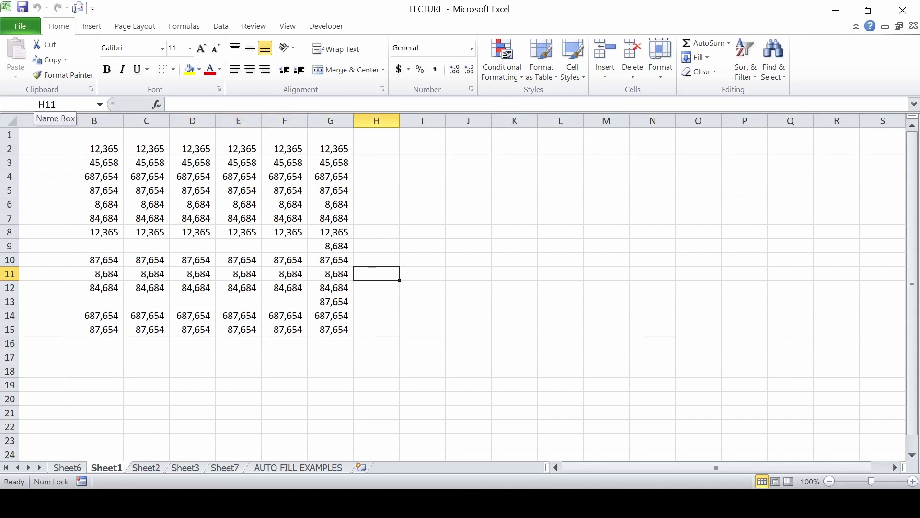
key(Left)
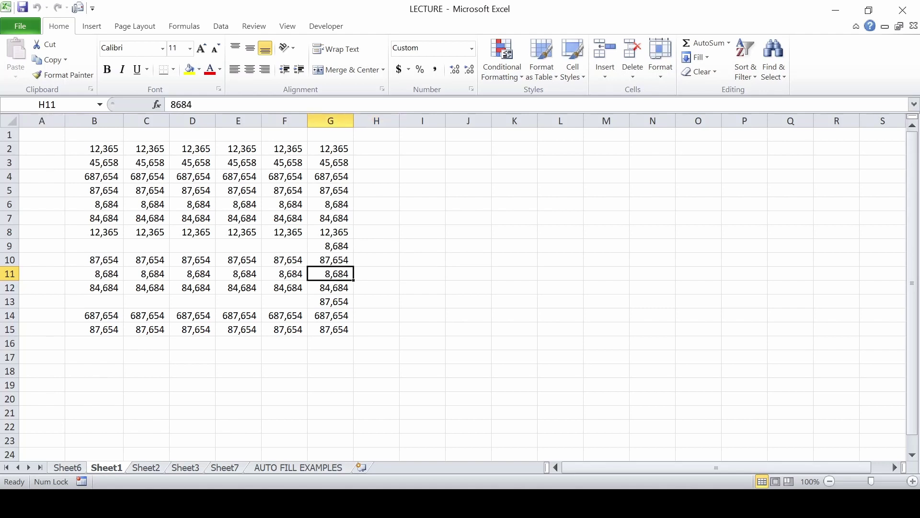
key(Left)
key(Left)
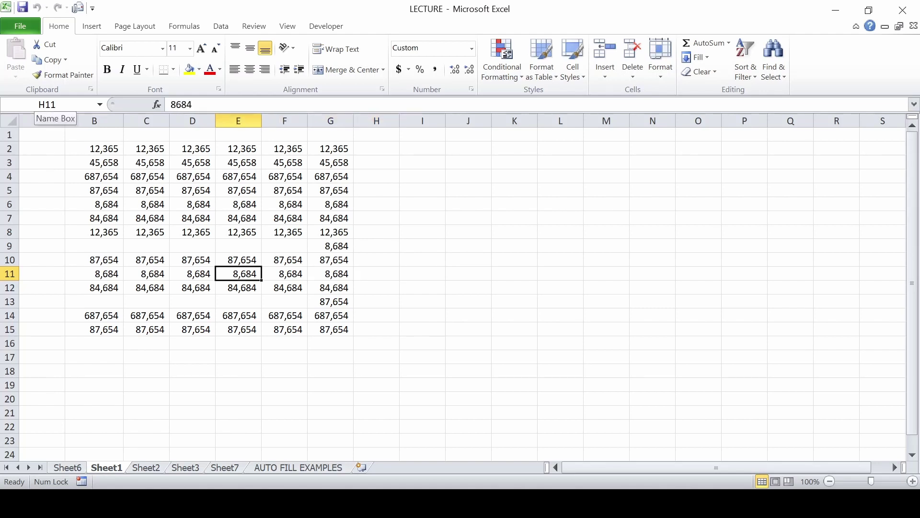
key(Left)
key(Left)
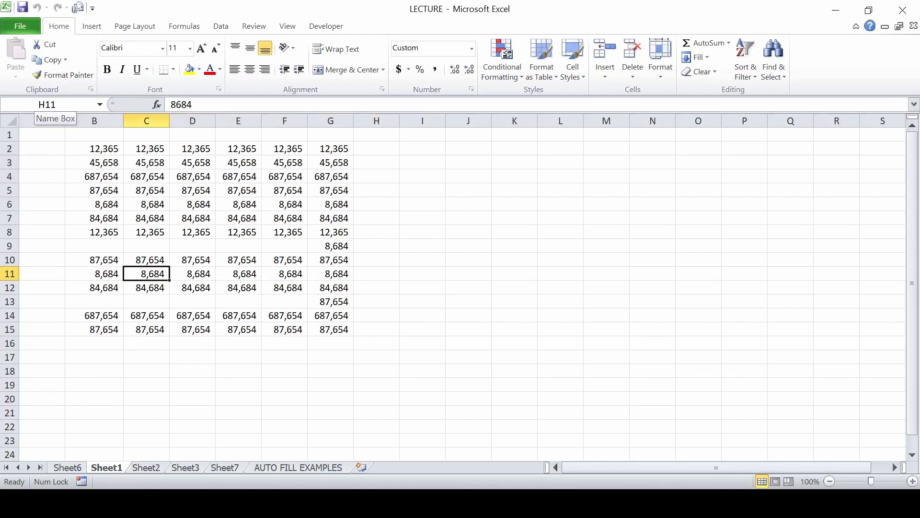
key(Left)
key(Left)
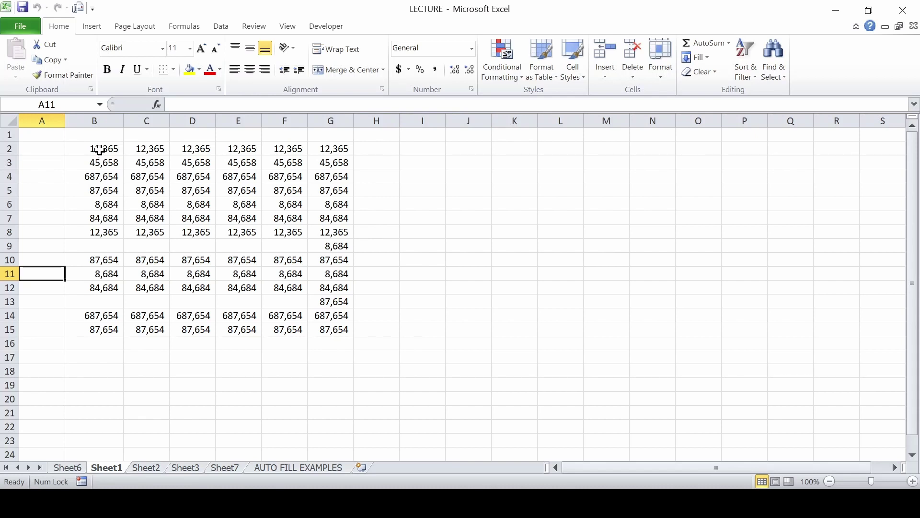
Click through block ends B2, B8, B10, B12, B14, B15, then G2 and G15, returning to B2.
click(99, 150)
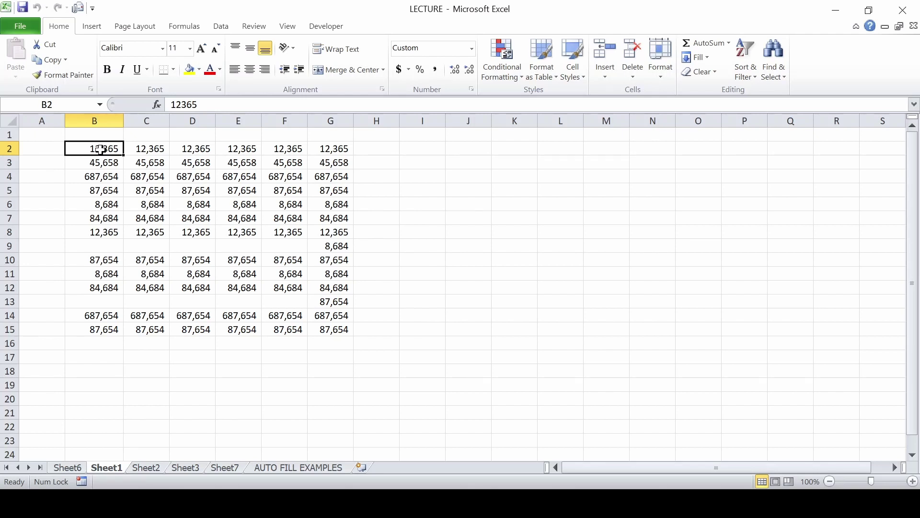
click(103, 231)
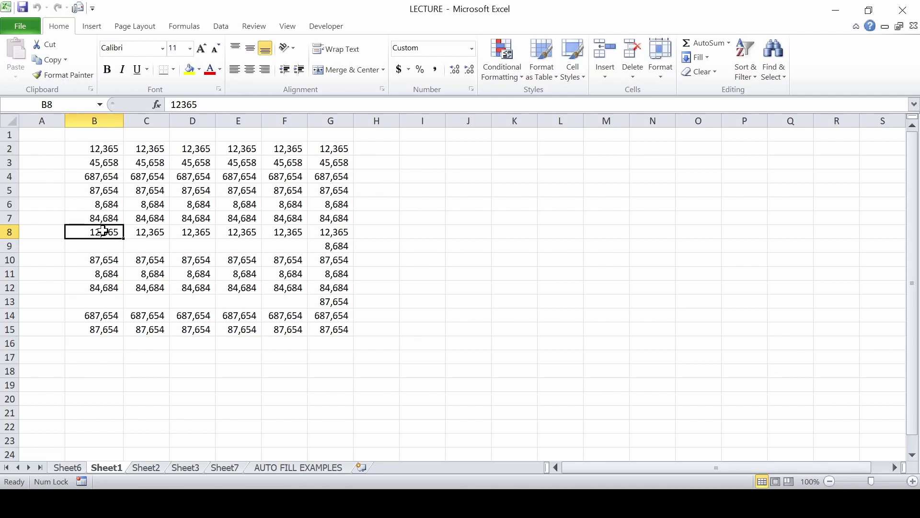
click(110, 261)
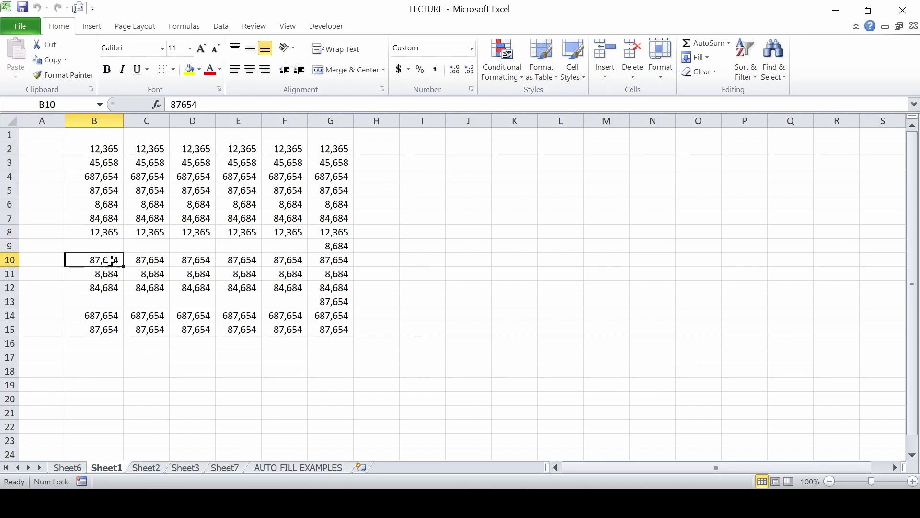
click(110, 289)
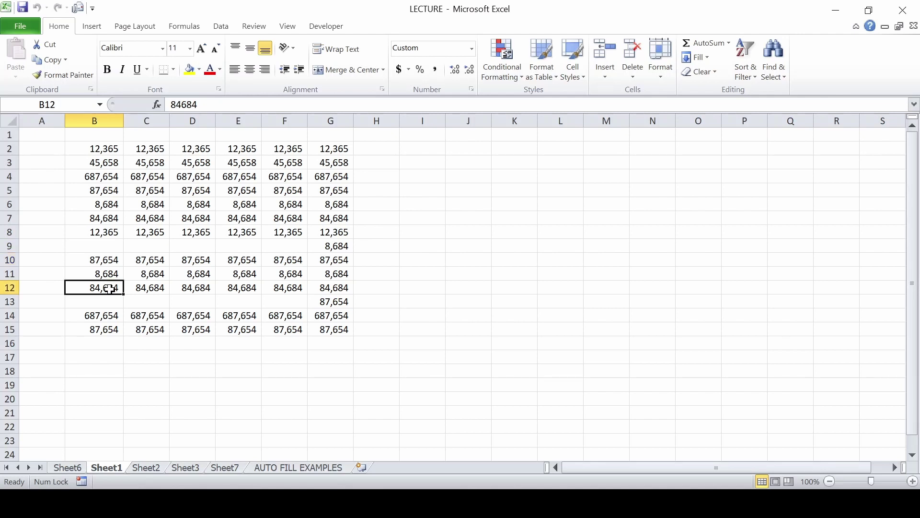
click(111, 316)
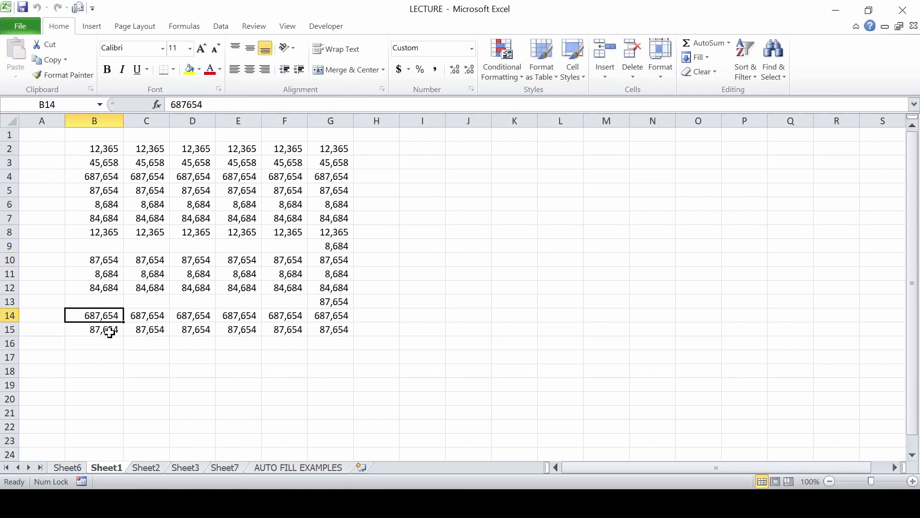
click(110, 332)
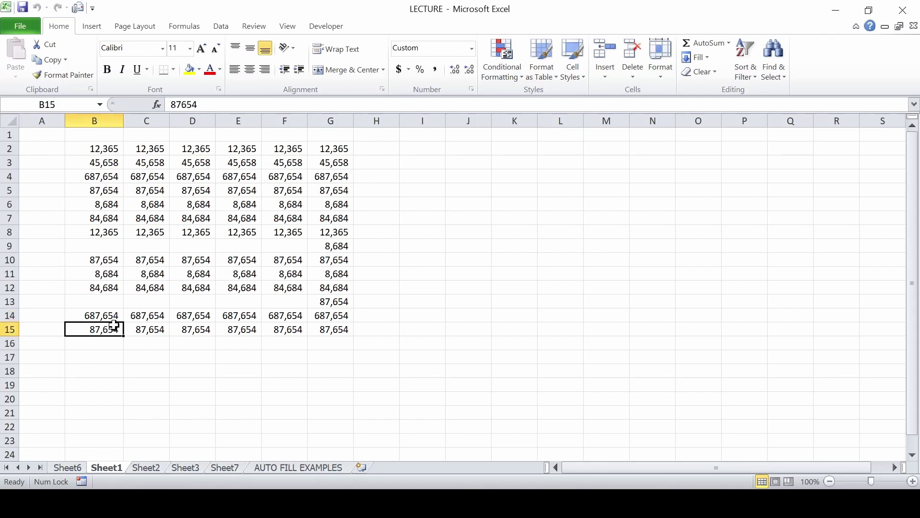
click(341, 149)
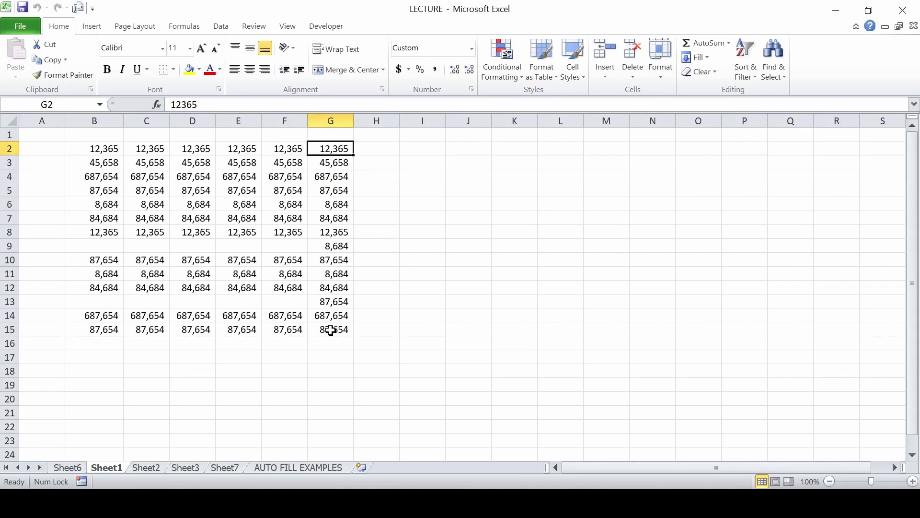
click(331, 330)
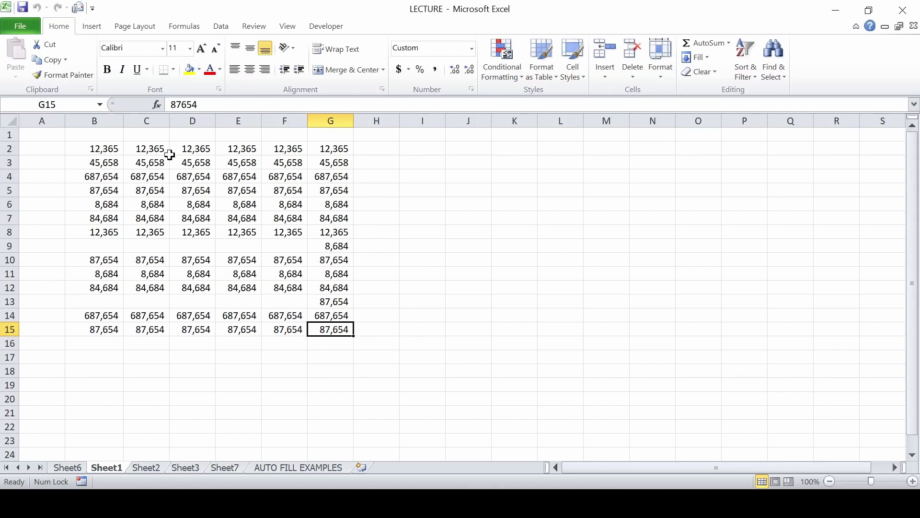
click(98, 152)
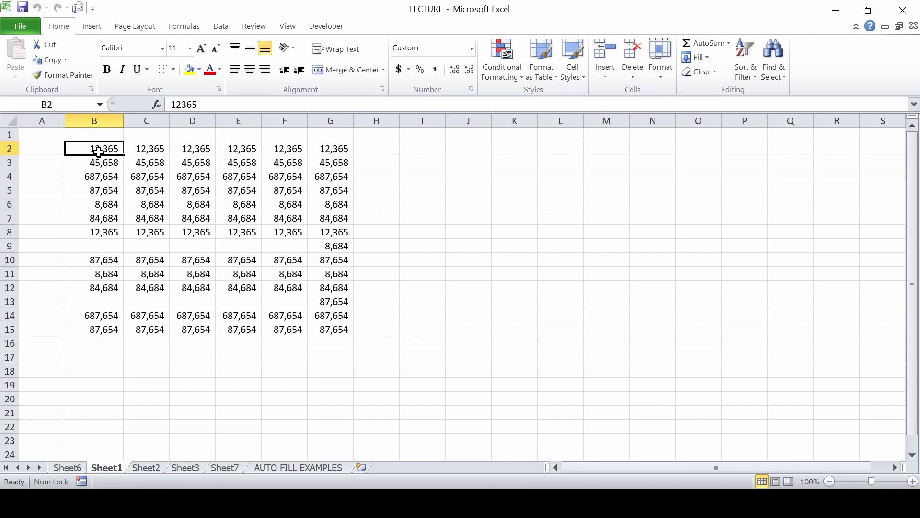
Jump with Ctrl+Down through column B's blocks to B15, then Ctrl+Up back to B12.
key(ctrl+Down)
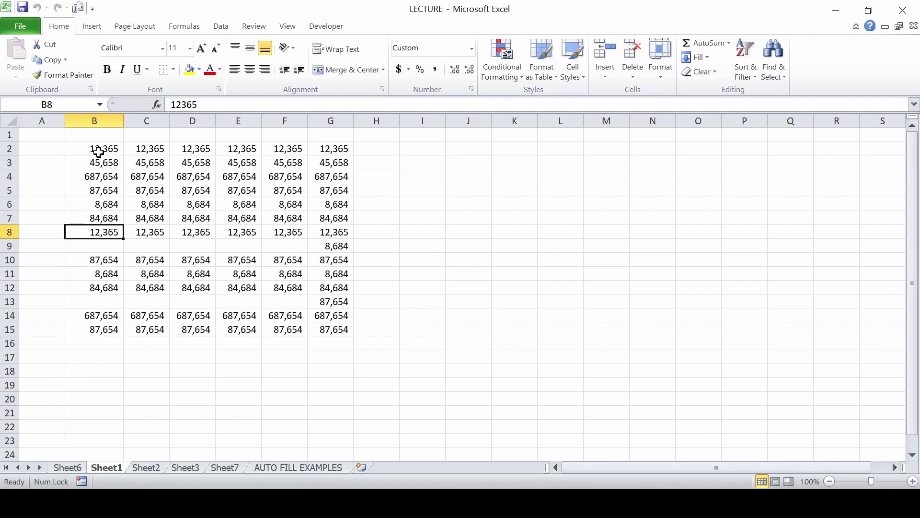
key(ctrl+Down)
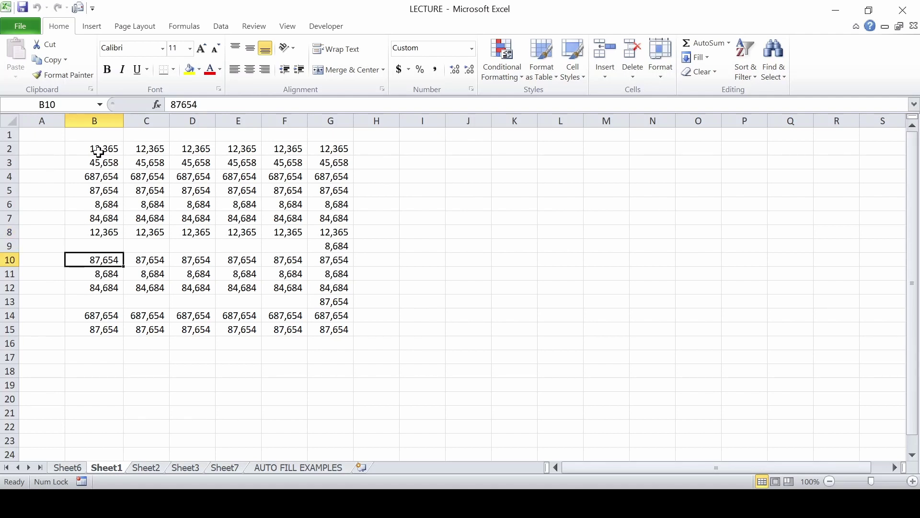
key(ctrl+Down)
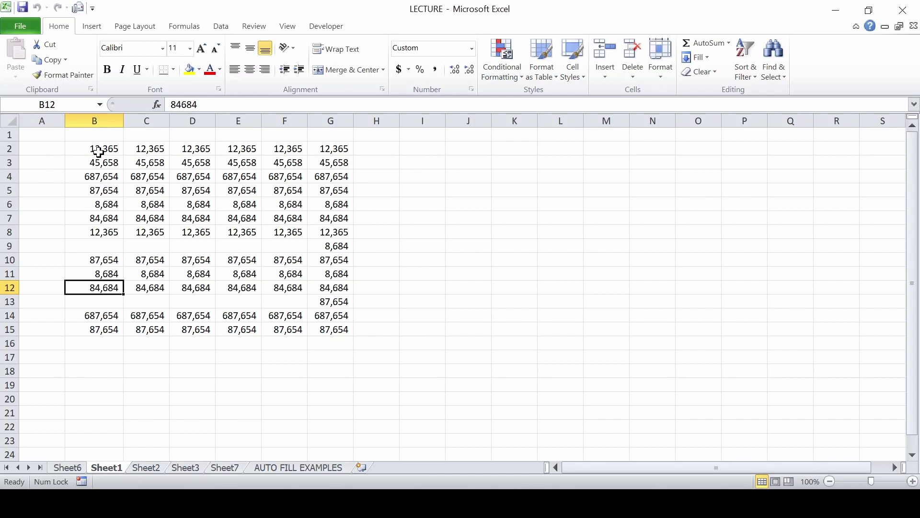
key(ctrl+Down)
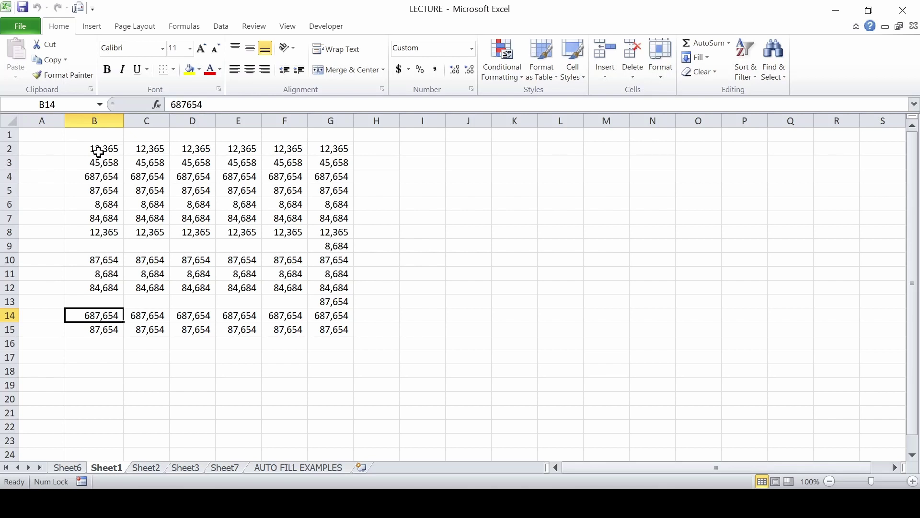
key(ctrl+Down)
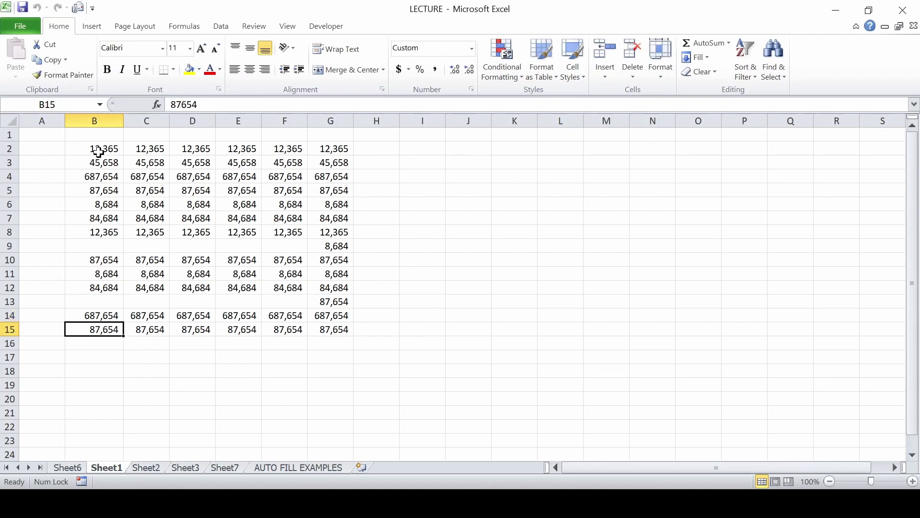
key(ctrl+Up)
key(ctrl+Up)
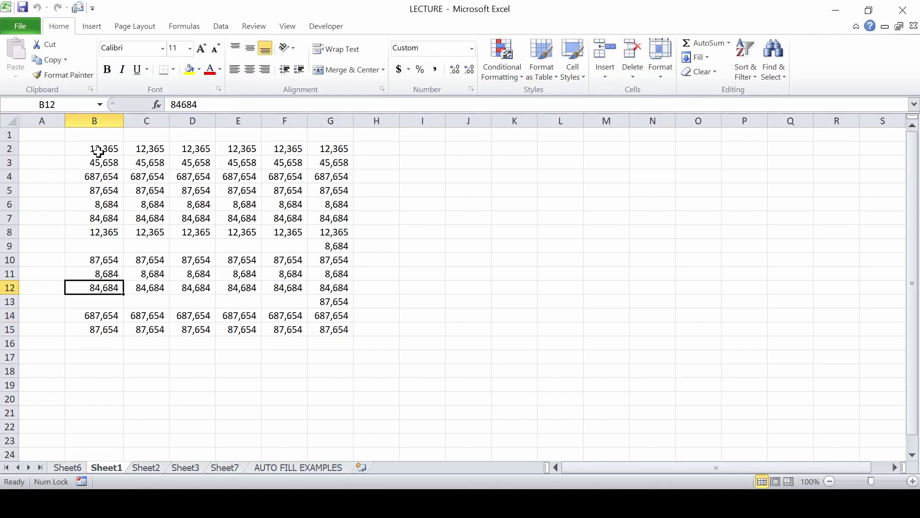
key(ctrl+Up)
key(ctrl+Up)
key(ctrl+Up)
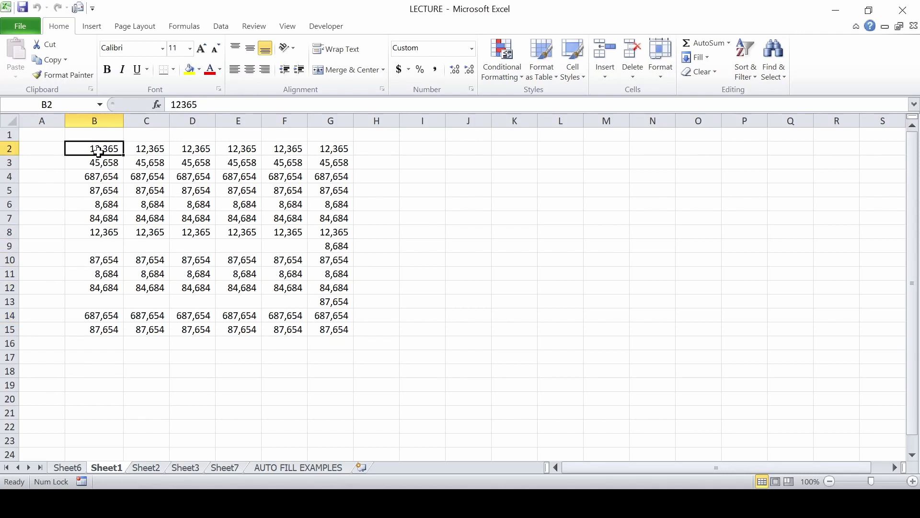
Jump between row 2's ends and to column G's last value, then switch to Sheet2.
key(ctrl+Right)
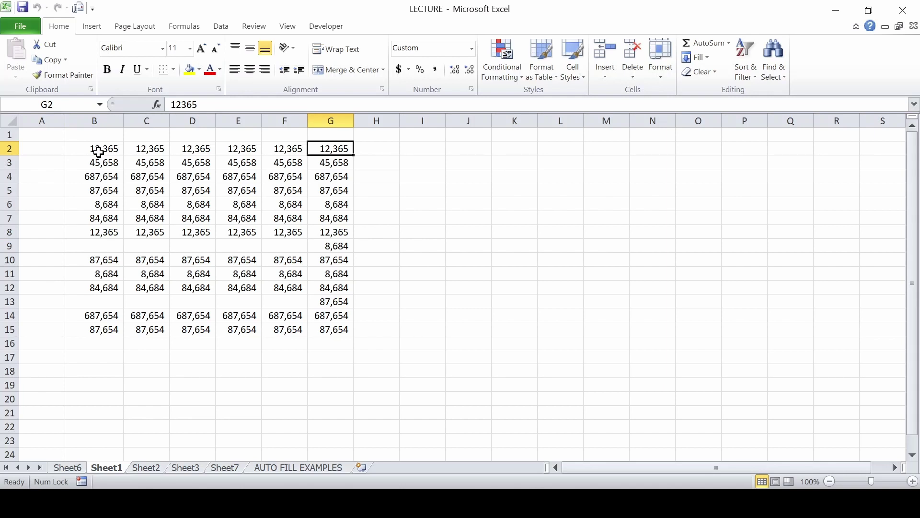
key(ctrl+Left)
key(ctrl+Right)
key(ctrl+Left)
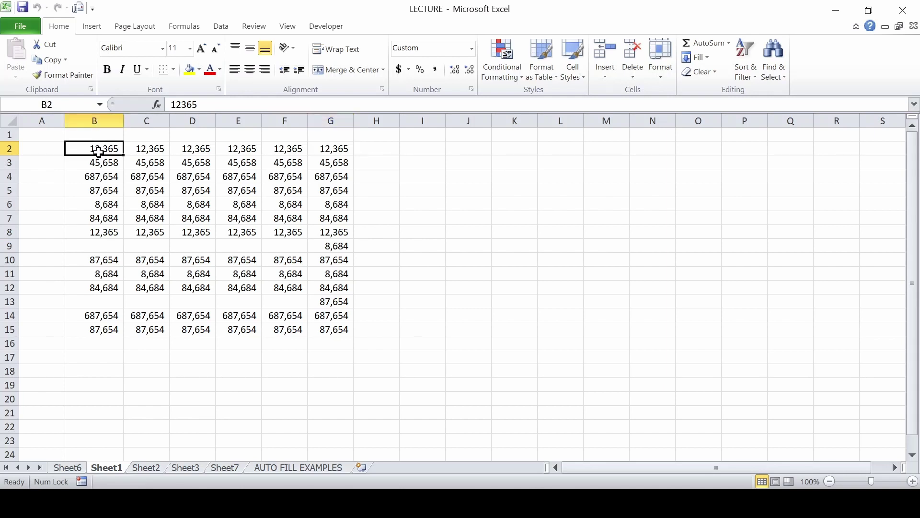
key(ctrl+Right)
key(ctrl+Left)
key(ctrl+Right)
key(ctrl+Left)
key(ctrl+Right)
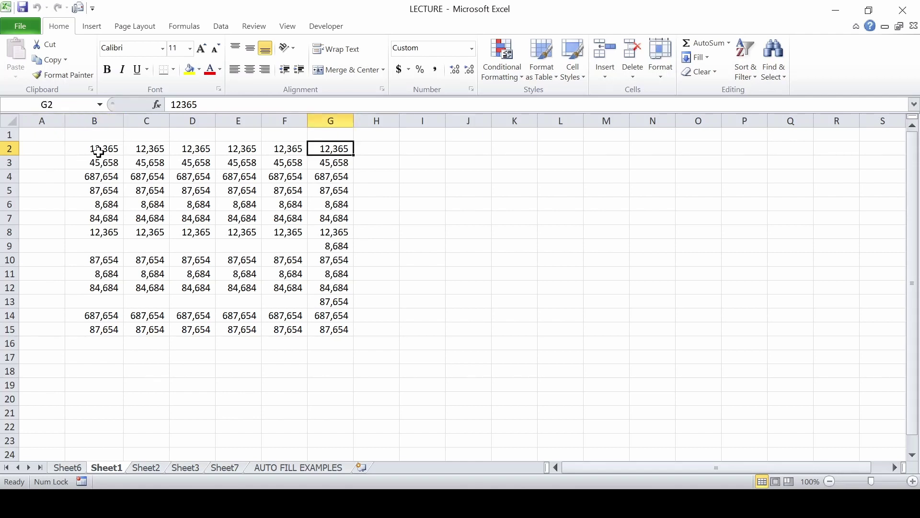
key(ctrl+Left)
key(ctrl+Right)
key(ctrl+Down)
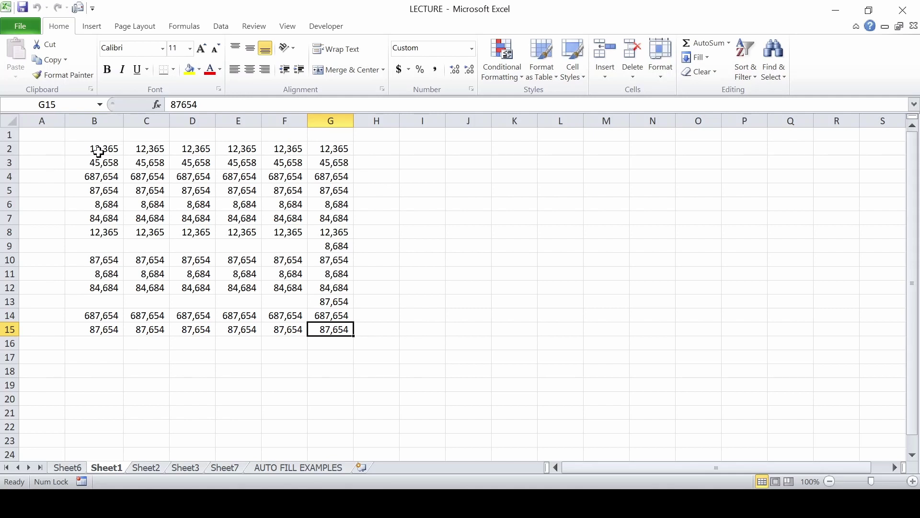
key(ctrl+Page_Down)
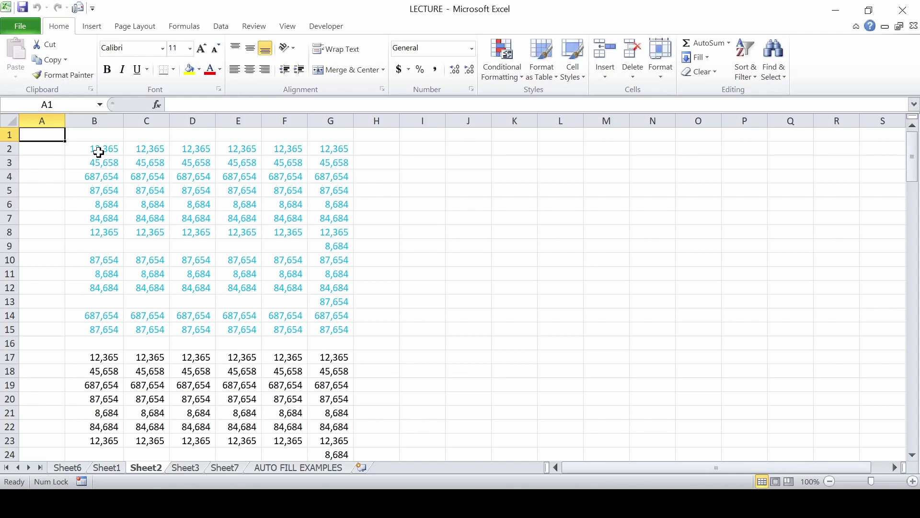
key(Page_Down)
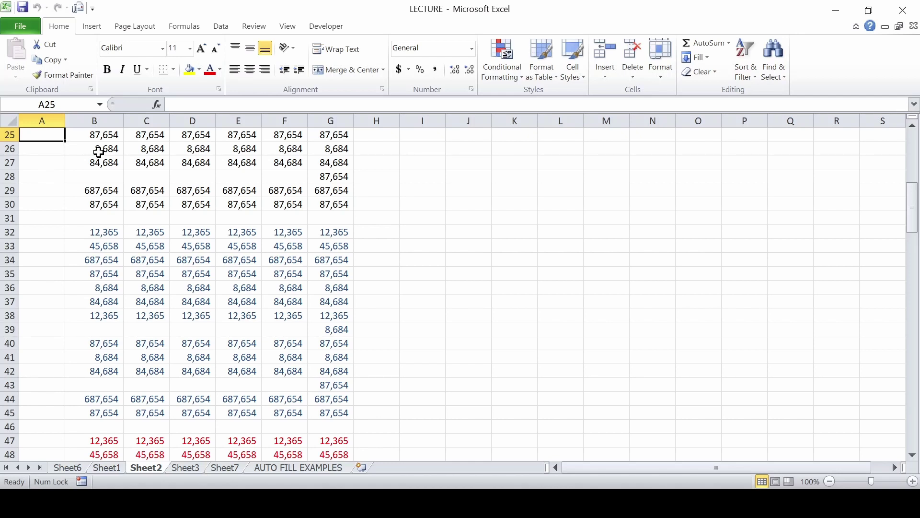
key(Page_Down)
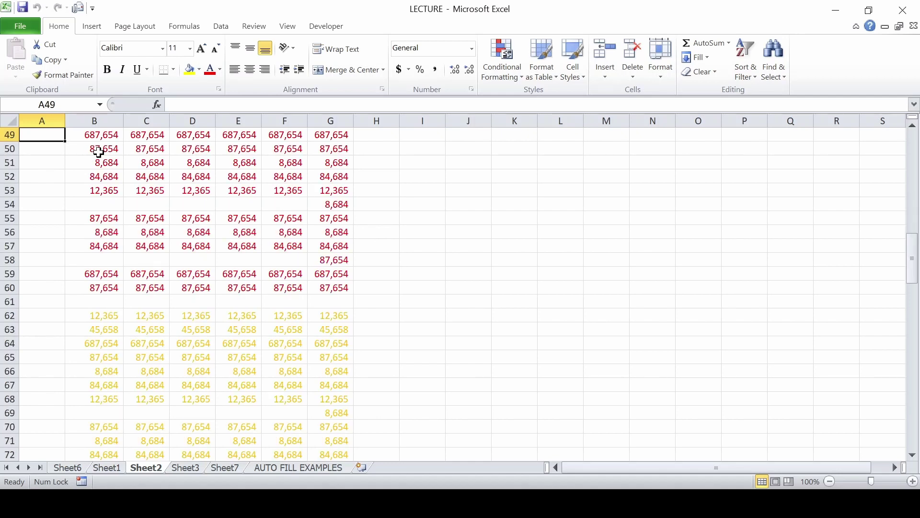
key(Page_Down)
key(Page_Down)
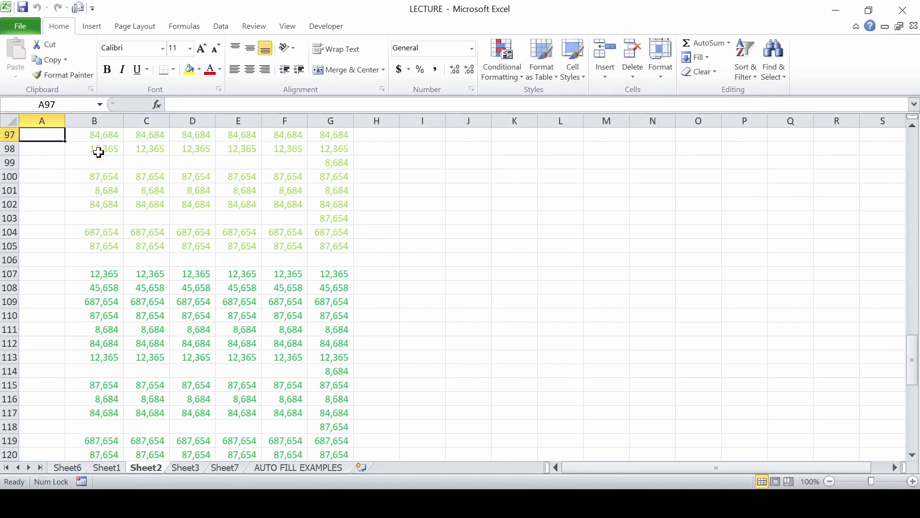
key(Page_Down)
key(Page_Down)
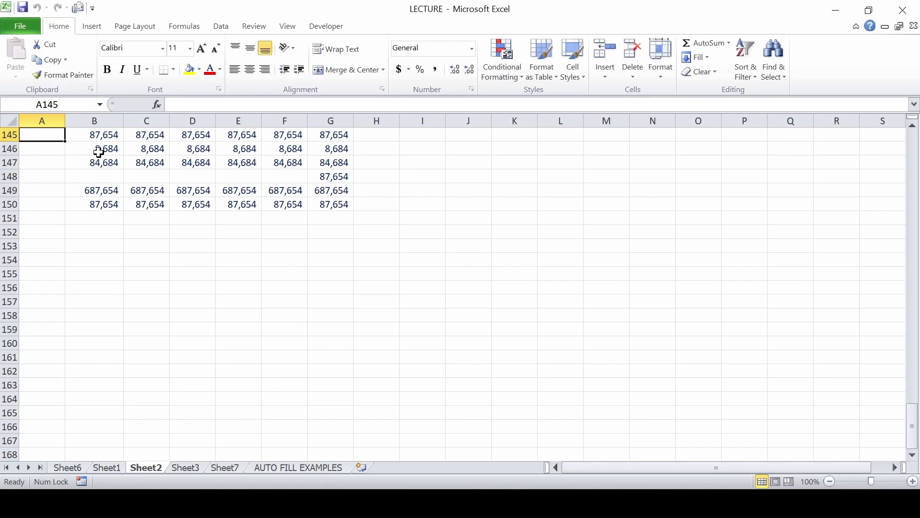
key(Page_Up)
key(Page_Up)
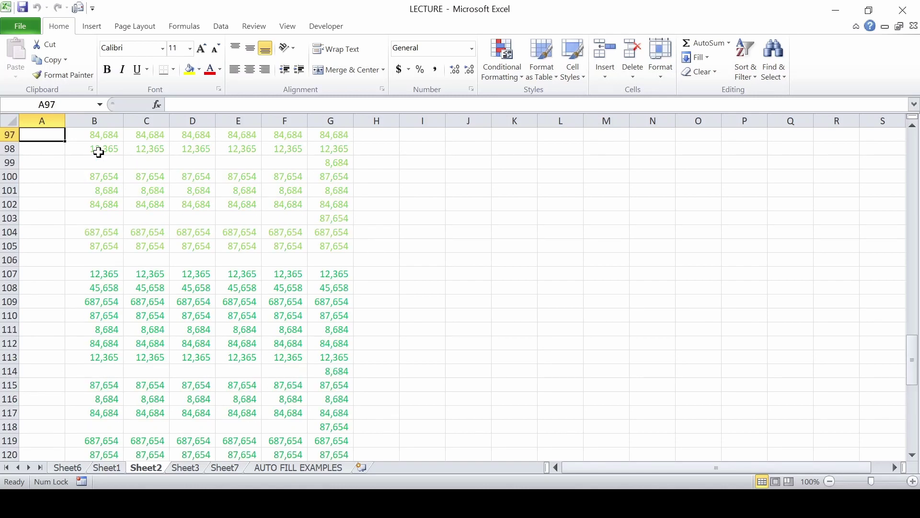
key(Page_Up)
key(Page_Up)
key(Page_Up)
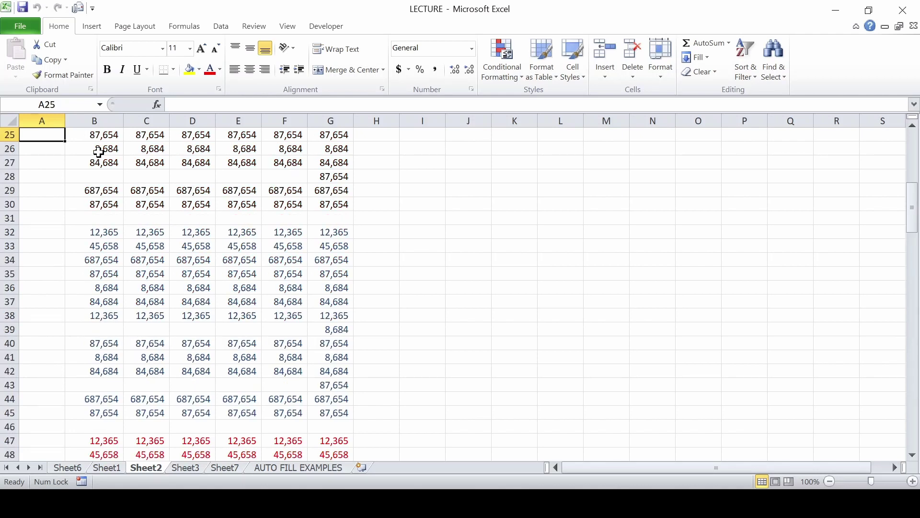
key(Page_Up)
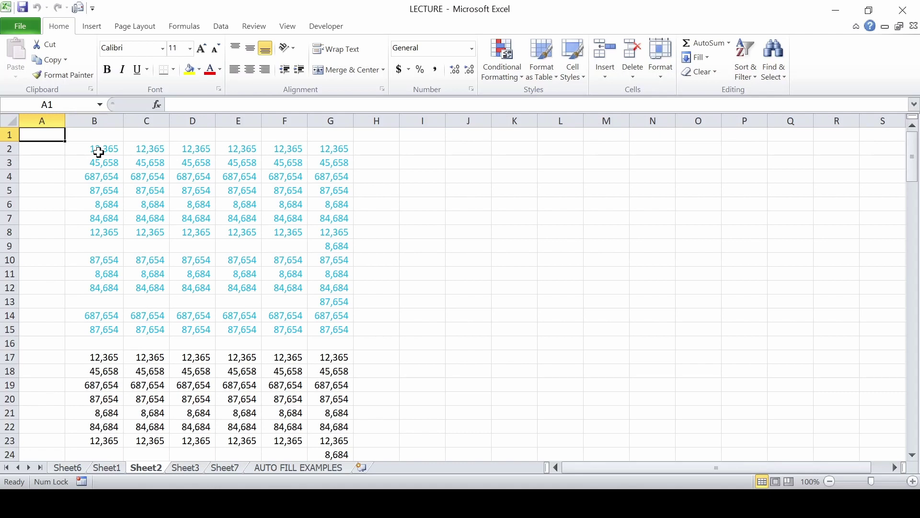
Switch to Sheet3 and step one cell around row 2.
key(ctrl+Page_Down)
key(Down)
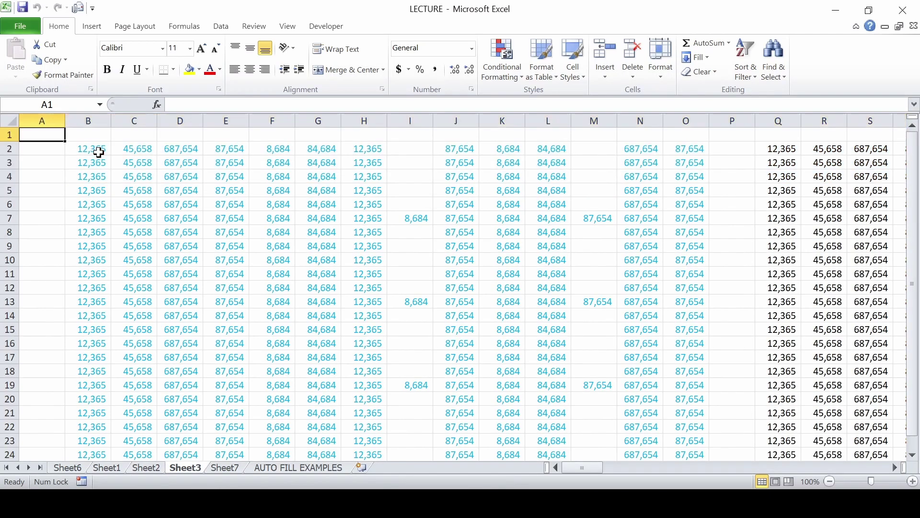
key(Right)
key(Left)
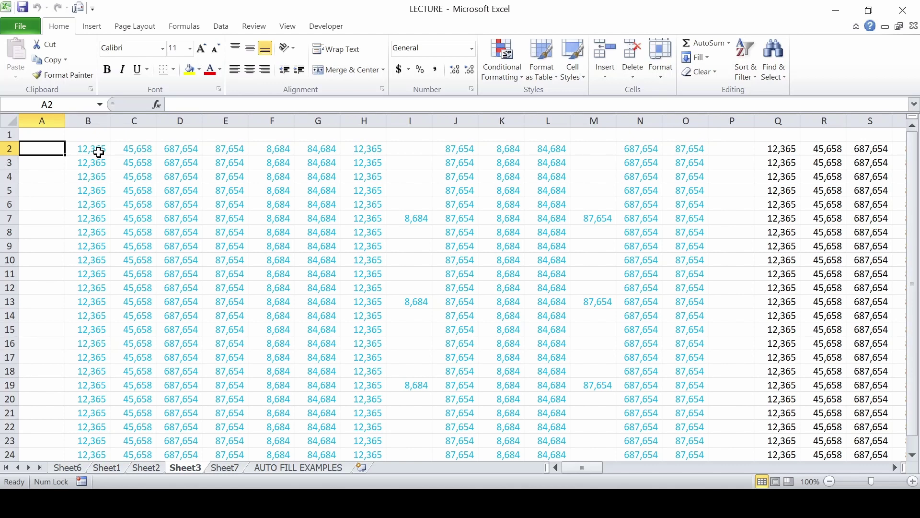
Scroll Sheet3 right one screen at a time from column T out to column ED.
key(alt+Page_Down)
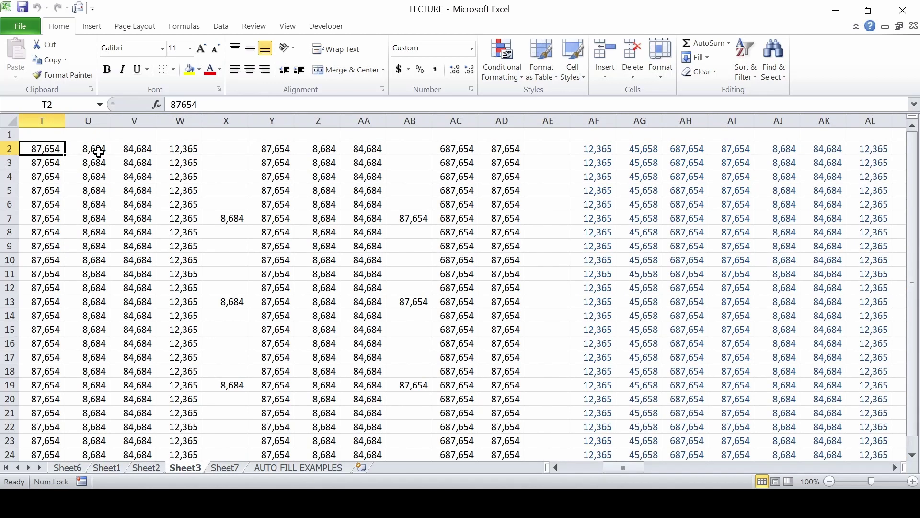
key(alt+Page_Down)
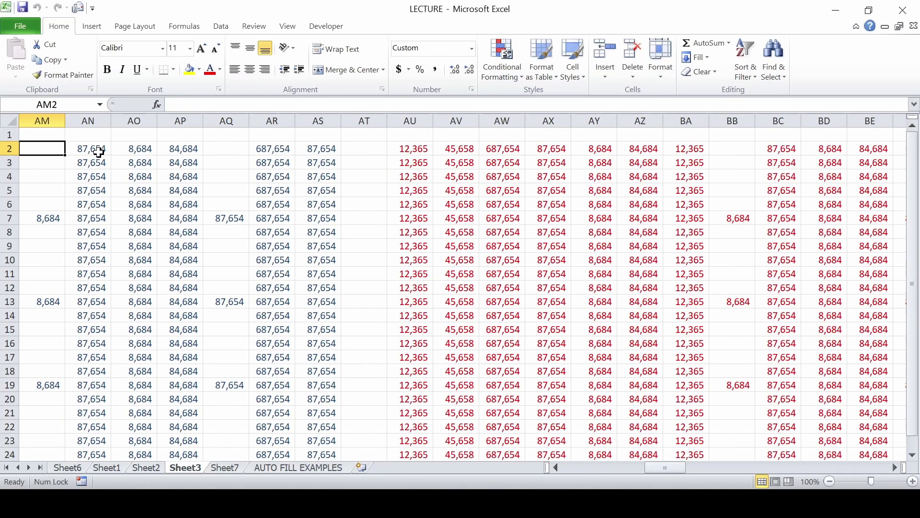
key(alt+Page_Down)
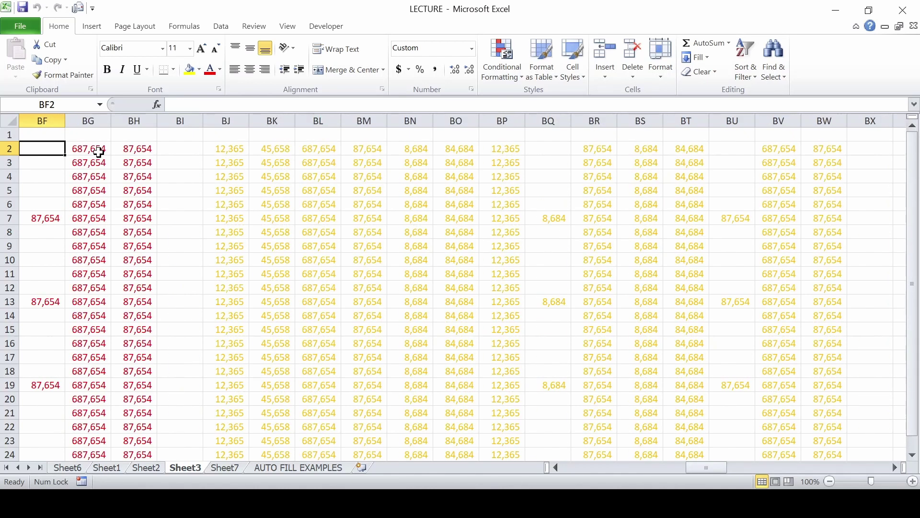
key(alt+Page_Down)
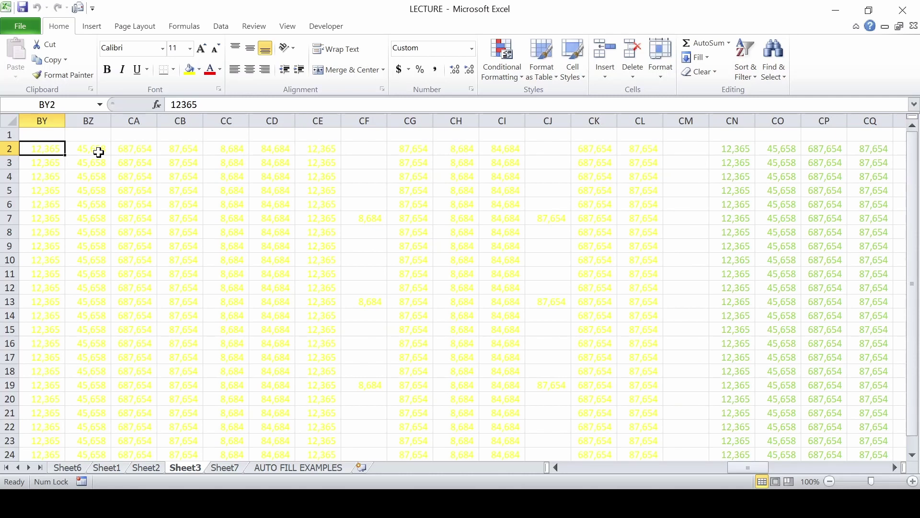
key(alt+Page_Down)
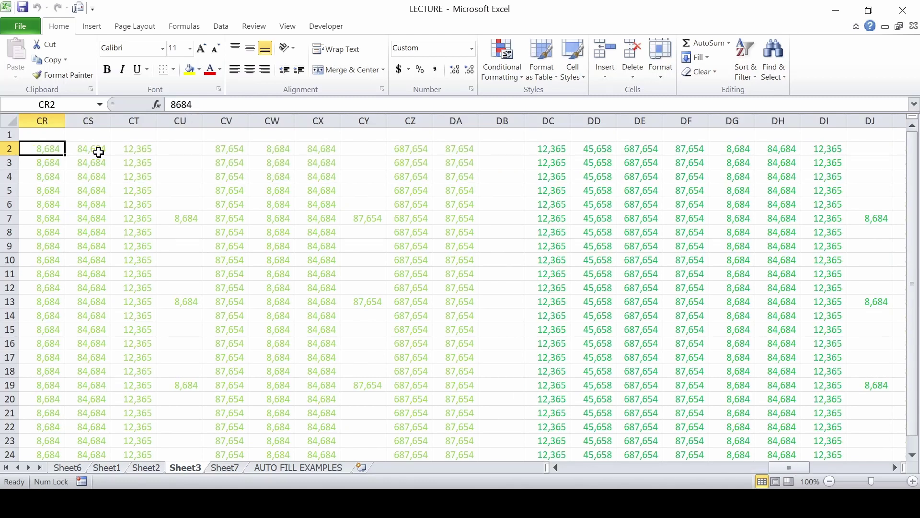
key(alt+Page_Down)
key(alt+Page_Down)
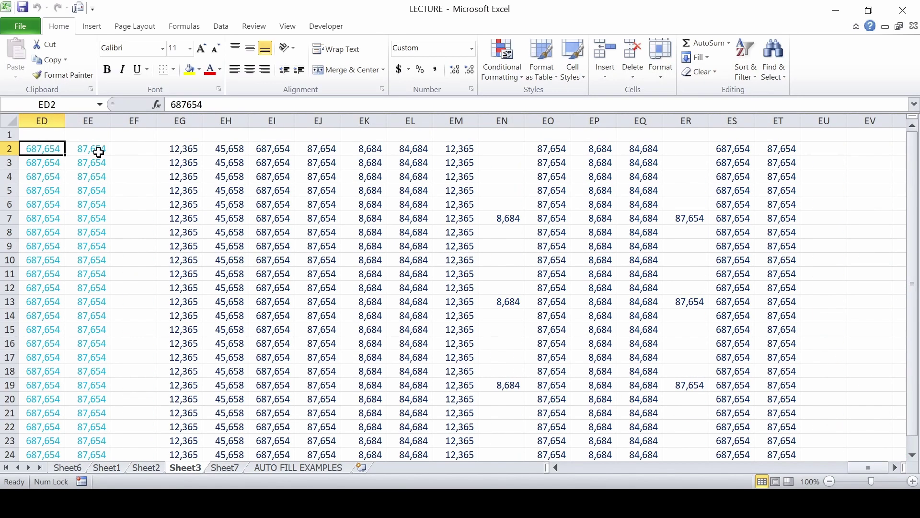
key(alt+Page_Down)
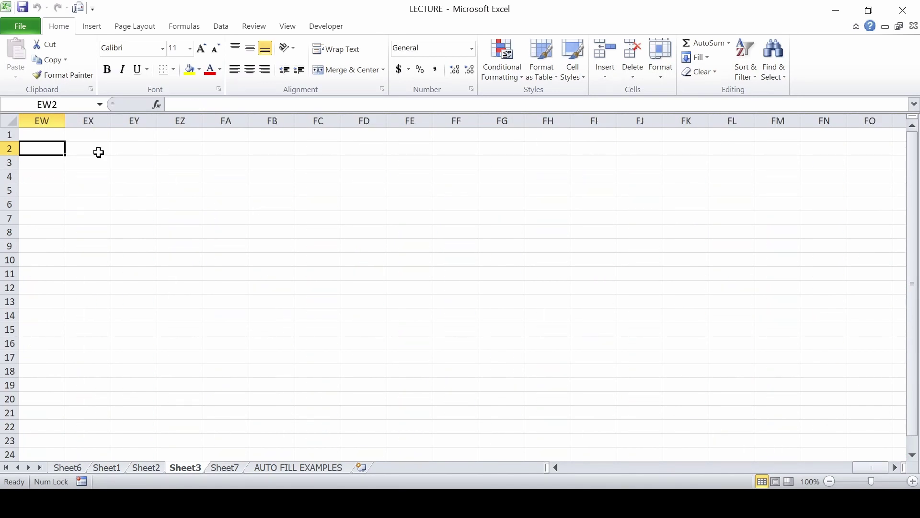
Scroll back left screen by screen until columns A–S are showing.
key(alt+Page_Up)
key(alt+Page_Up)
key(alt+Page_Up)
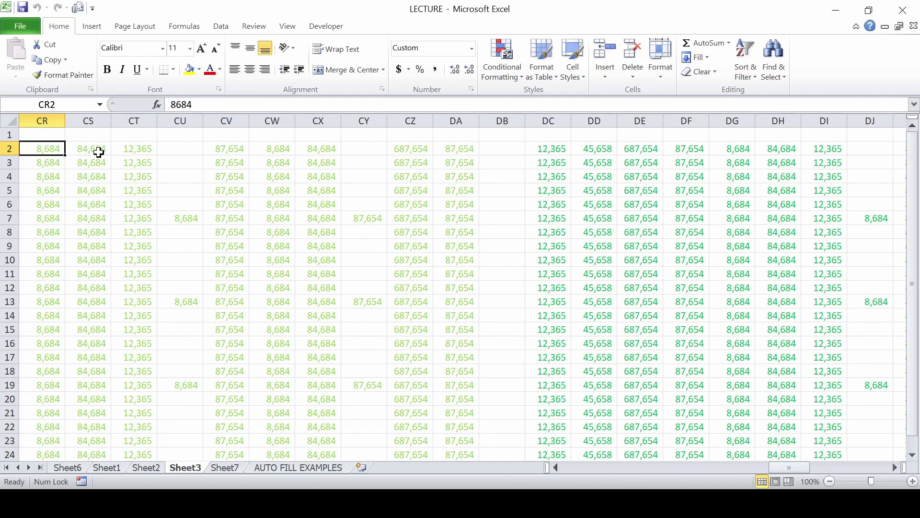
key(alt+Page_Up)
key(alt+Page_Up)
key(alt+Page_Up)
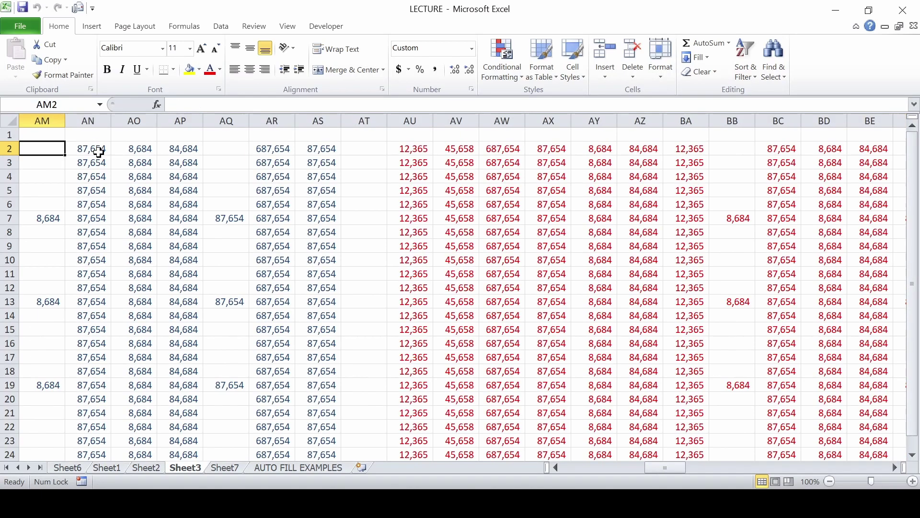
key(alt+Page_Up)
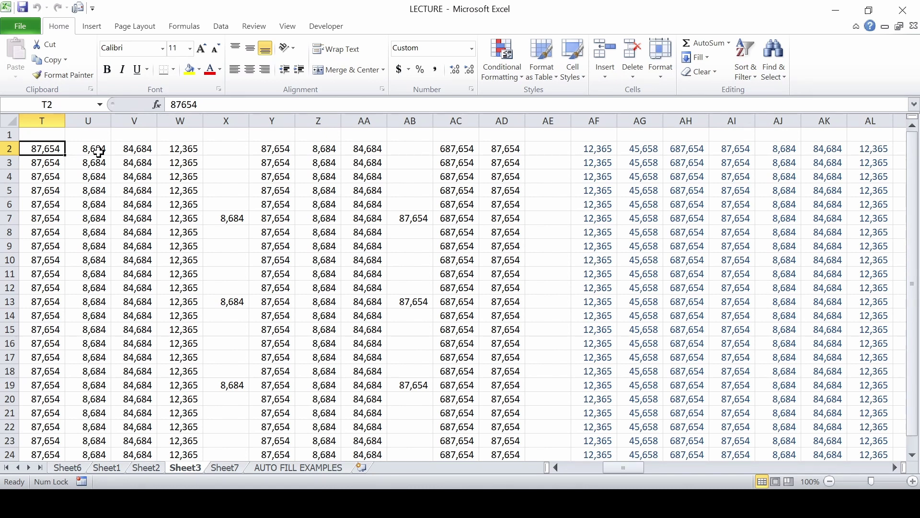
key(alt+Page_Up)
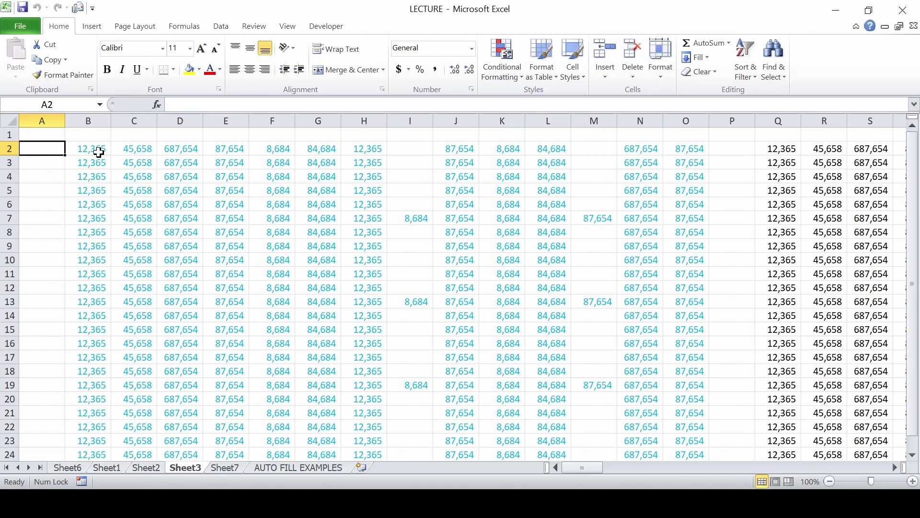
Flip back and forth among Sheet1, Sheet2 and Sheet3 with Ctrl+Page Up/Down, ending on Sheet2.
key(ctrl+Page_Up)
key(ctrl+Page_Up)
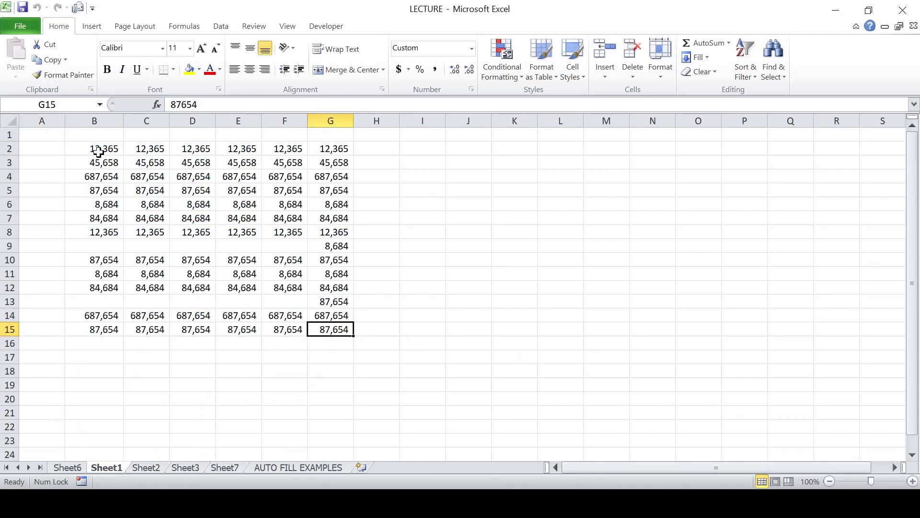
key(ctrl+Page_Down)
key(ctrl+Page_Down)
key(ctrl+Page_Up)
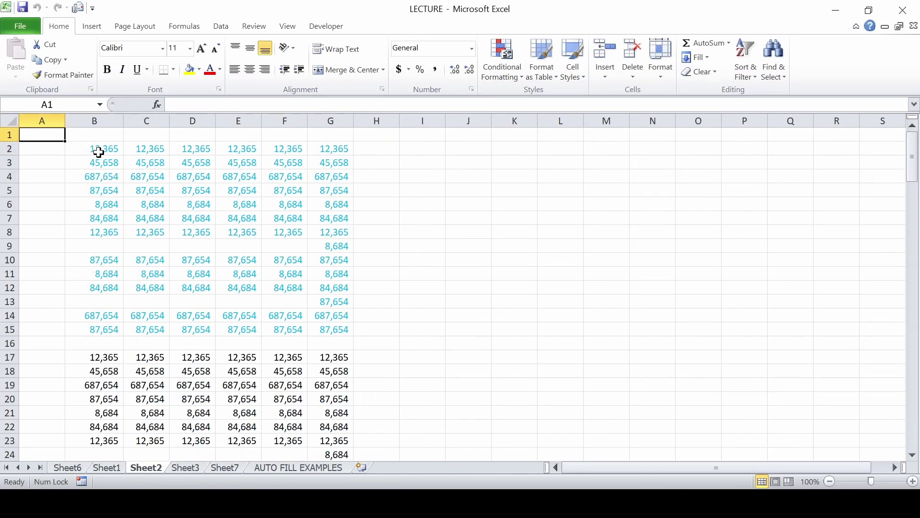
key(ctrl+Page_Up)
key(ctrl+Page_Down)
key(ctrl+Page_Up)
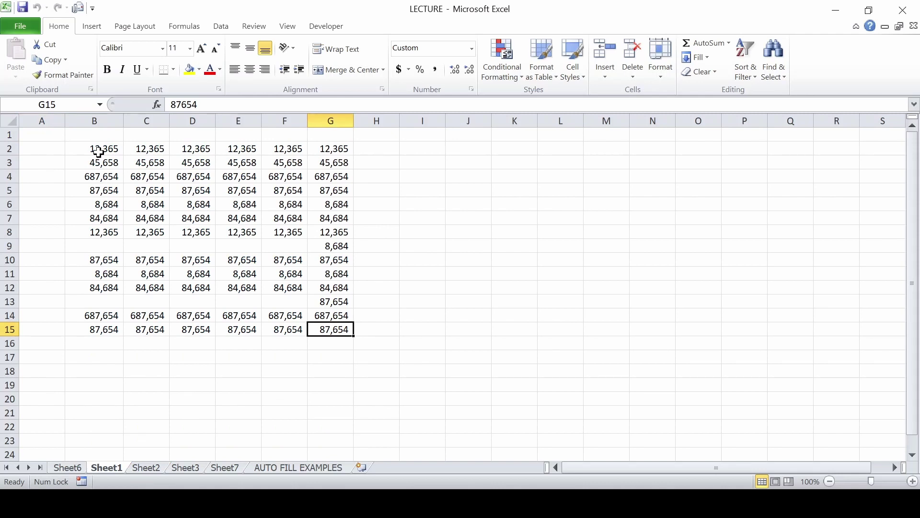
key(ctrl+Page_Down)
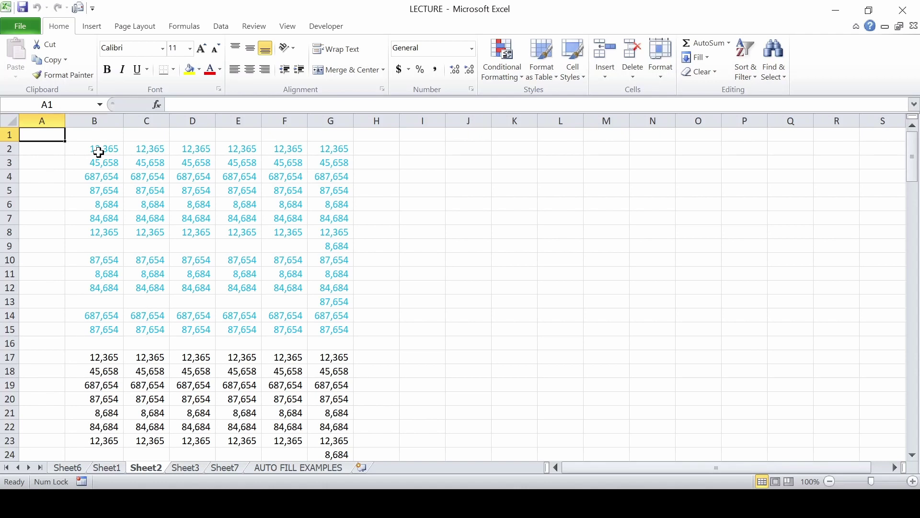
key(ctrl+Page_Down)
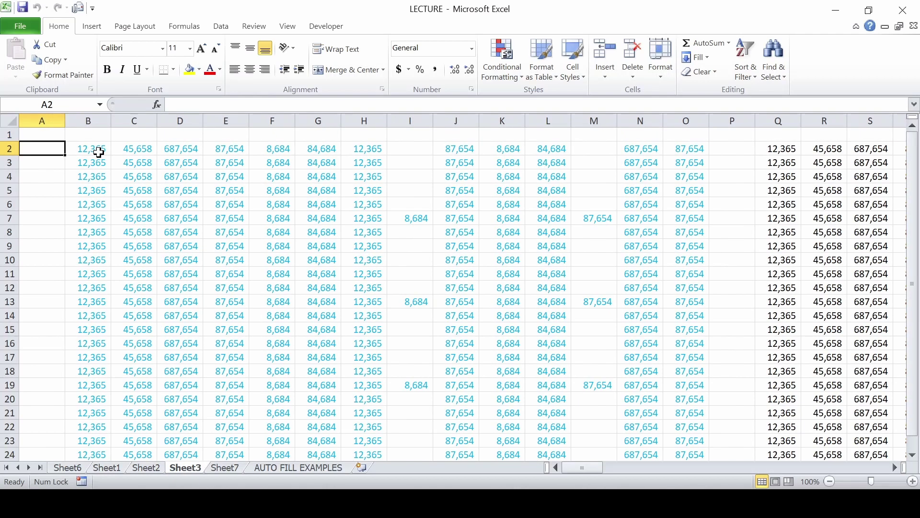
key(ctrl+Page_Up)
key(ctrl+Page_Up)
key(ctrl+Page_Down)
key(ctrl+Page_Down)
key(ctrl+Page_Up)
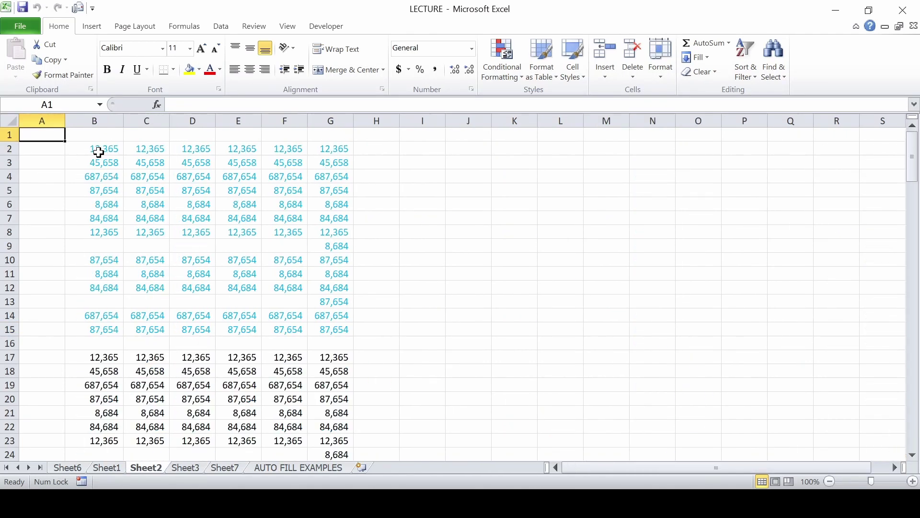
key(ctrl+Page_Up)
key(ctrl+Page_Down)
key(ctrl+Page_Down)
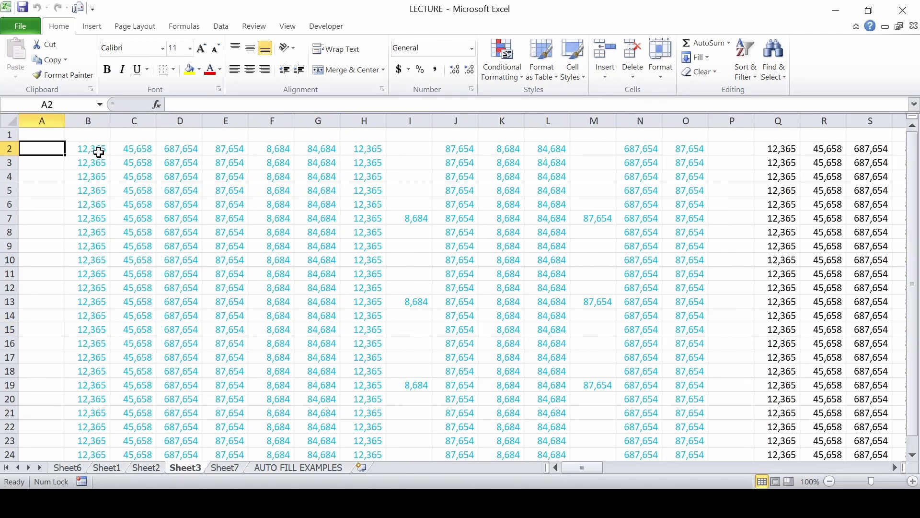
key(ctrl+Page_Up)
key(ctrl+Page_Up)
key(ctrl+Page_Down)
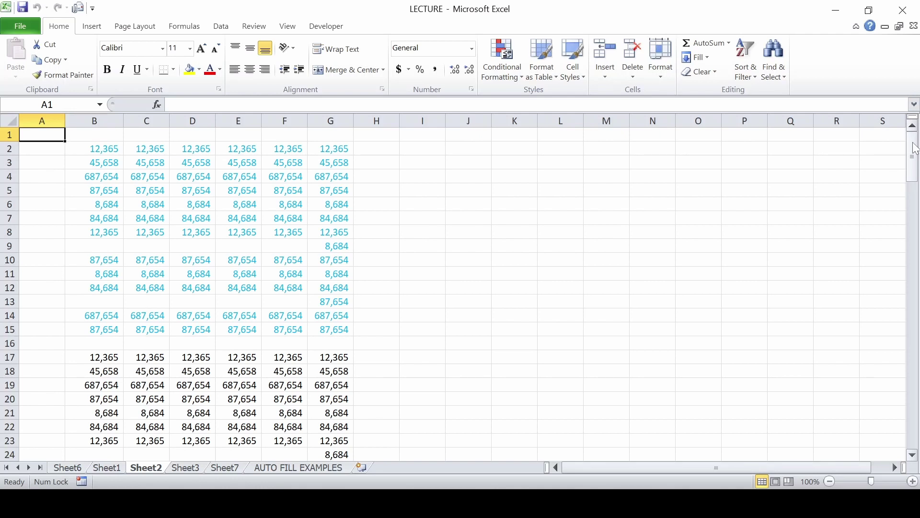
Browse Sheet2's number blocks by dragging the vertical scrollbar, then move on to Sheet3.
drag(915, 149, 917, 365)
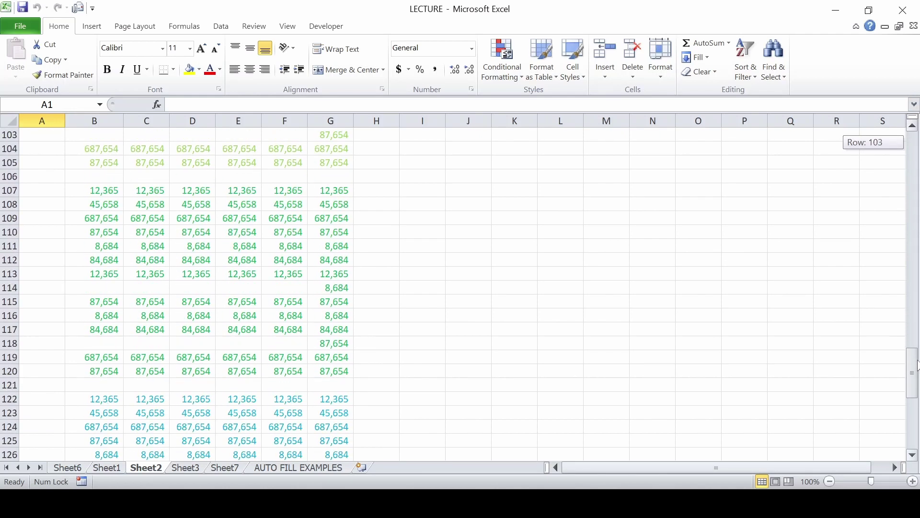
drag(918, 365, 912, 124)
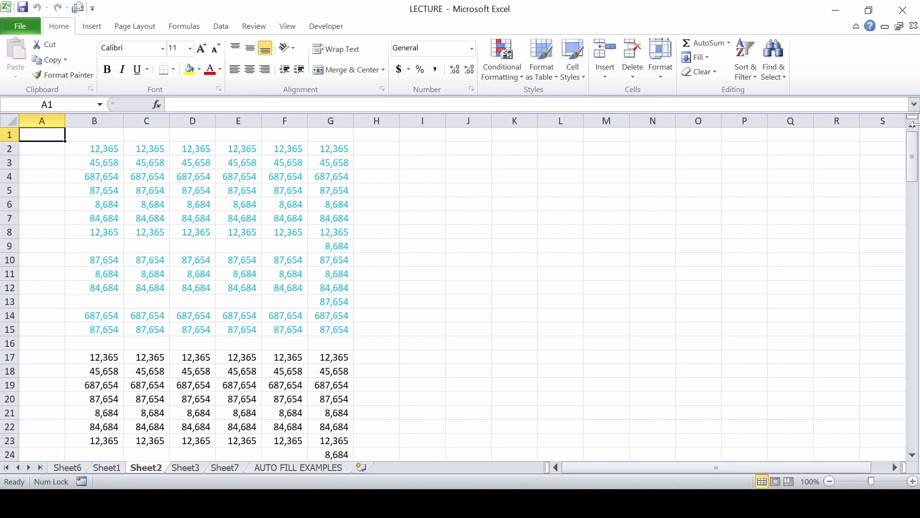
drag(912, 144, 914, 184)
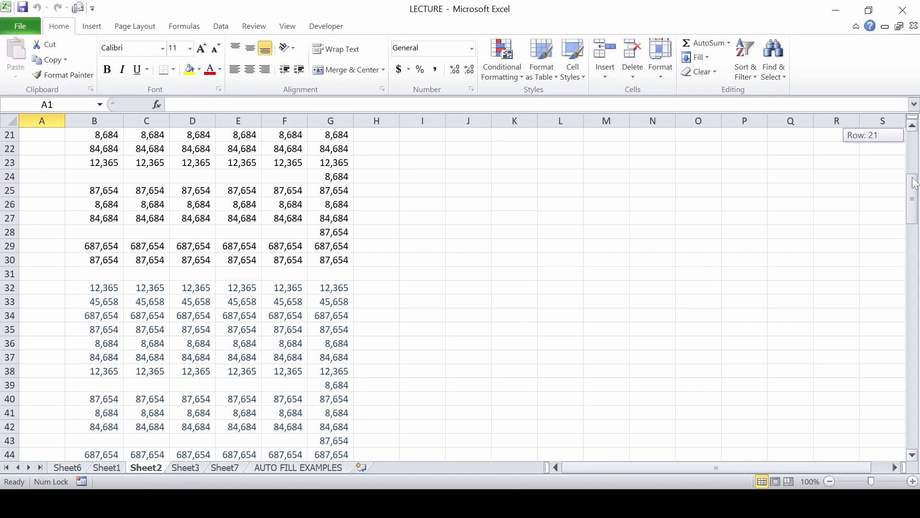
drag(915, 183, 916, 394)
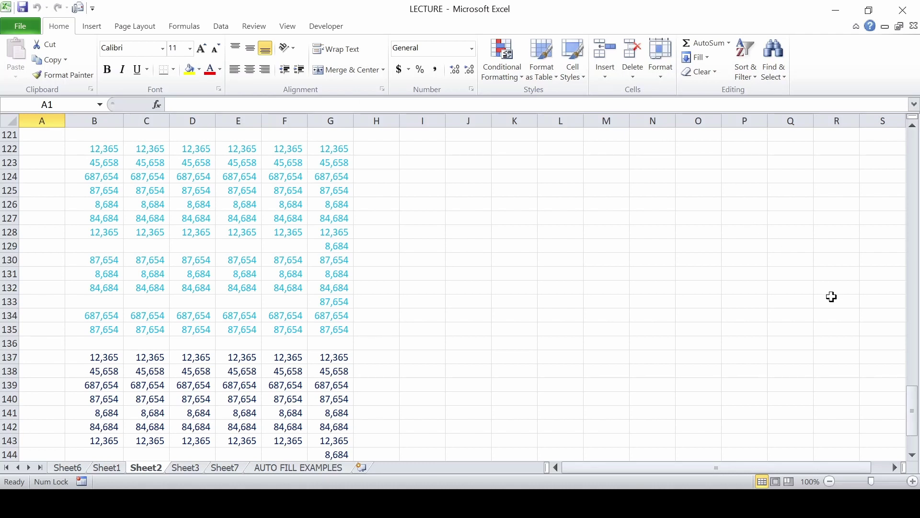
key(ctrl+Page_Down)
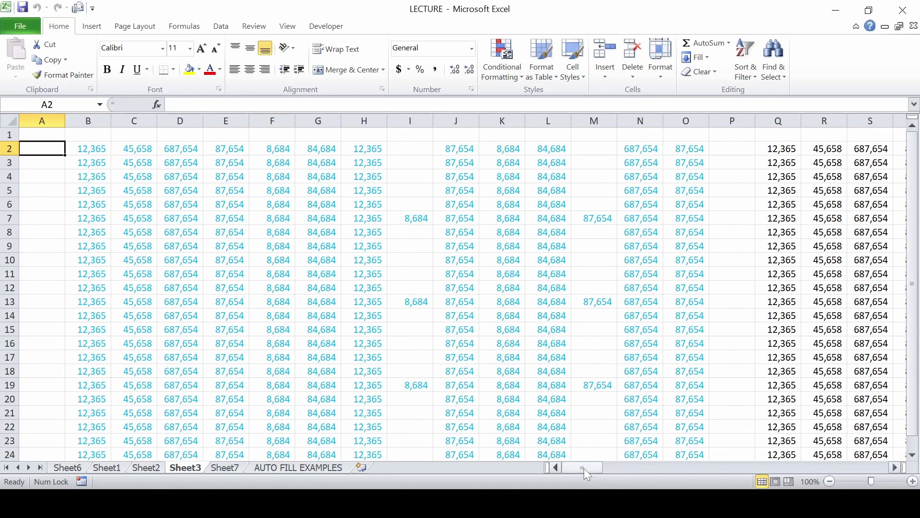
mouse_move(584, 468)
mouse_down()
mouse_move(854, 469)
mouse_move(569, 474)
mouse_up()
key(shift+Right)
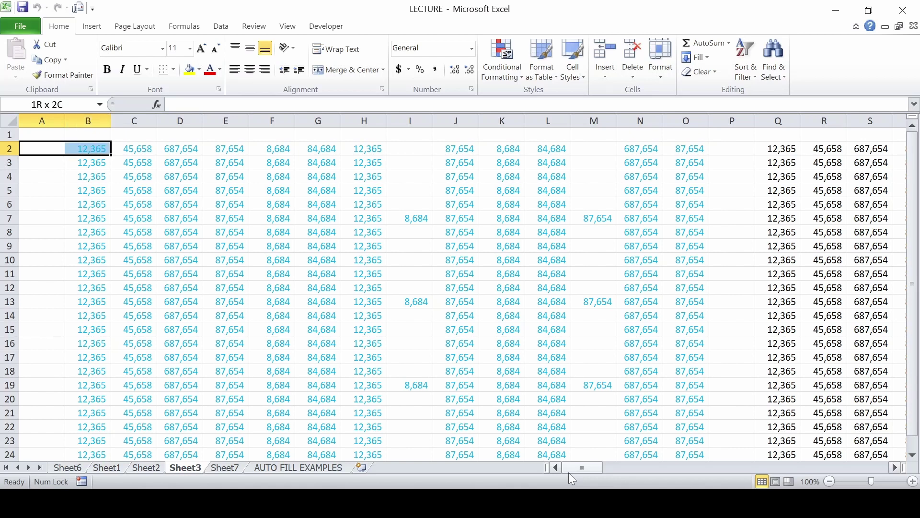
key(shift+Down)
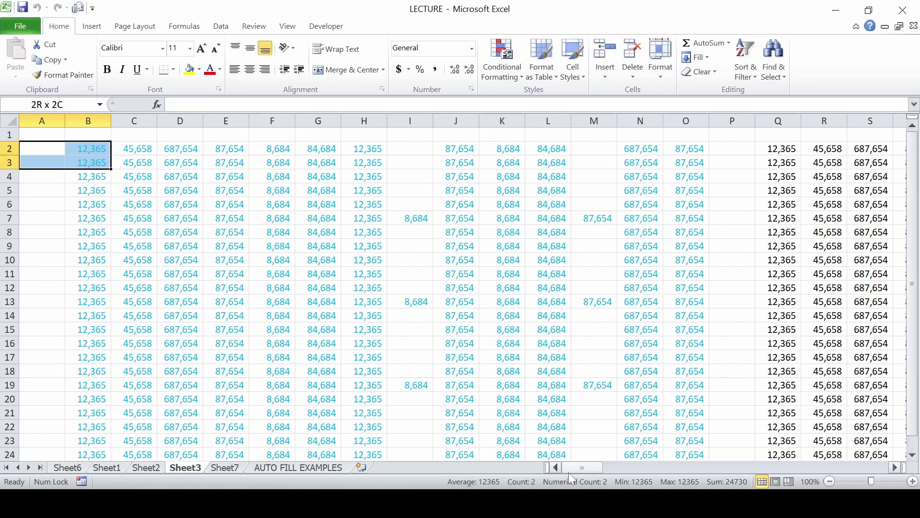
key(shift+Down)
key(shift+Down)
key(shift+Down)
key(shift+Right)
key(shift+Right)
key(shift+Down)
key(shift+Down)
key(shift+Down)
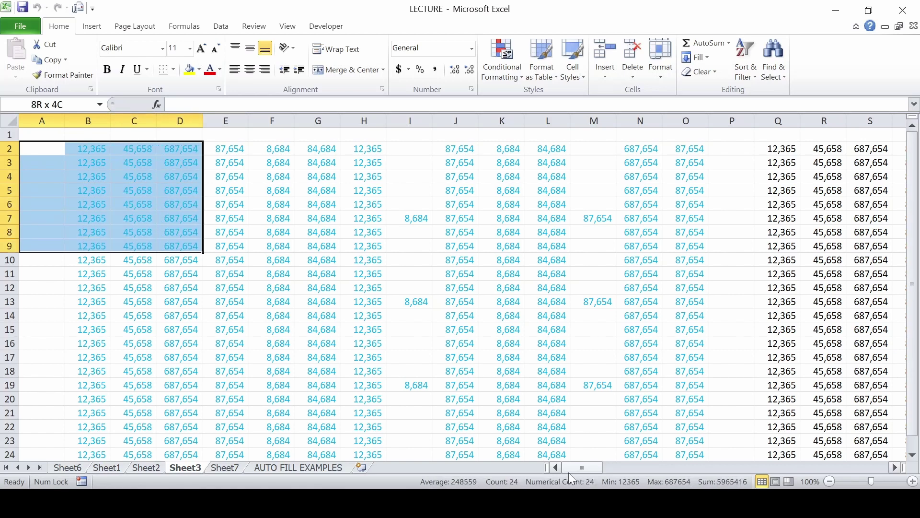
key(shift+Right)
key(shift+Right)
key(shift+Down)
key(shift+Down)
key(shift+Down)
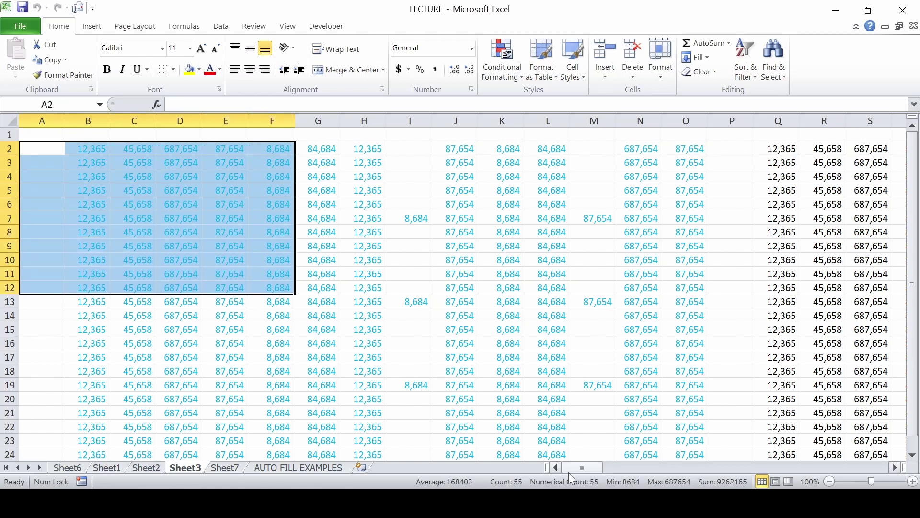
click(45, 146)
drag(46, 146, 228, 294)
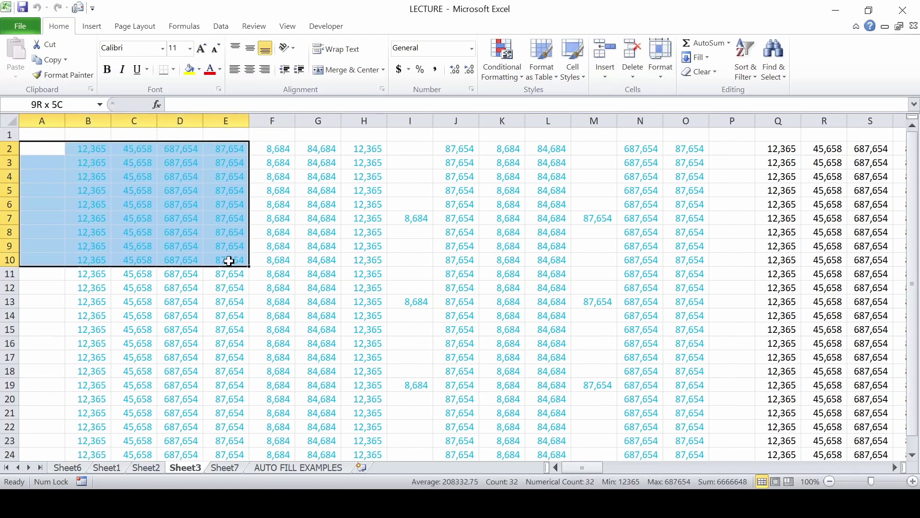
click(42, 147)
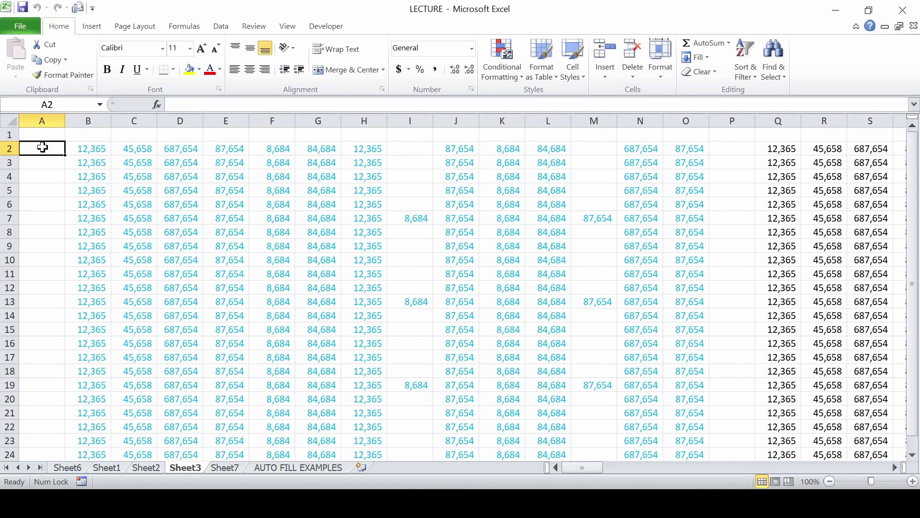
drag(42, 147, 287, 347)
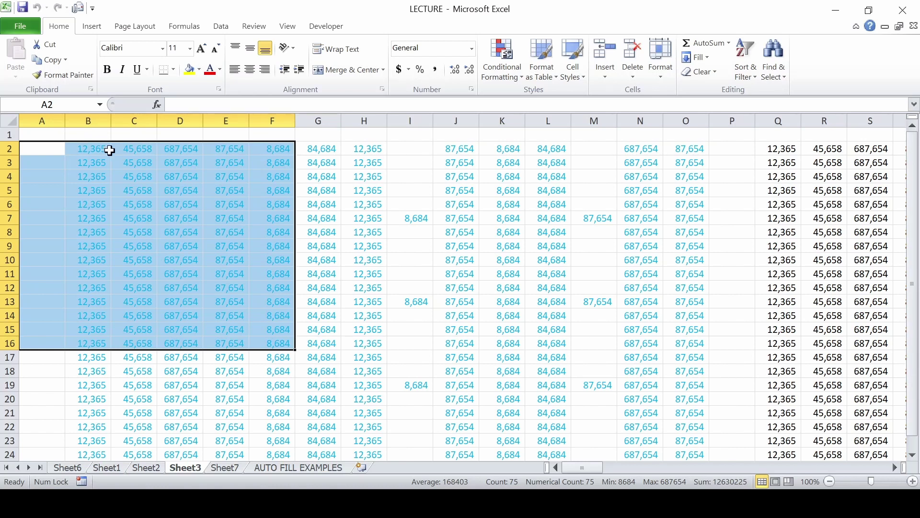
click(96, 145)
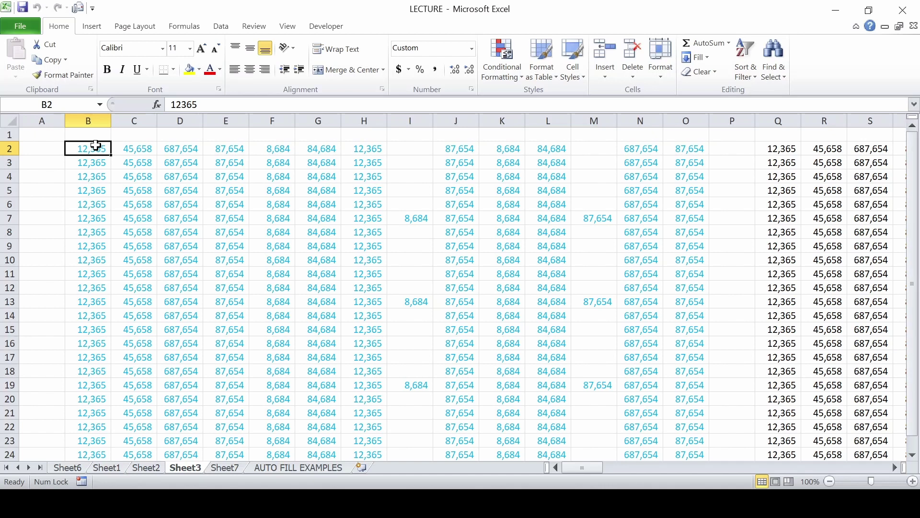
ctrl+click(136, 190)
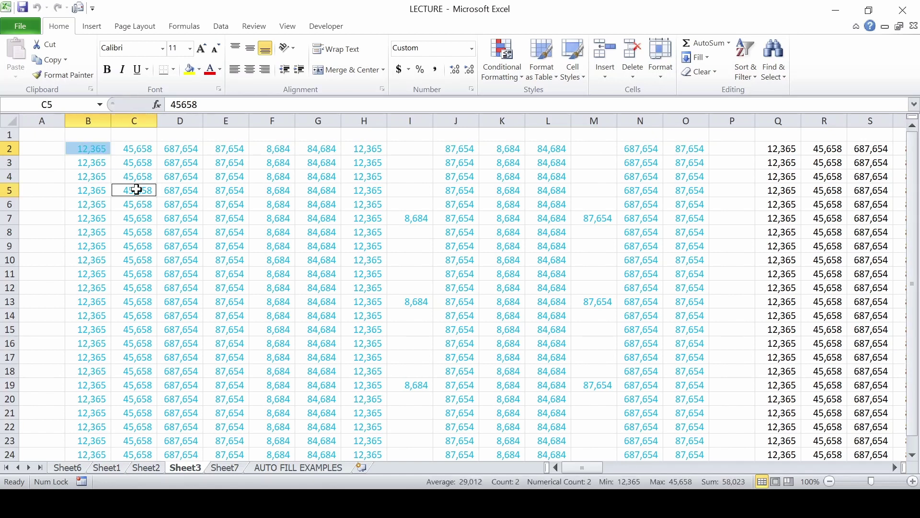
ctrl+click(178, 163)
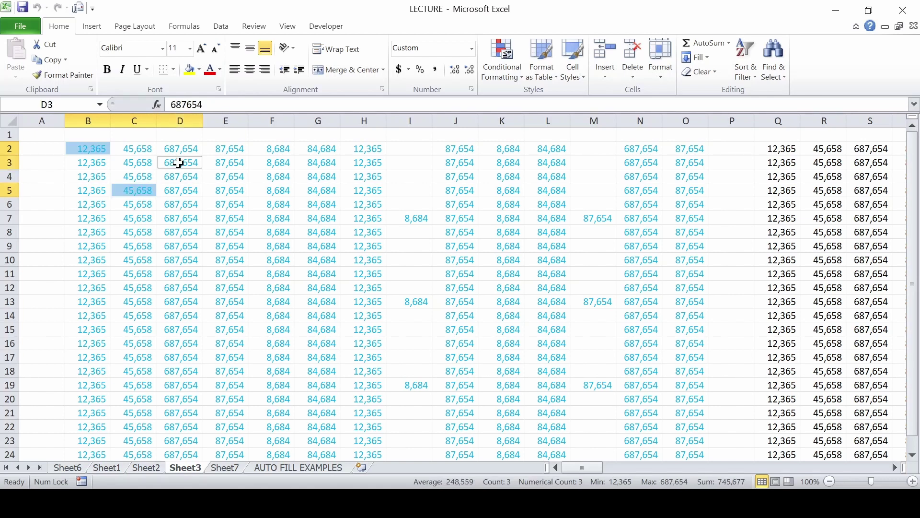
ctrl+click(321, 150)
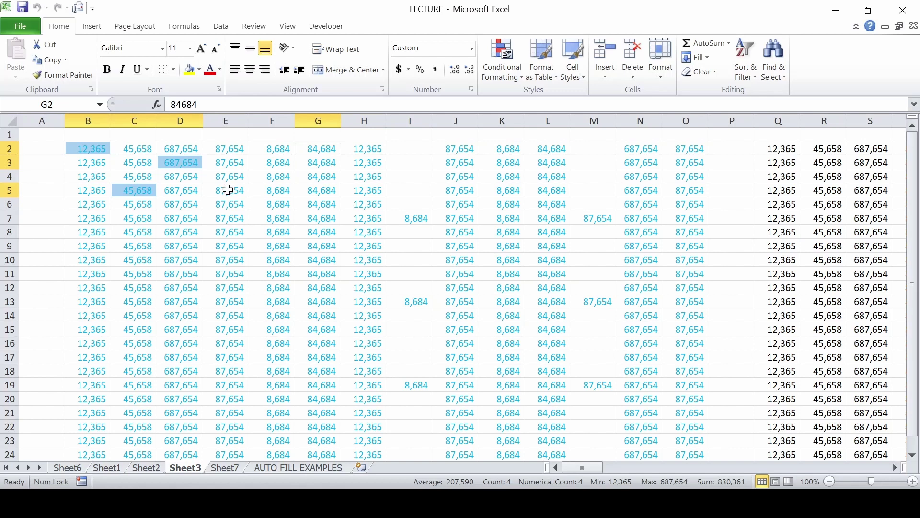
ctrl+drag(228, 190, 228, 293)
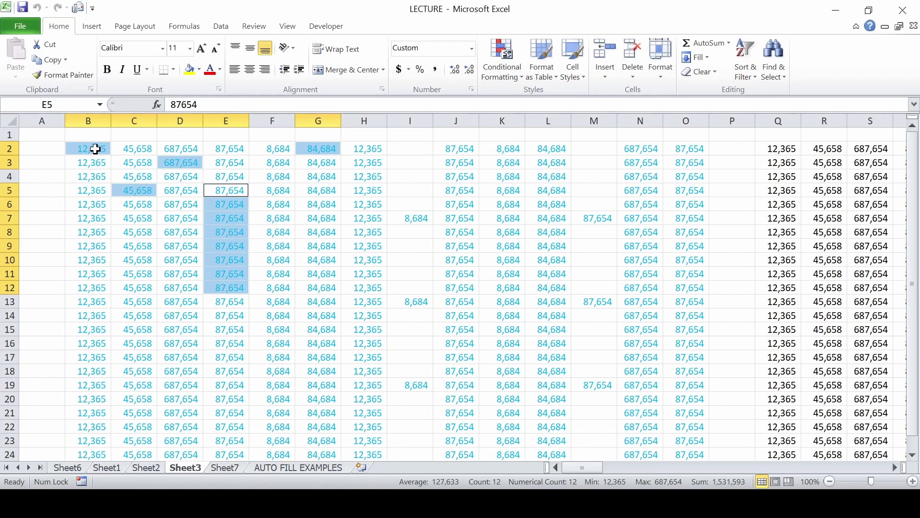
drag(93, 147, 374, 376)
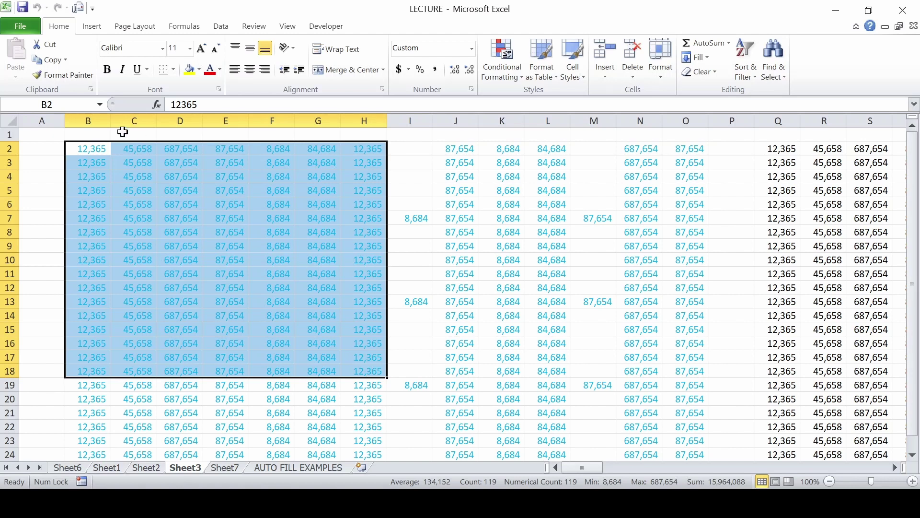
click(96, 134)
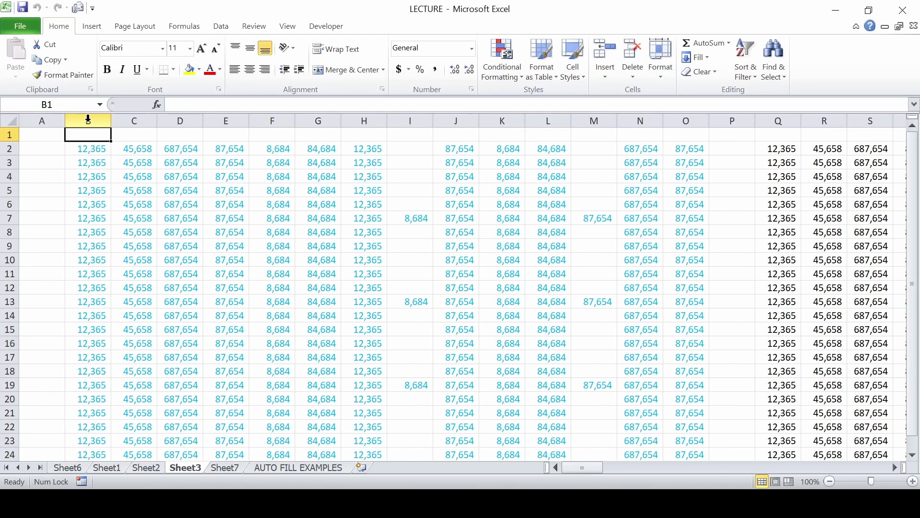
Select column B's data, then columns B through N, and finally the whole of row 2.
key(ctrl+shift+Down)
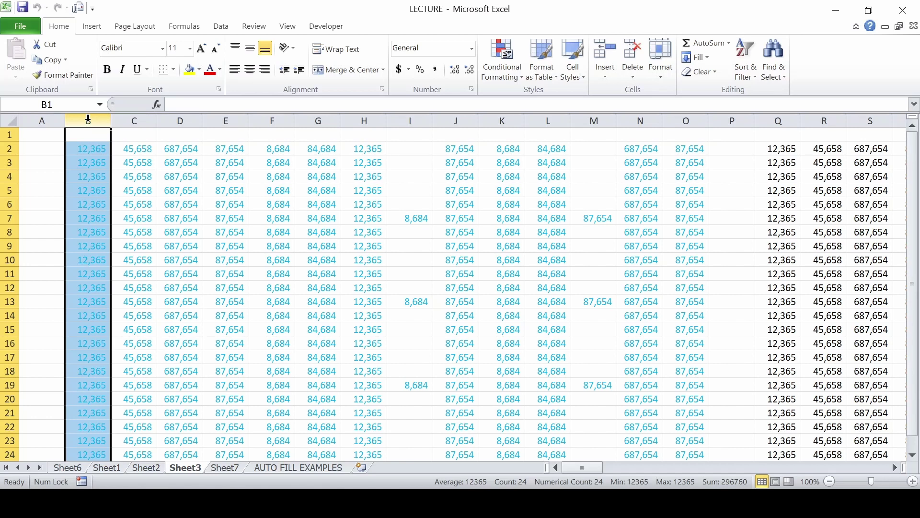
click(88, 120)
drag(88, 119, 295, 127)
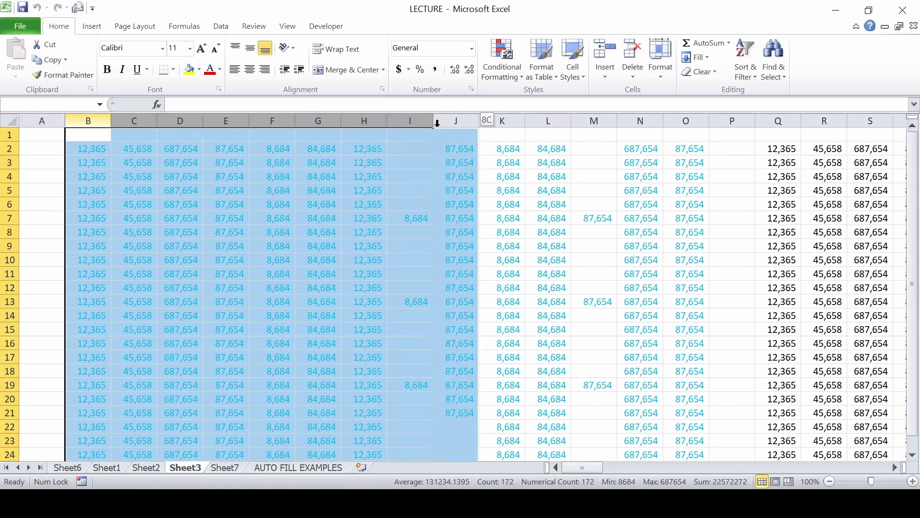
drag(296, 127, 643, 121)
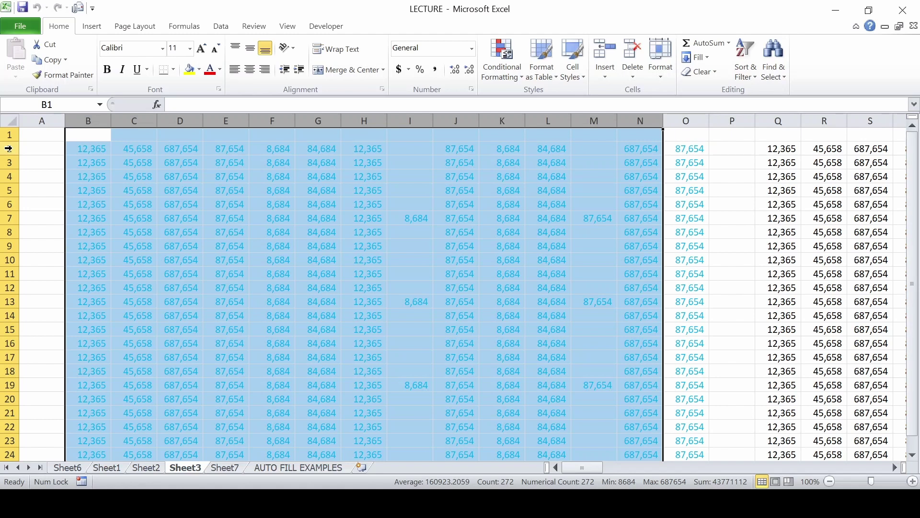
click(9, 149)
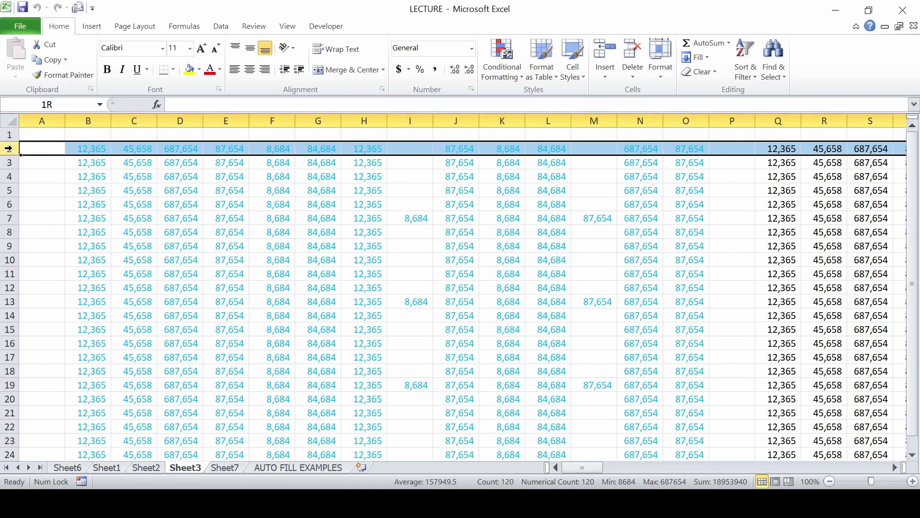
Build a multi-row selection of rows 2, 7, 13, 16, 20 and 10 via the row headers.
drag(8, 148, 4, 317)
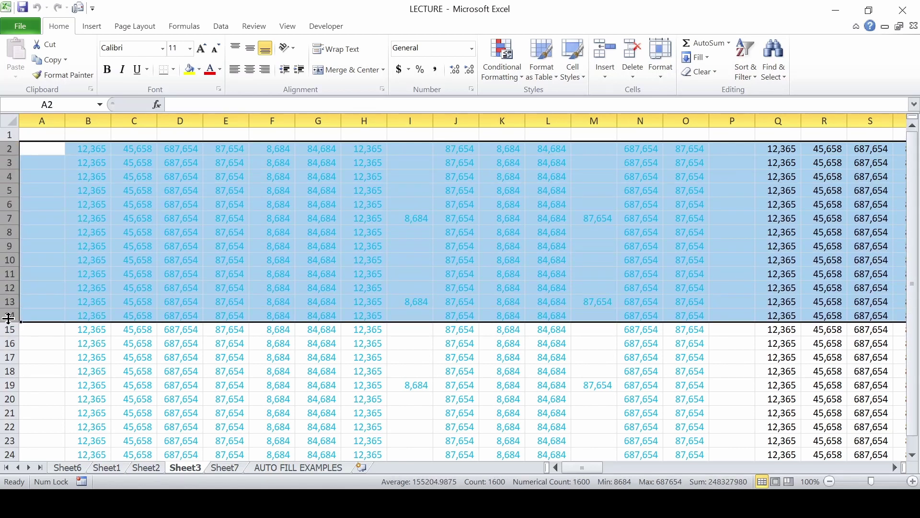
click(96, 150)
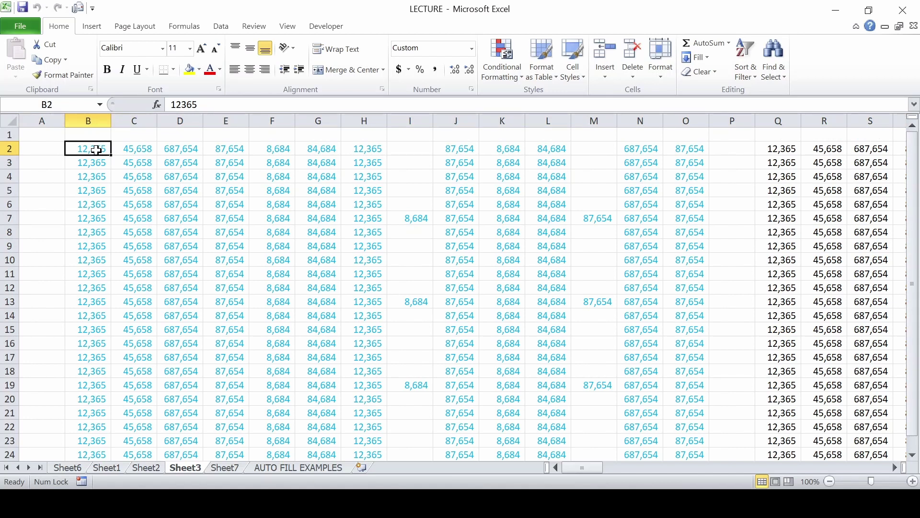
click(9, 149)
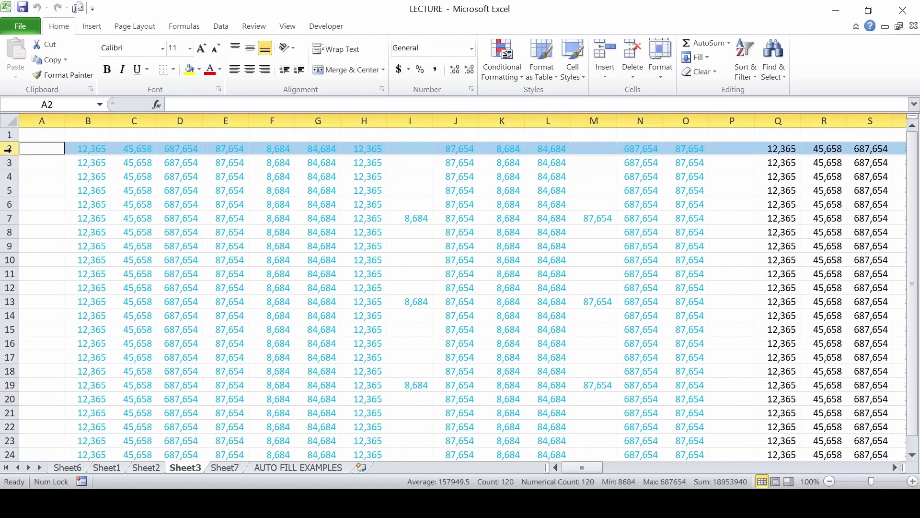
ctrl+click(8, 218)
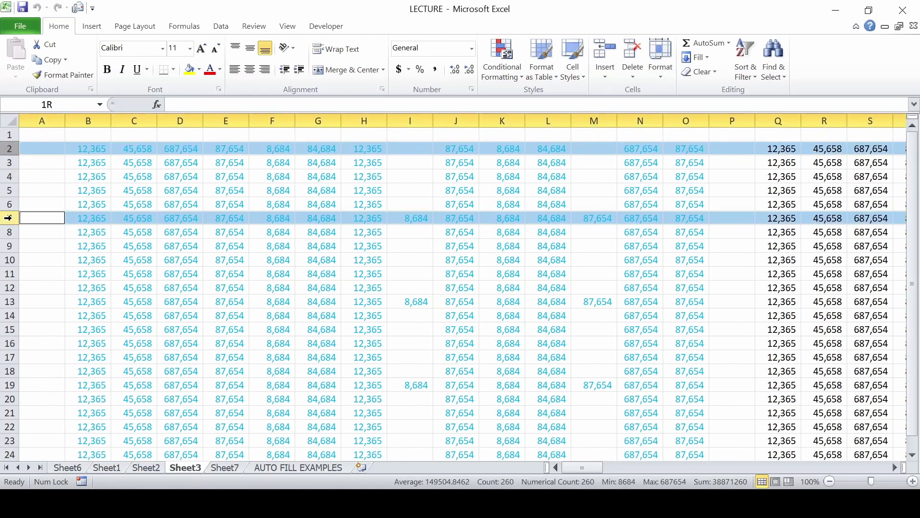
ctrl+click(7, 301)
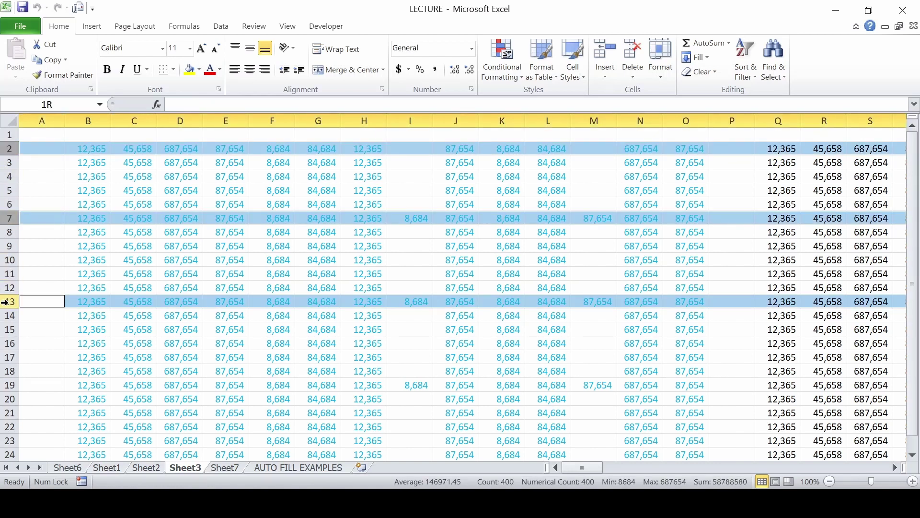
ctrl+click(8, 343)
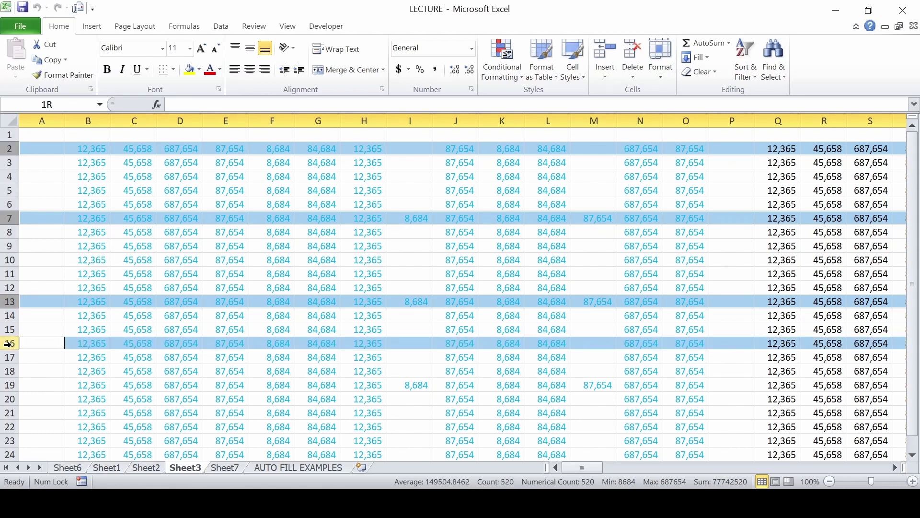
ctrl+click(8, 399)
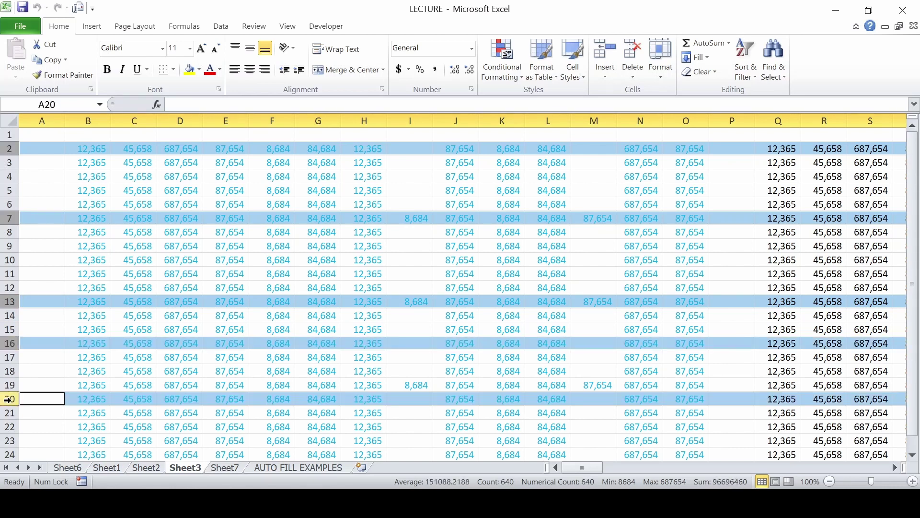
ctrl+click(10, 260)
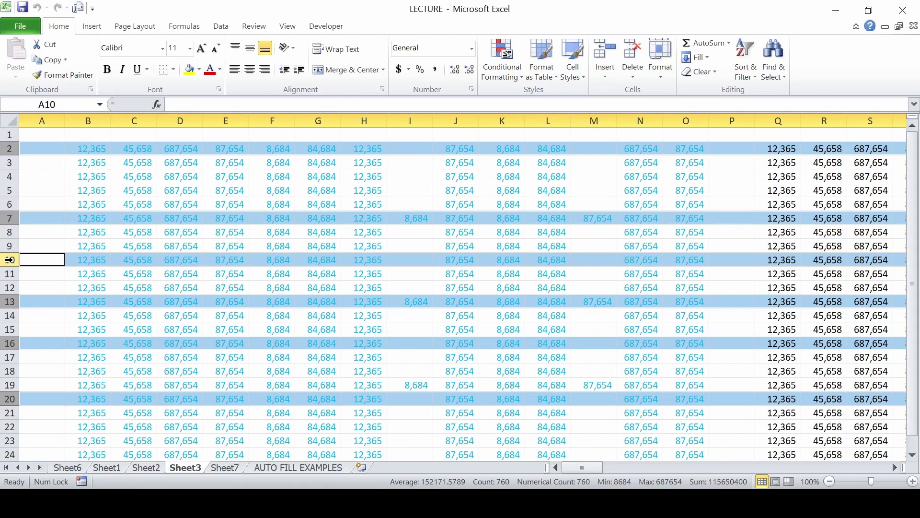
Select columns B, G, K and J together via their column headers.
click(89, 120)
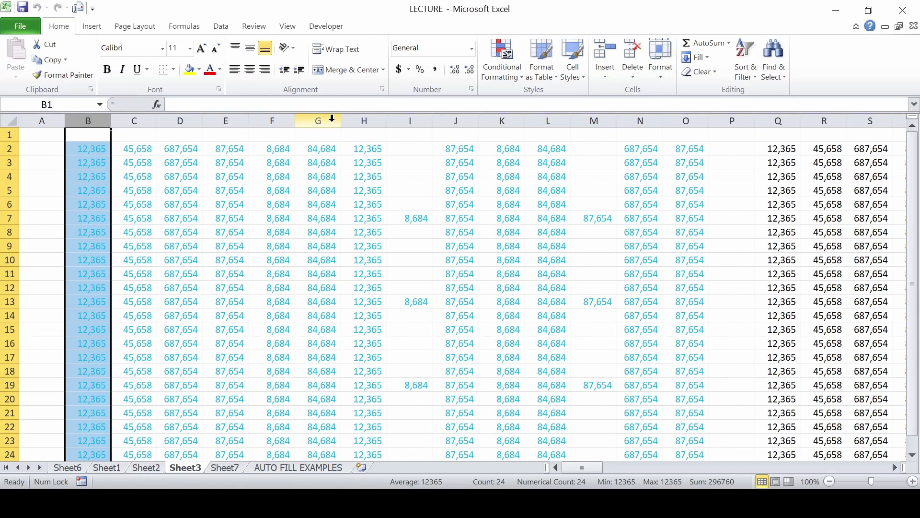
ctrl+click(332, 119)
ctrl+click(500, 120)
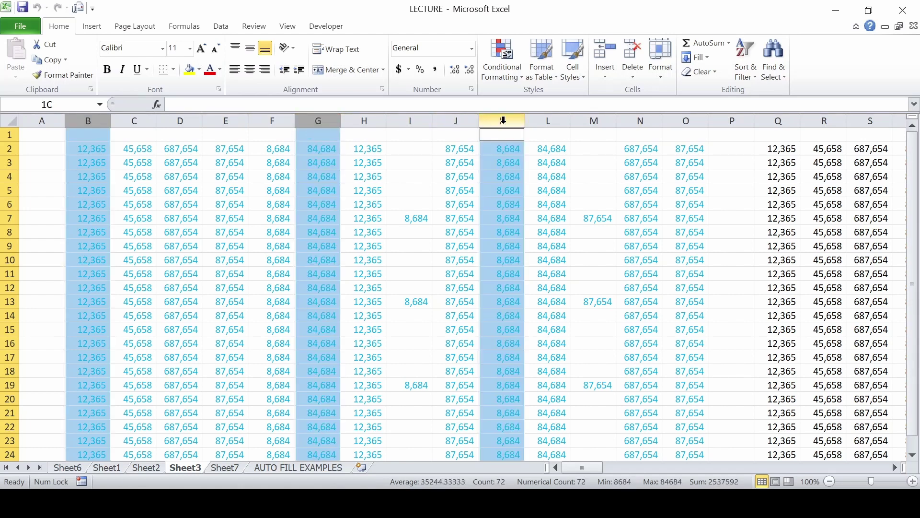
ctrl+click(454, 121)
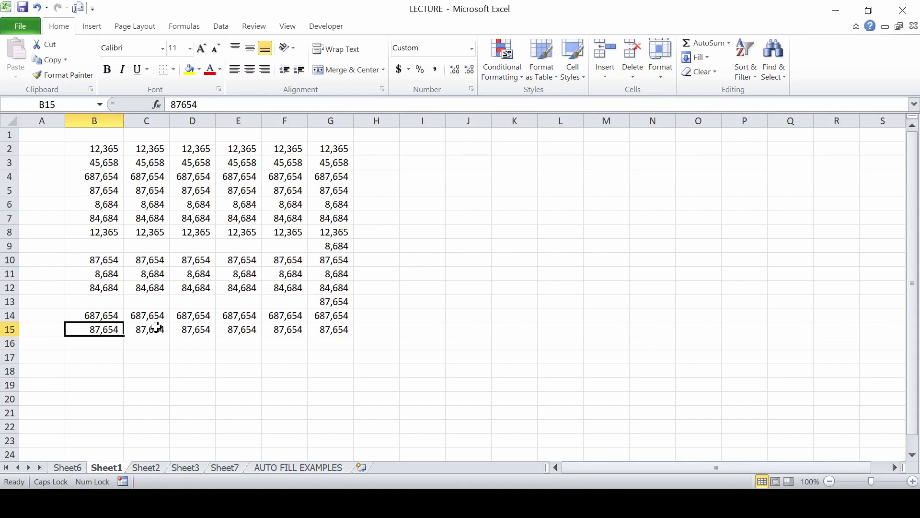
Enter BIZHEAVE into cell B17.
key(Down)
key(Down)
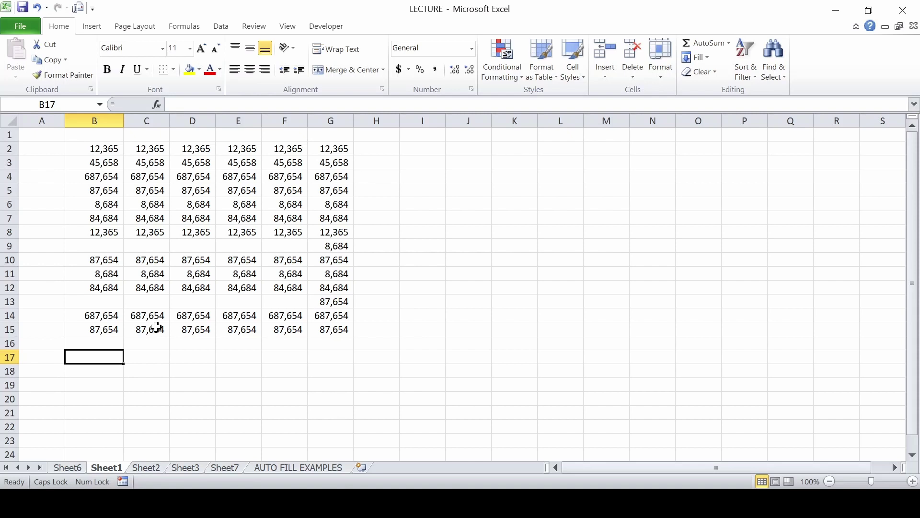
text(BI)
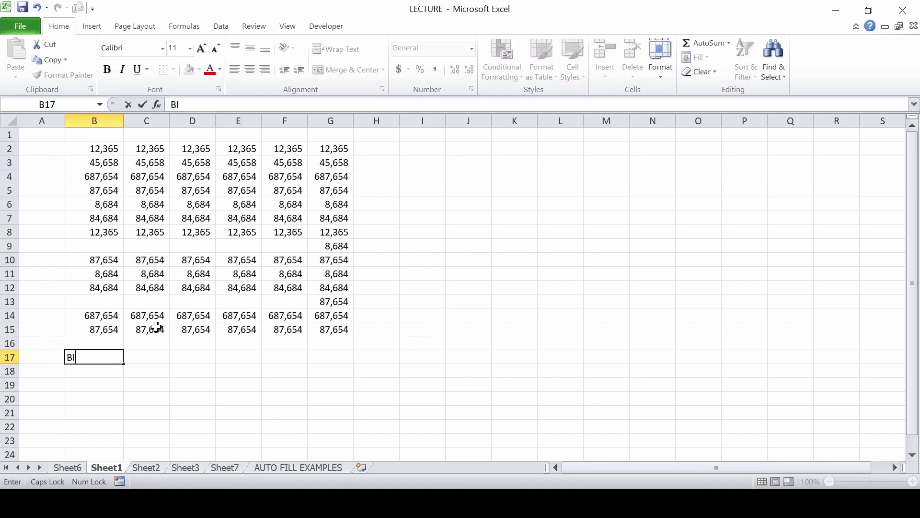
text(ZHEAVE)
key(Return)
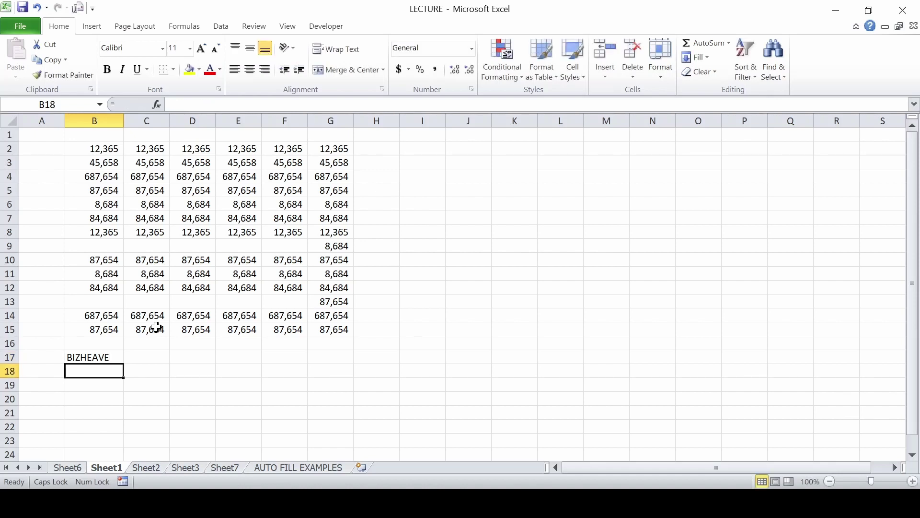
key(Up)
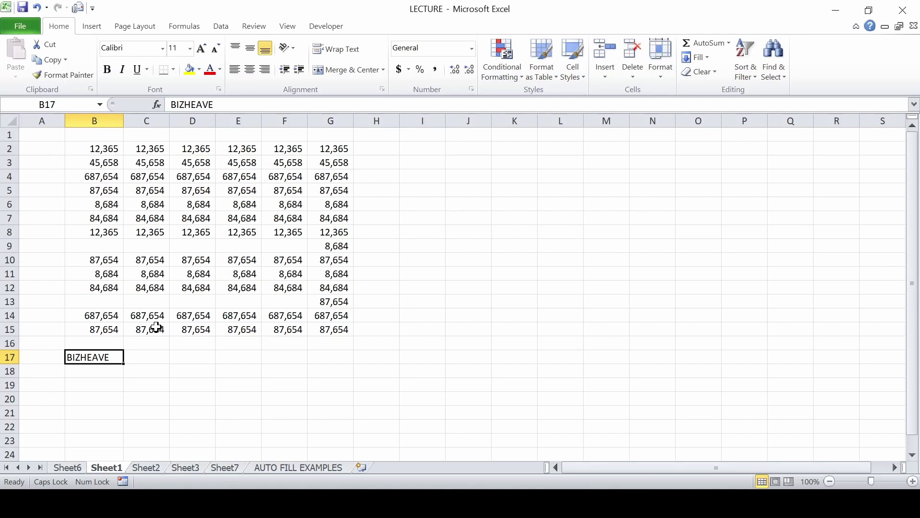
Enter BIZHEAVE into B18 through the formula bar, then return to B17.
key(Down)
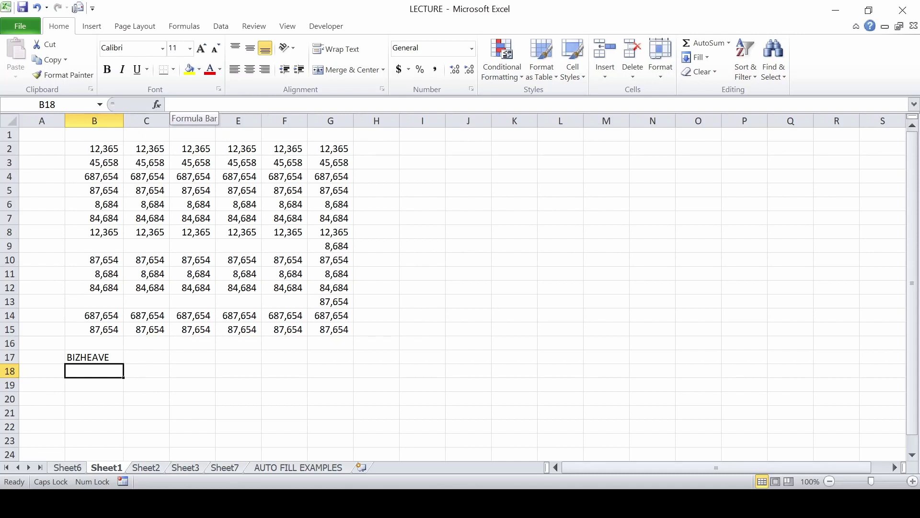
click(172, 105)
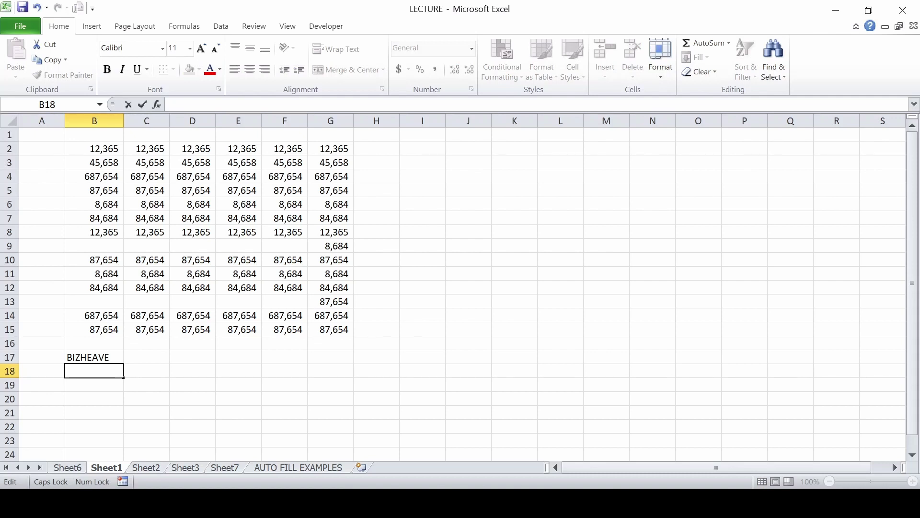
text(BIZH)
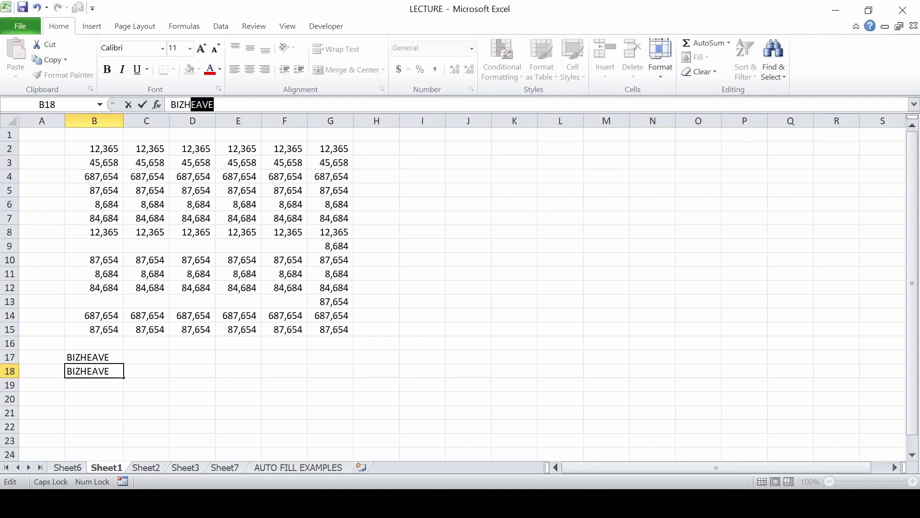
text(EAVE)
key(Return)
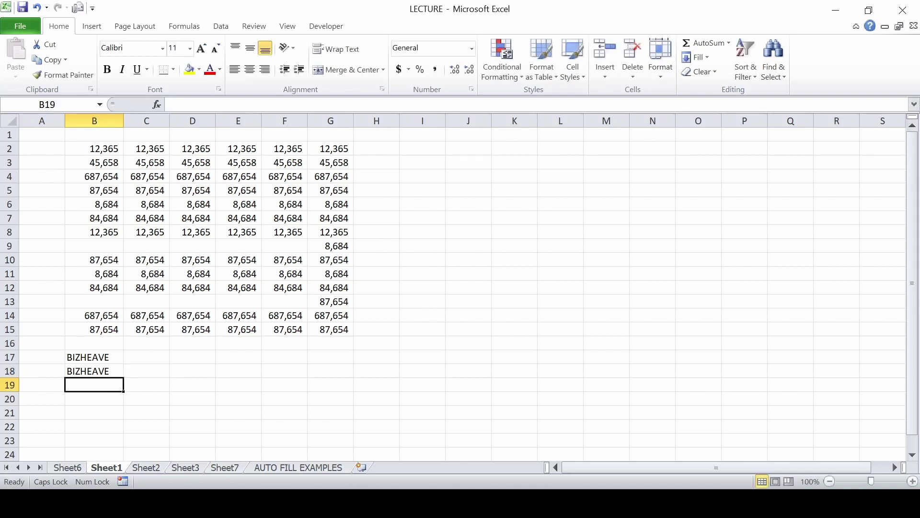
key(Up)
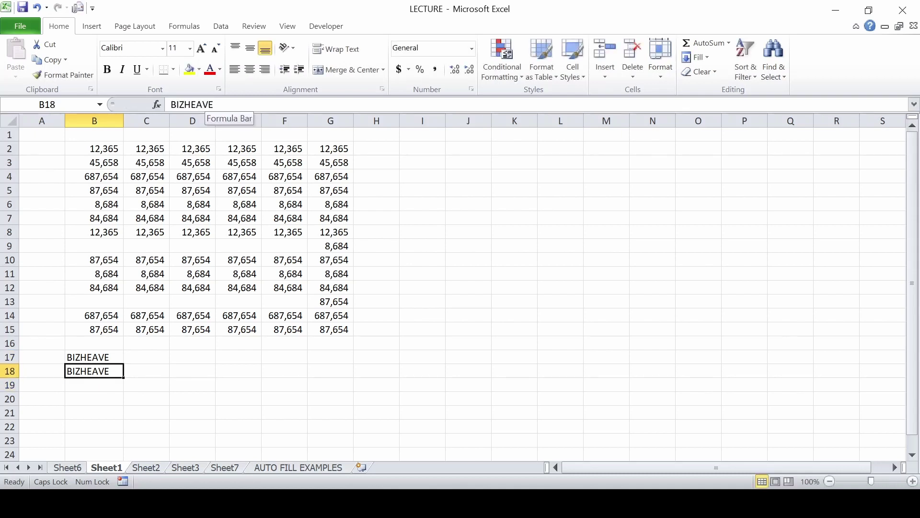
click(94, 357)
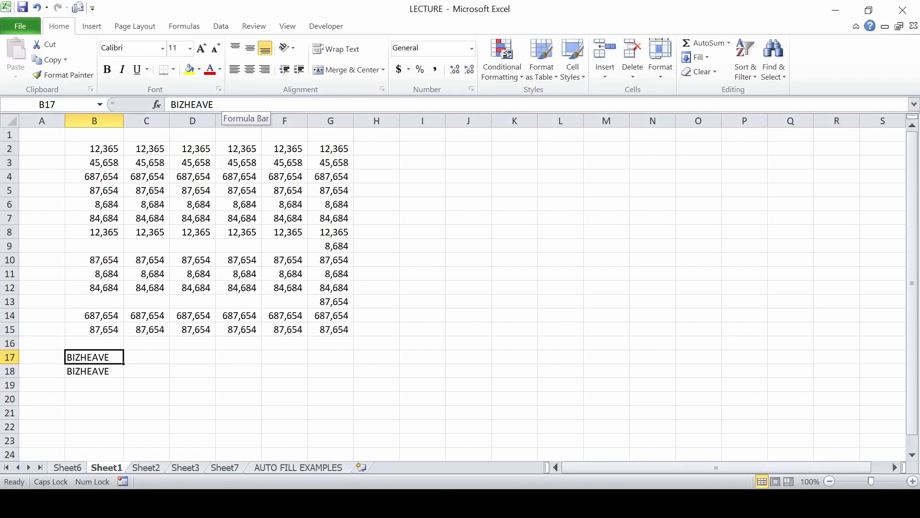
Type a short 'MY NAME IS …' sentence in B19, trim its end, then switch to Sheet7.
key(Down)
key(Down)
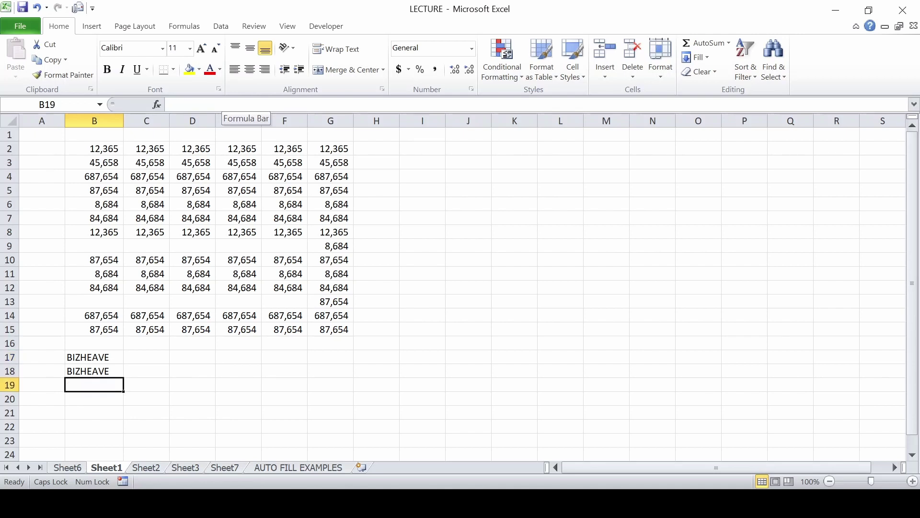
text(MY)
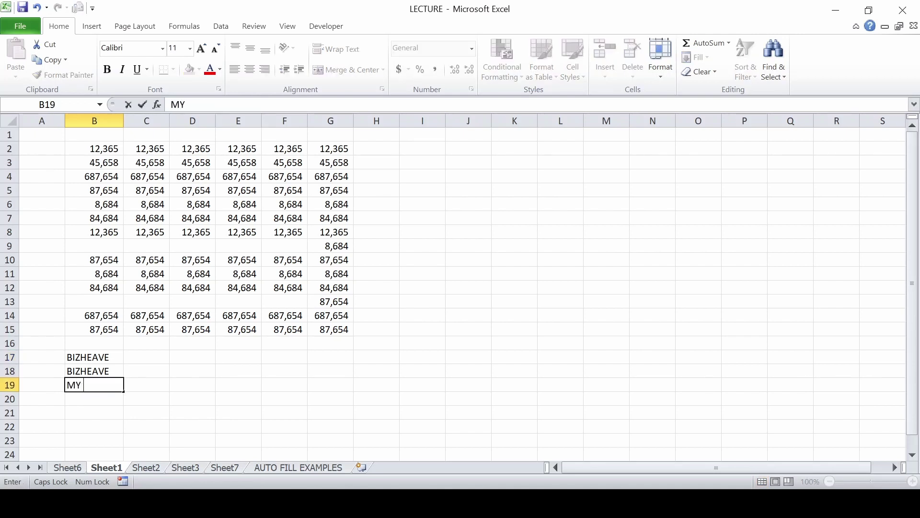
text( B)
key(BackSpace)
text(NAME )
text(IS ADEEL)
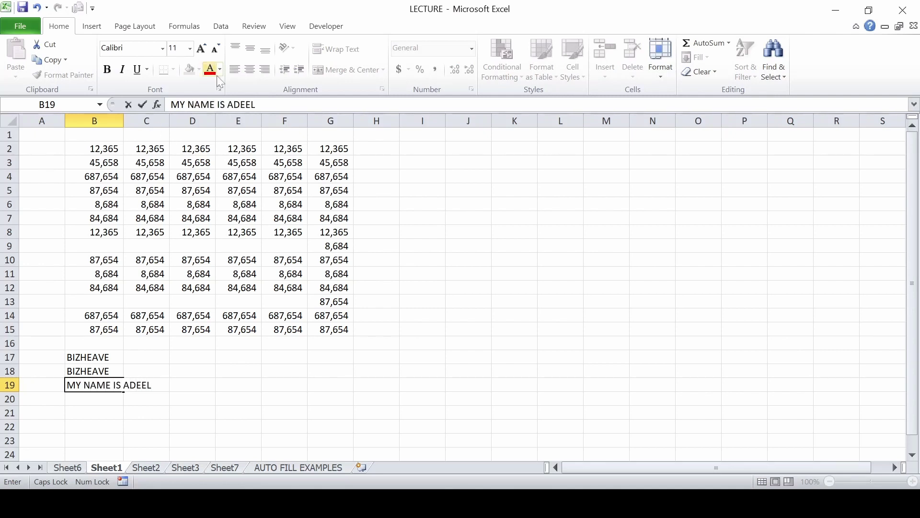
key(BackSpace)
key(BackSpace)
key(BackSpace)
key(BackSpace)
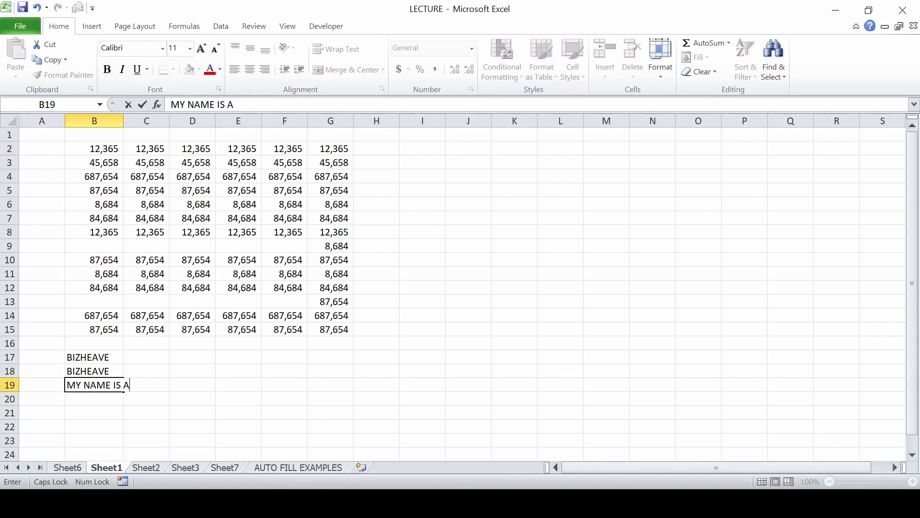
key(BackSpace)
key(BackSpace)
key(BackSpace)
key(BackSpace)
key(BackSpace)
key(BackSpace)
key(BackSpace)
key(BackSpace)
key(BackSpace)
key(BackSpace)
key(BackSpace)
key(BackSpace)
click(225, 467)
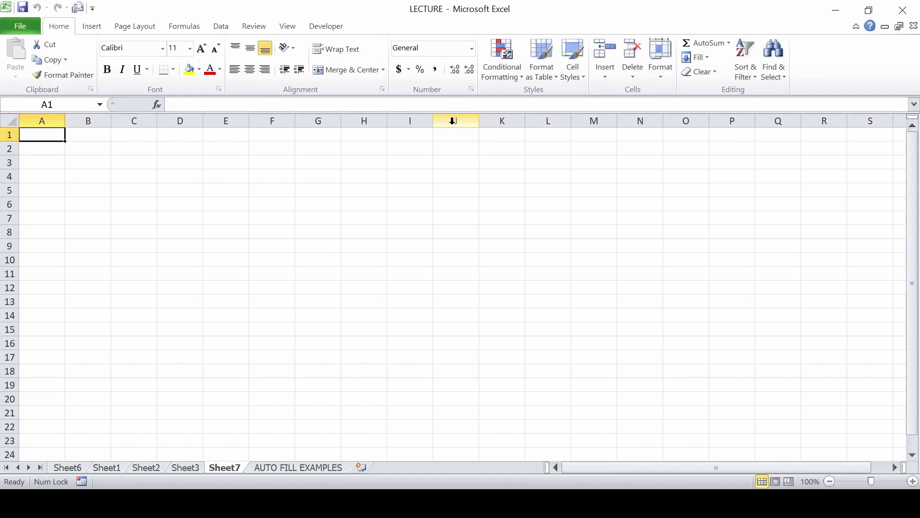
With Caps Lock on, enter BIZHEAVE in cell A1 of Sheet7.
key(Caps_Lock)
text(BIZHEAV)
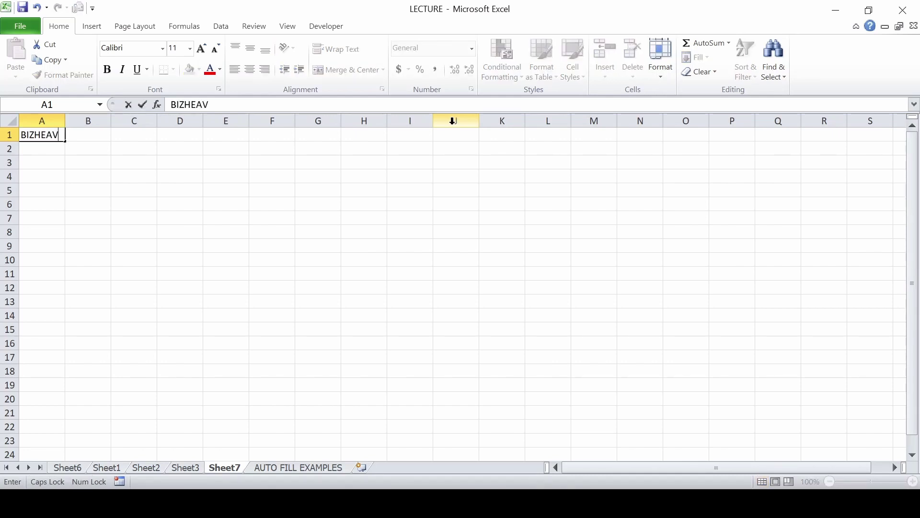
text(E)
key(Return)
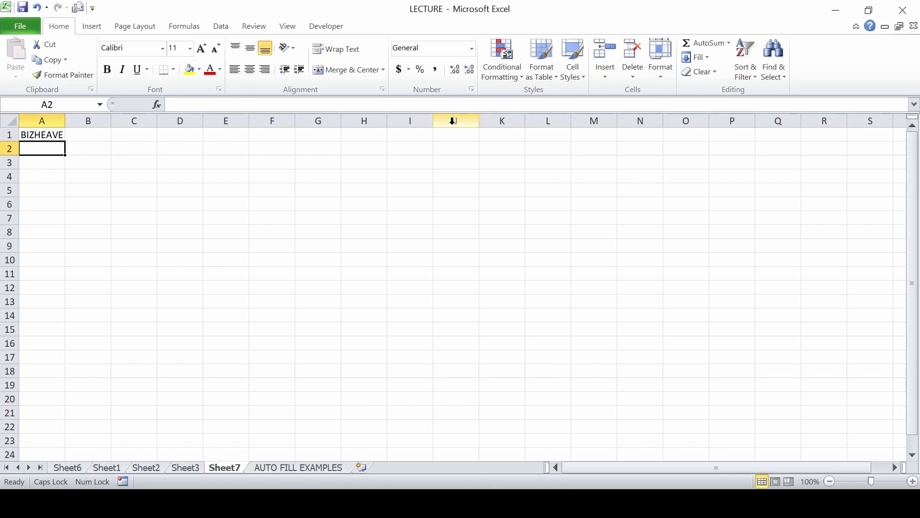
key(Up)
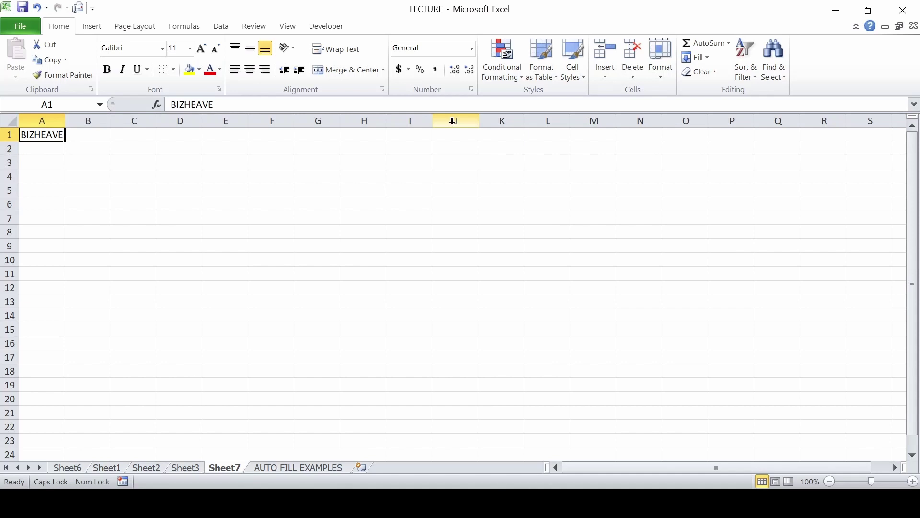
Copy BIZHEAVE from A1 and paste it into A2.
key(ctrl+c)
key(Down)
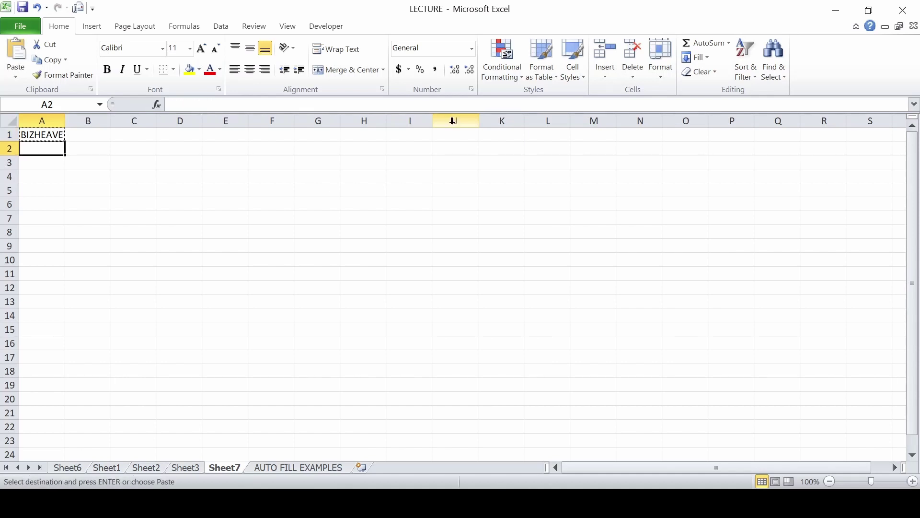
key(ctrl+v)
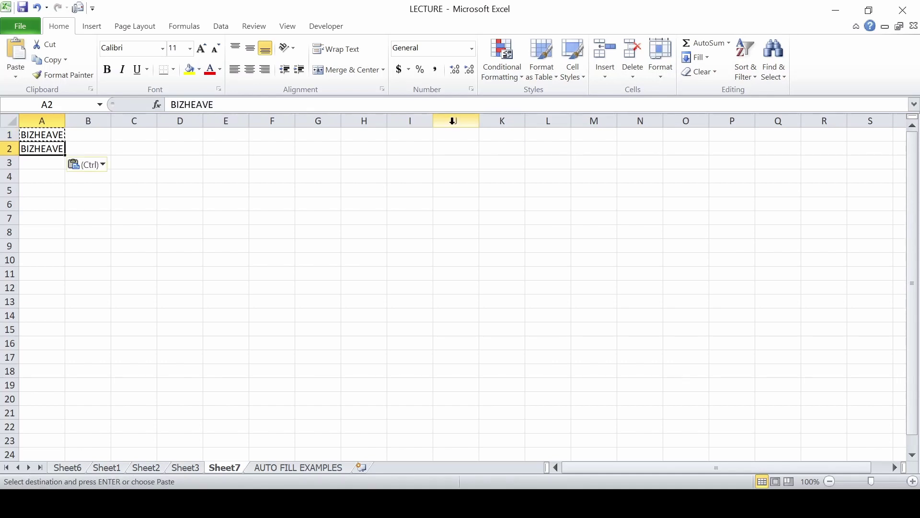
key(Escape)
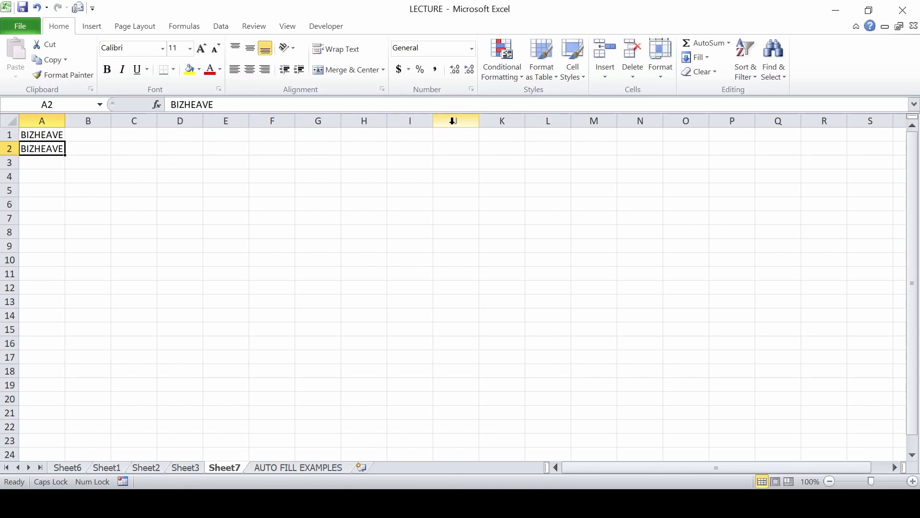
Copy A2 and paste BIZHEAVE into every cell of the block D3:I18.
key(ctrl+c)
key(Down)
key(Down)
key(Right)
key(Right)
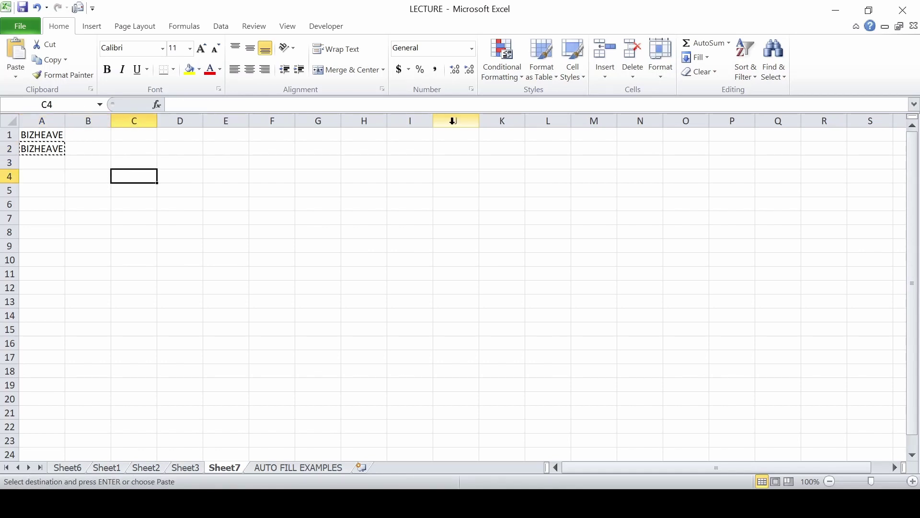
key(Right)
key(Up)
key(shift+Right)
key(shift+Right)
key(shift+Right)
key(shift+Right)
key(shift+Right)
key(shift+Down)
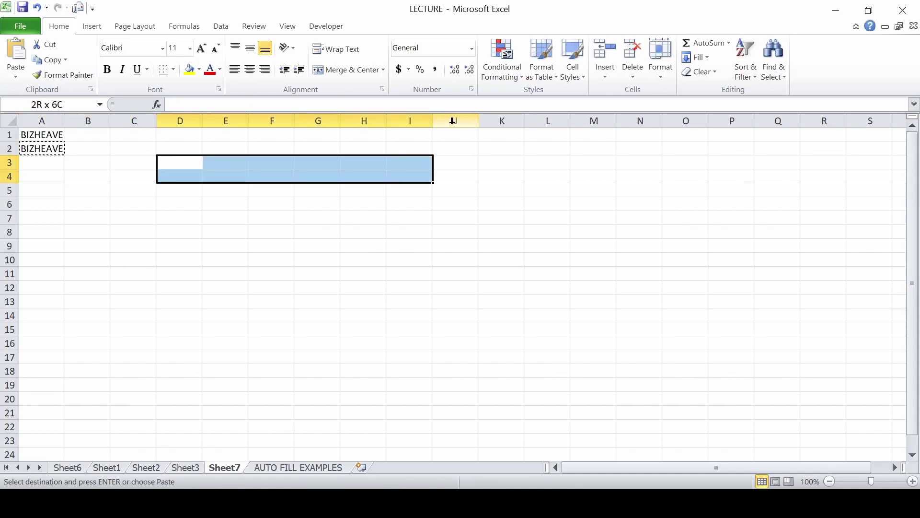
key(shift+Down)
key(shift+Down)
key(shift+Down)
key(shift+Down)
key(shift+Down)
key(shift+Down)
key(shift+Down)
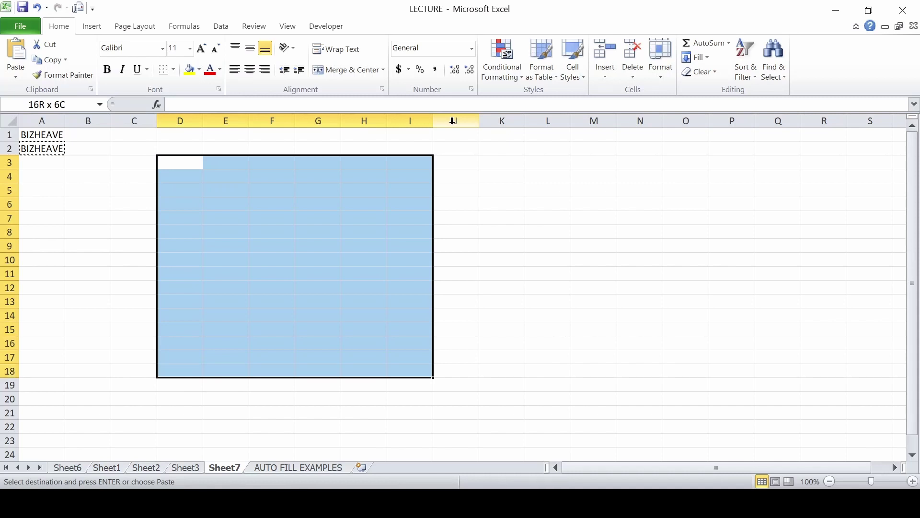
key(Return)
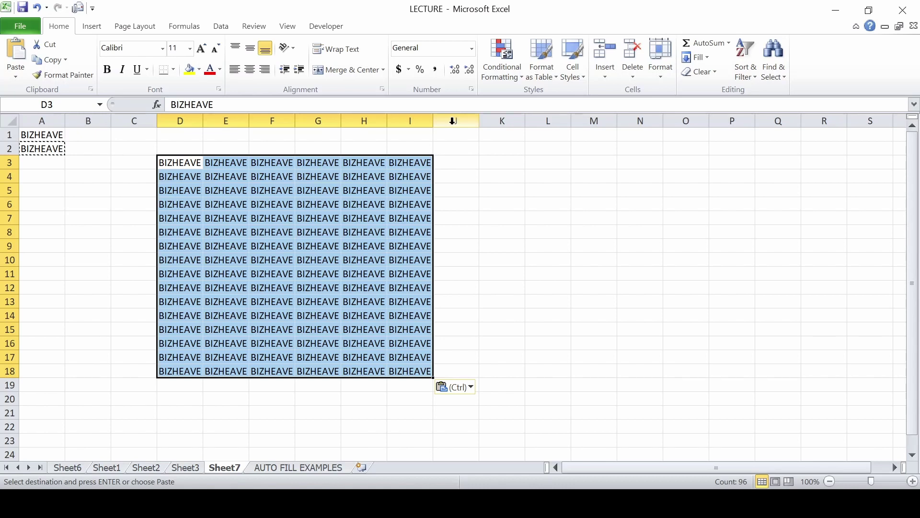
Copy column D's BIZHEAVE entries into column N, filling N3:N18.
click(183, 117)
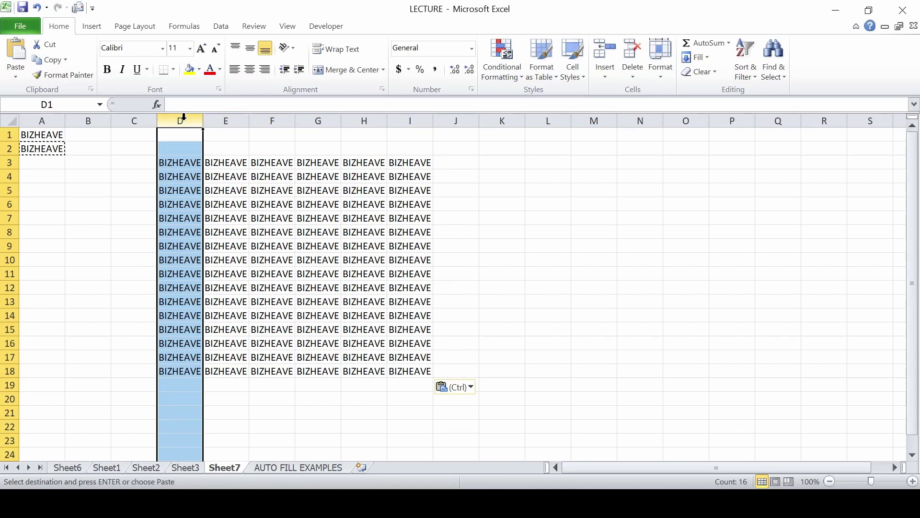
key(ctrl+c)
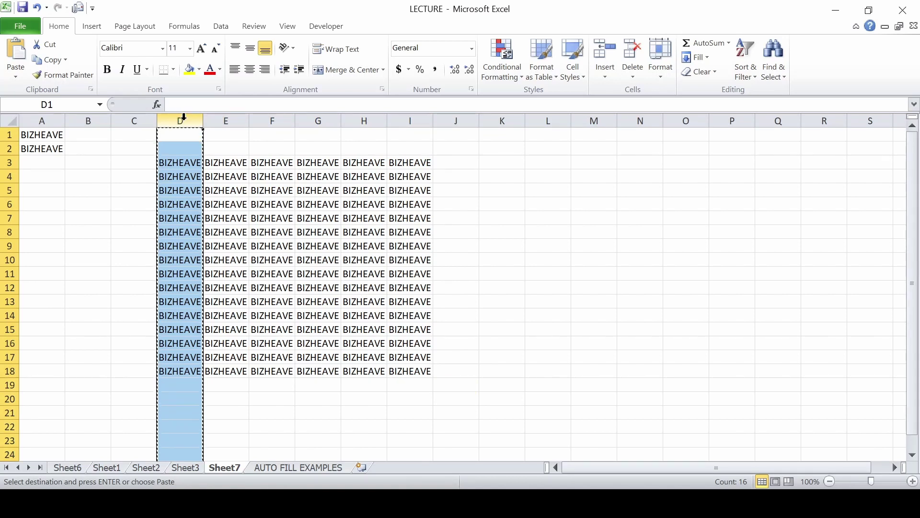
click(639, 120)
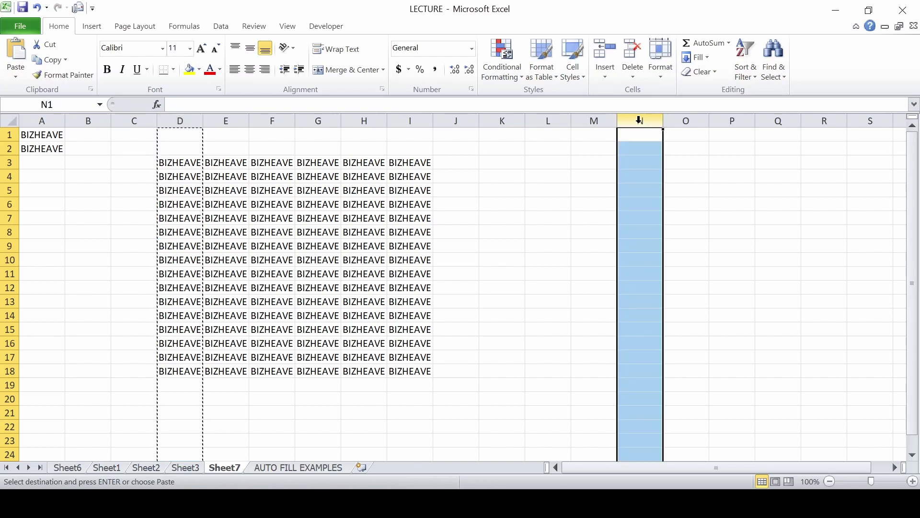
key(ctrl+v)
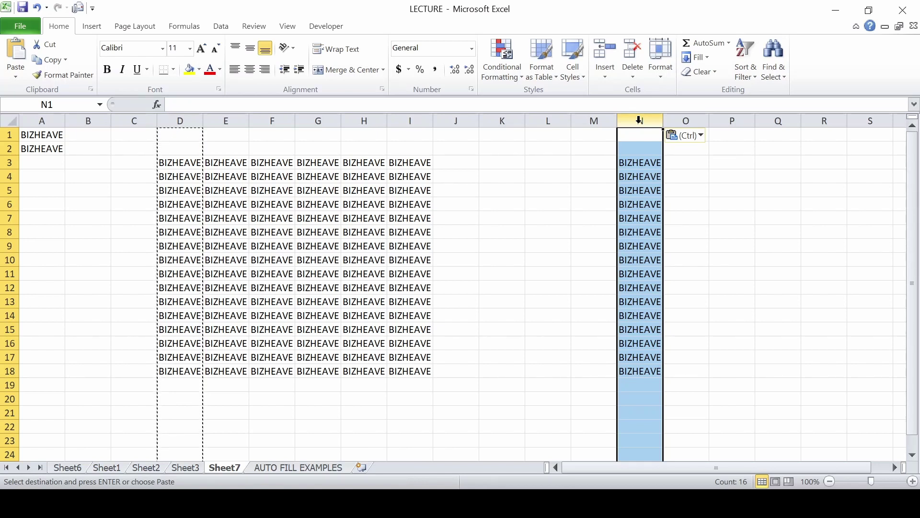
click(9, 163)
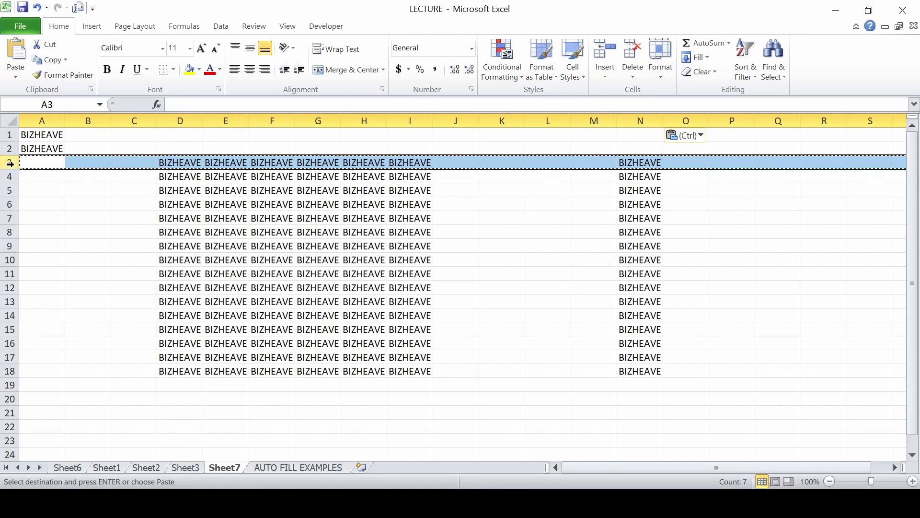
Paste a copy of row 3's BIZHEAVE entries into row 21.
key(ctrl+c)
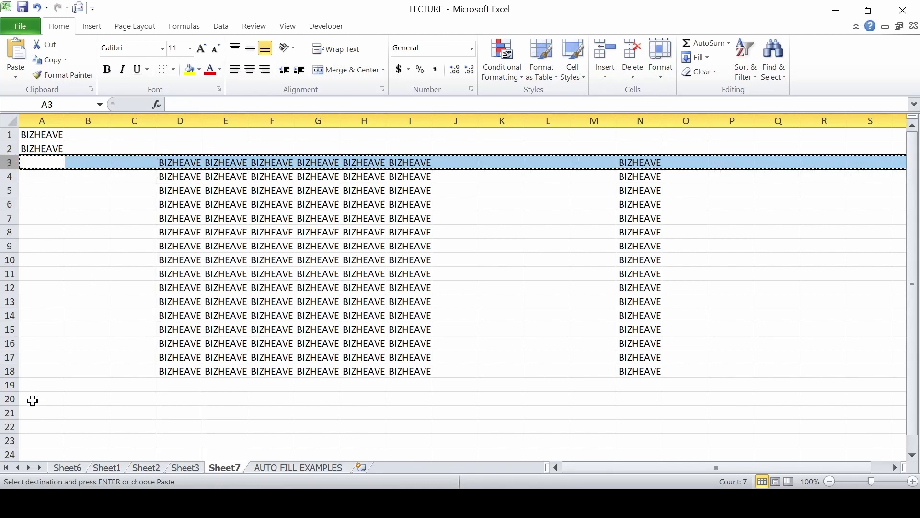
click(9, 413)
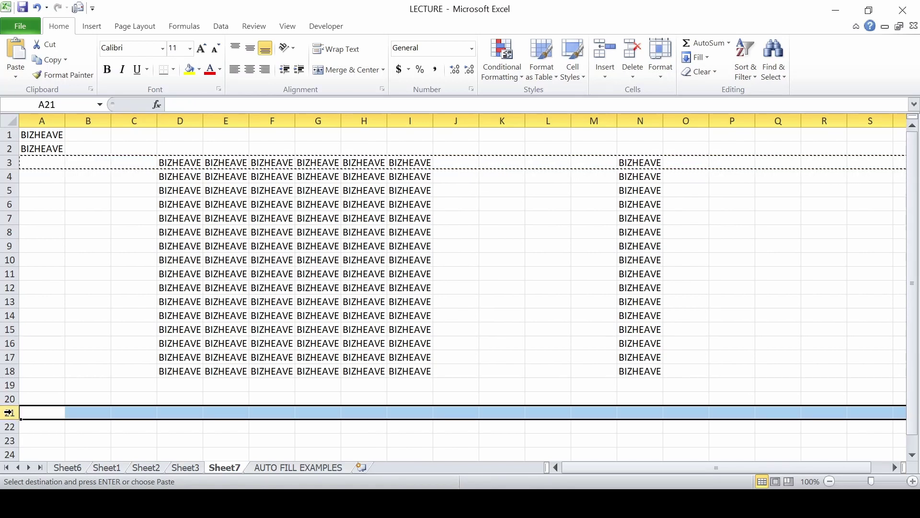
key(ctrl+v)
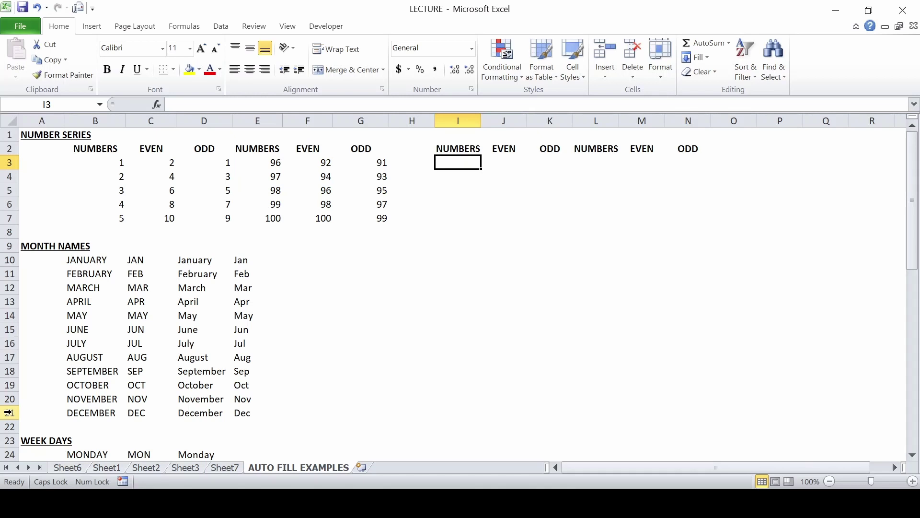
Review the original NUMBERS, EVEN and ODD columns, then go to I3 under the copied NUMBERS heading.
key(Left)
key(Left)
key(Left)
key(Left)
key(Left)
key(Left)
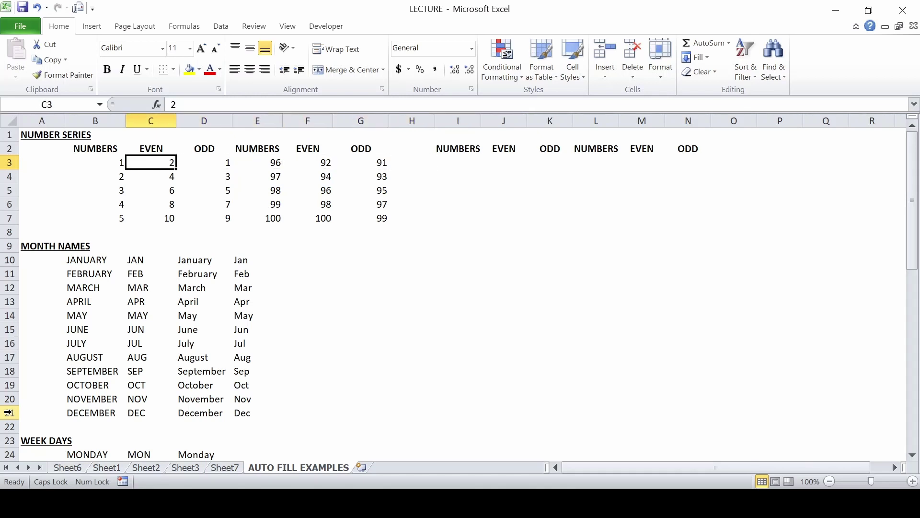
key(Left)
key(Up)
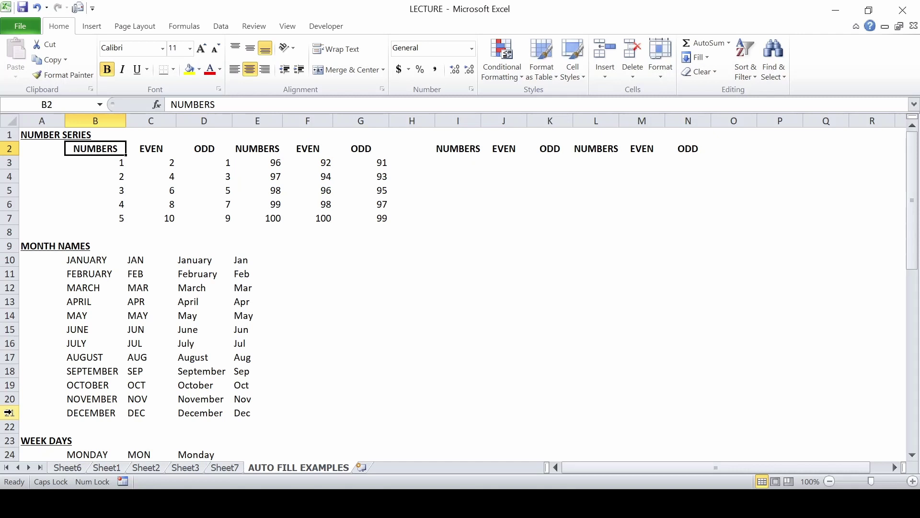
key(Right)
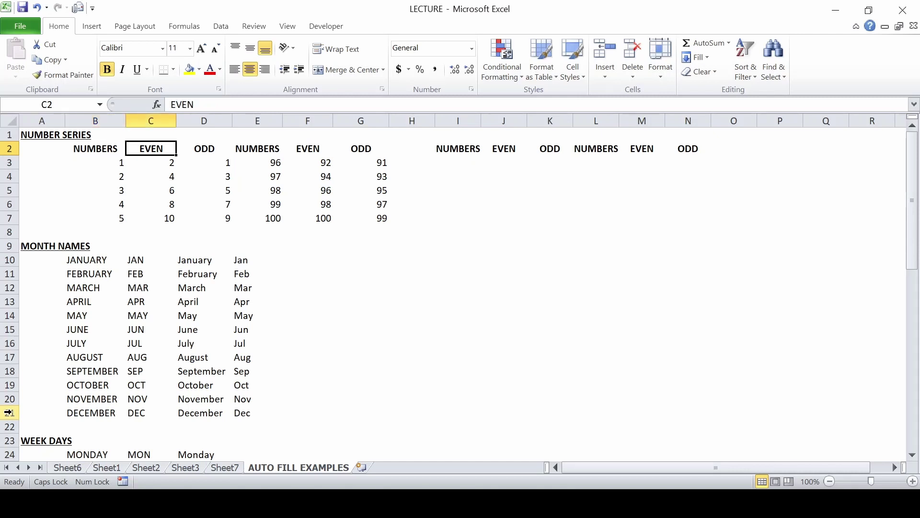
key(Right)
key(Right)
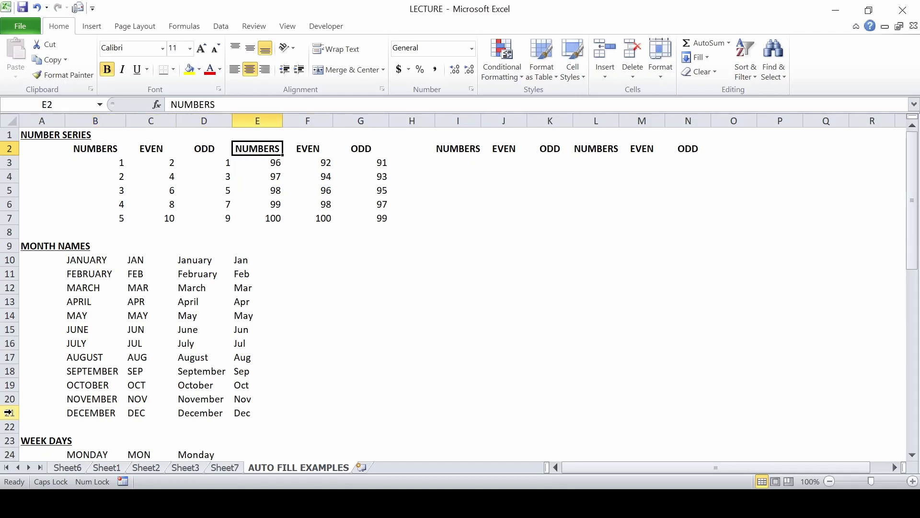
key(Down)
key(Down)
key(Down)
key(Down)
key(Down)
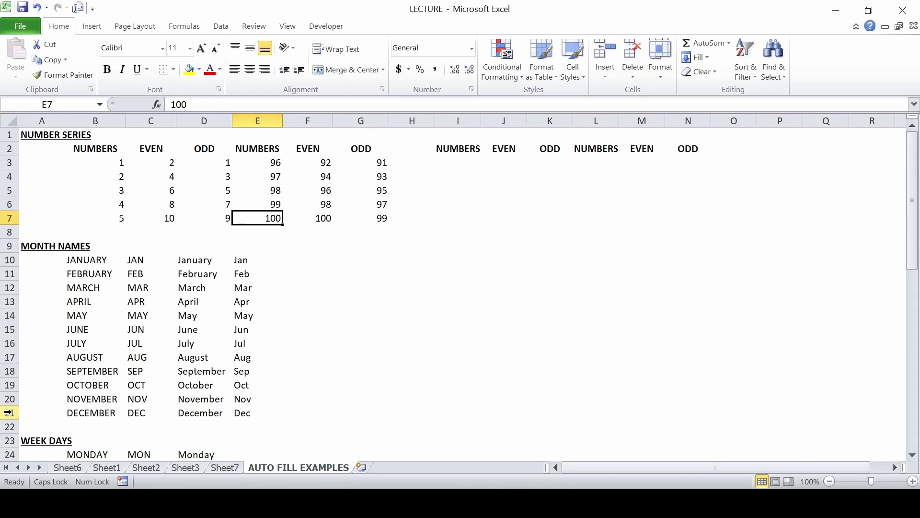
key(Right)
key(Right)
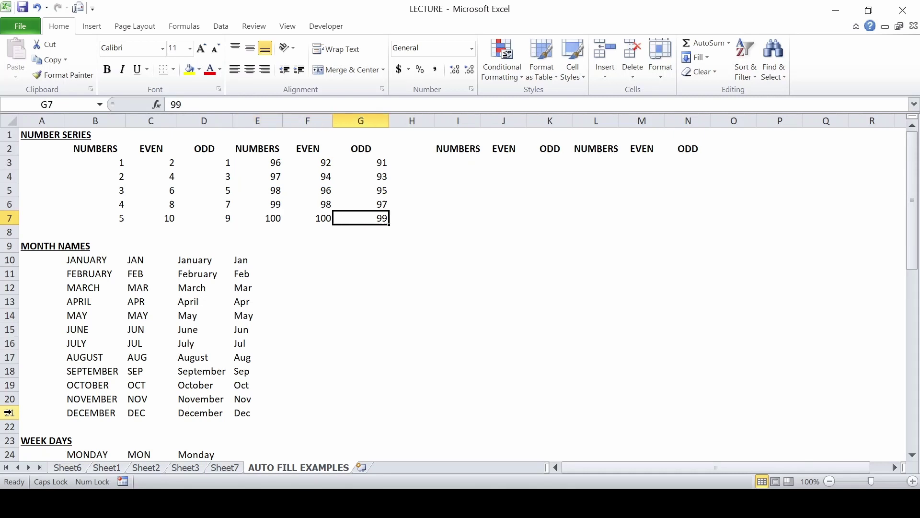
key(Right)
key(Right)
key(Up)
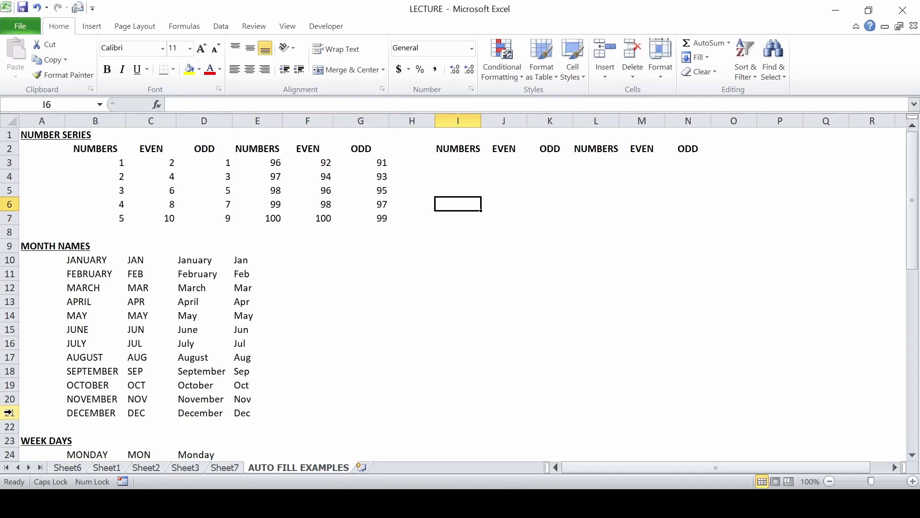
key(Up)
key(Up)
key(Up)
key(Up)
key(Down)
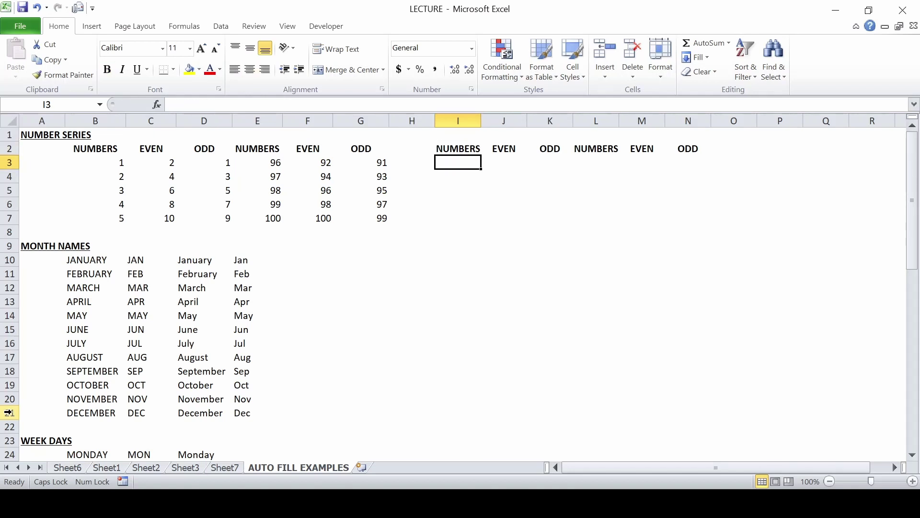
Enter 1 and 2 in I3:I4 and fill the series down to I7.
text(1)
key(Return)
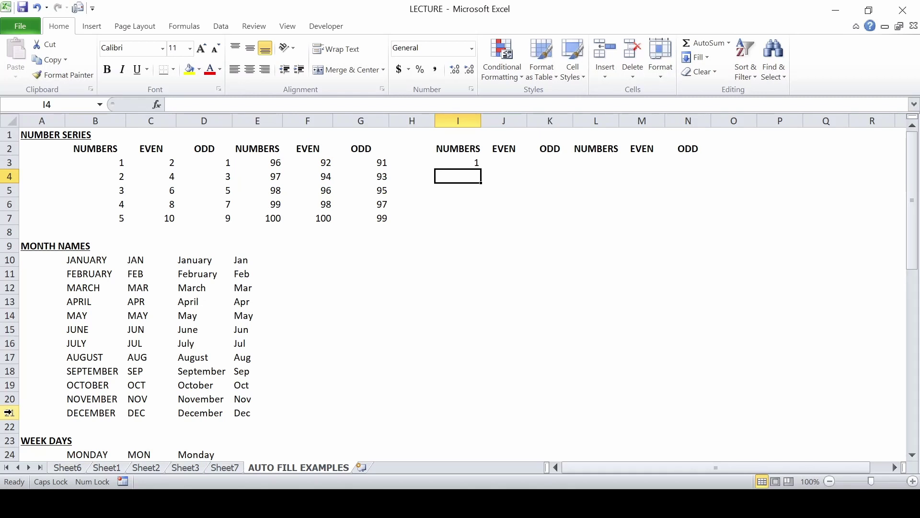
text(2)
key(Return)
key(Up)
key(Up)
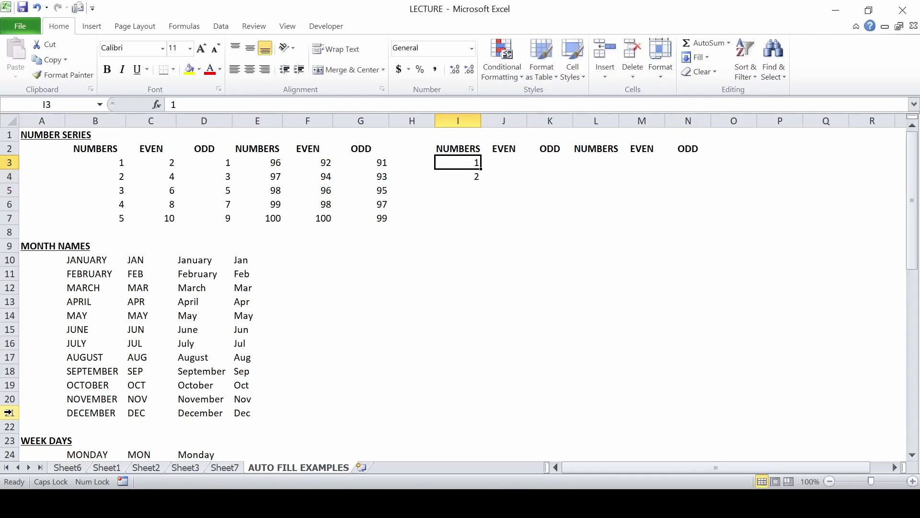
key(shift+Down)
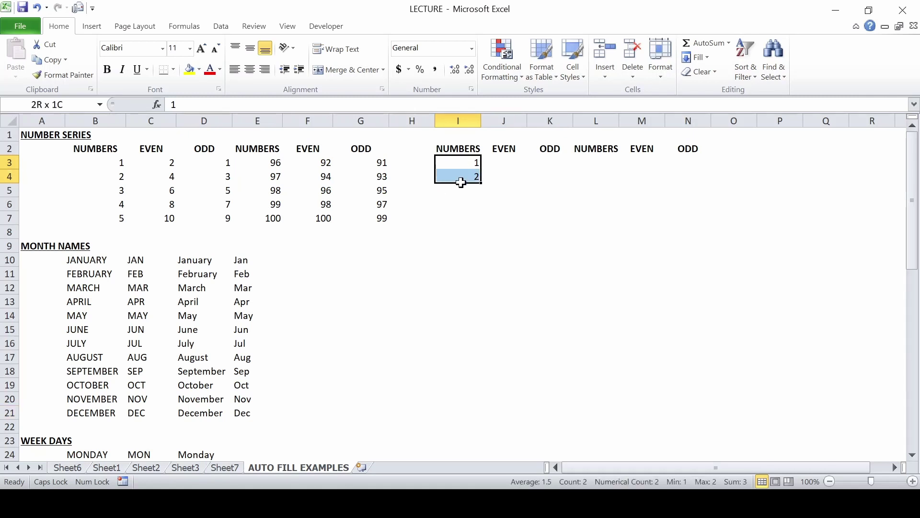
click(461, 163)
drag(461, 163, 460, 170)
drag(481, 183, 480, 219)
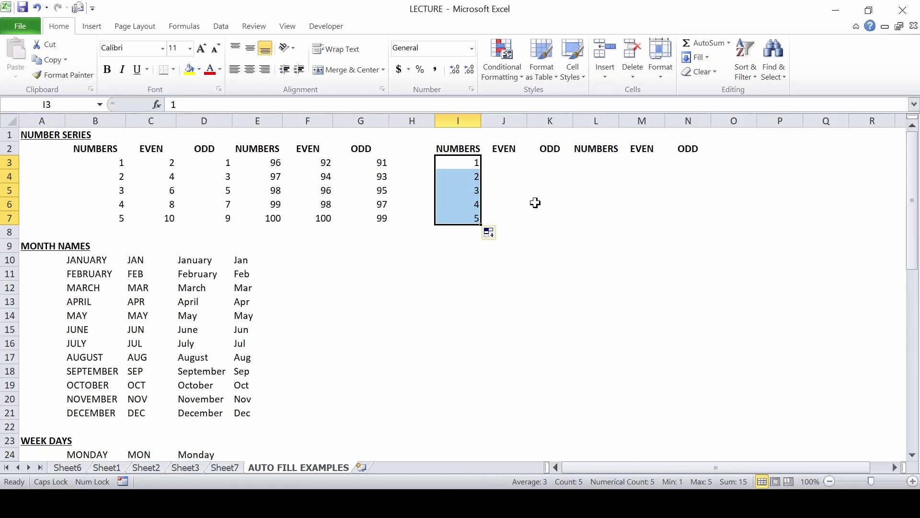
Clear I3:I7 and enter just 1 in I3.
key(shift+BackSpace)
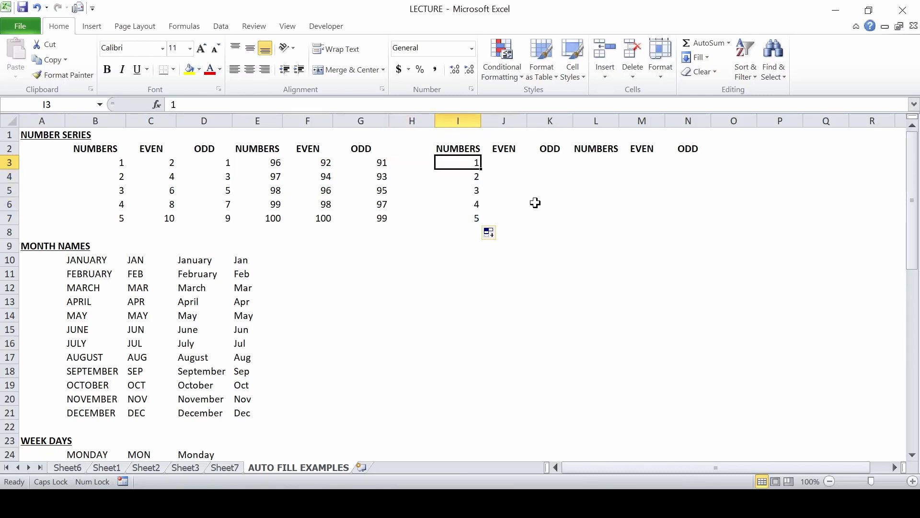
key(ctrl+shift+Down)
key(Delete)
key(shift+BackSpace)
text(1)
key(Return)
key(Up)
Drag I3's 1 down to I7 and switch Auto Fill Options to Fill Series for 1–5.
drag(481, 169, 480, 224)
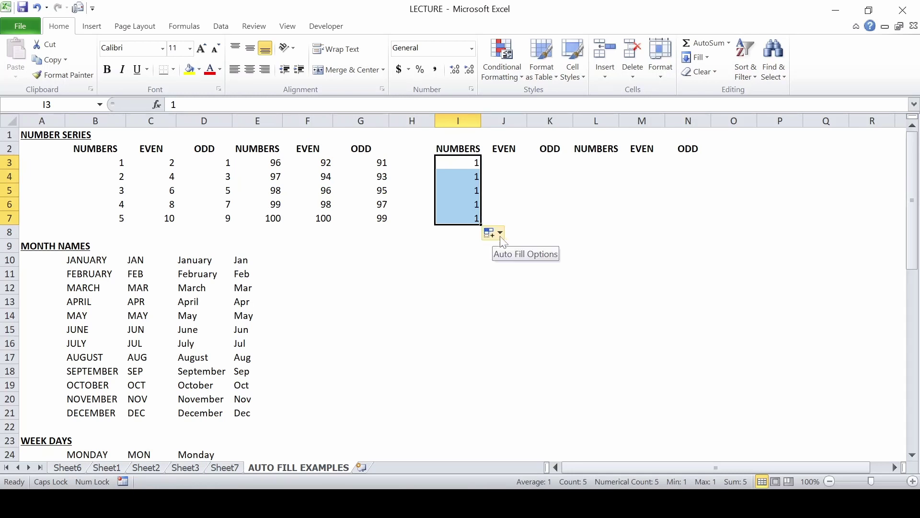
click(499, 233)
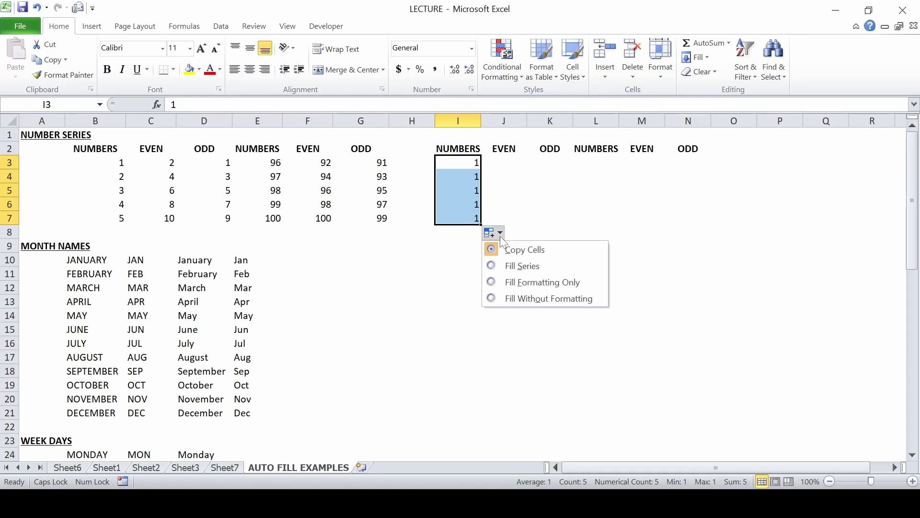
click(512, 266)
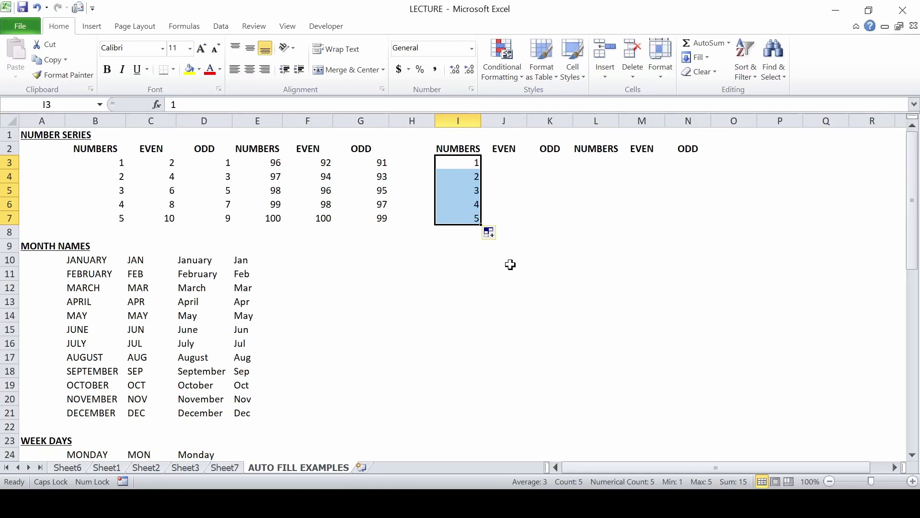
Enter 2 and 4 in J3:J4 and fill the even series 2–10 down to J7.
key(Up)
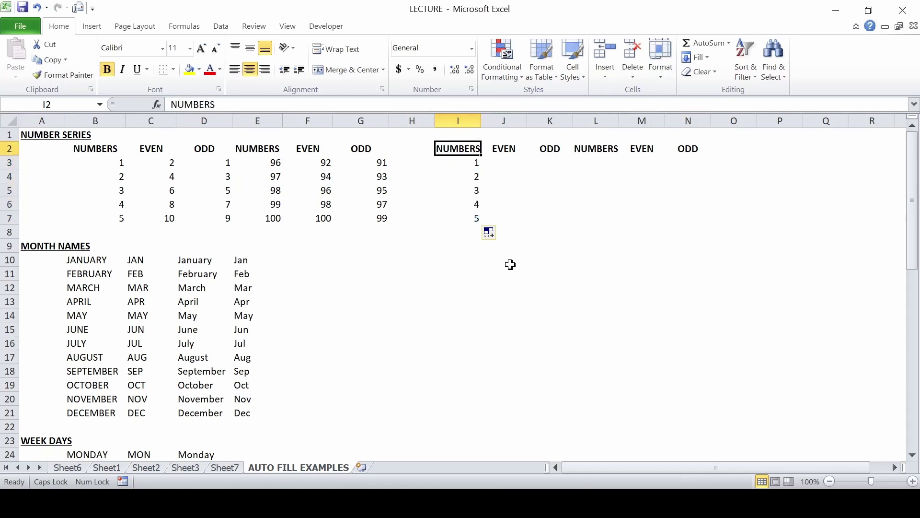
key(Down)
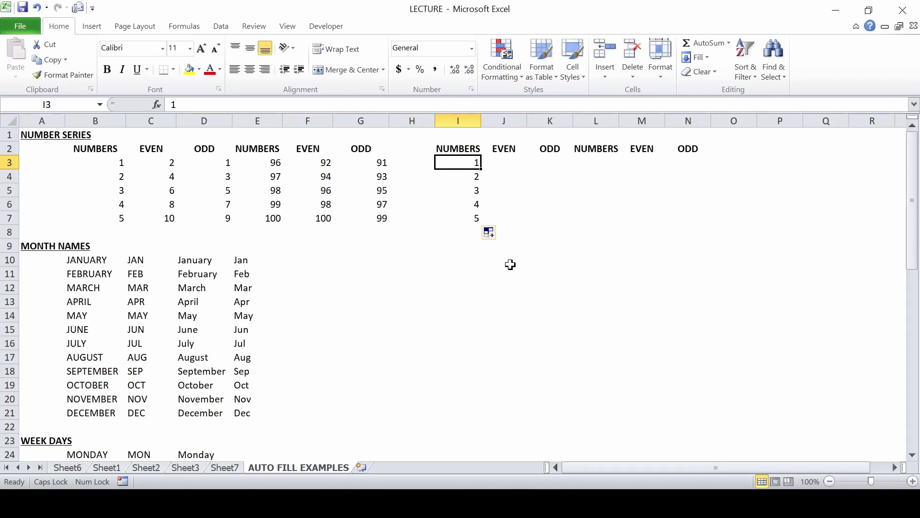
key(Right)
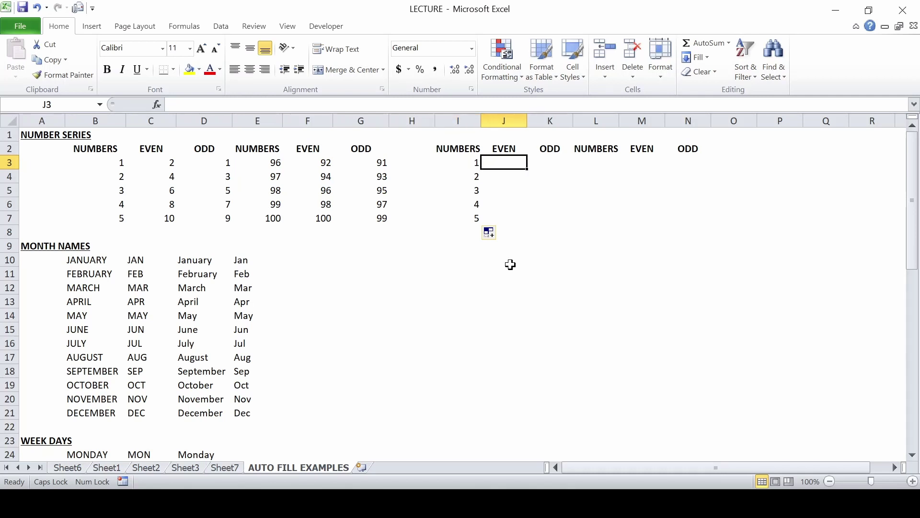
text(2)
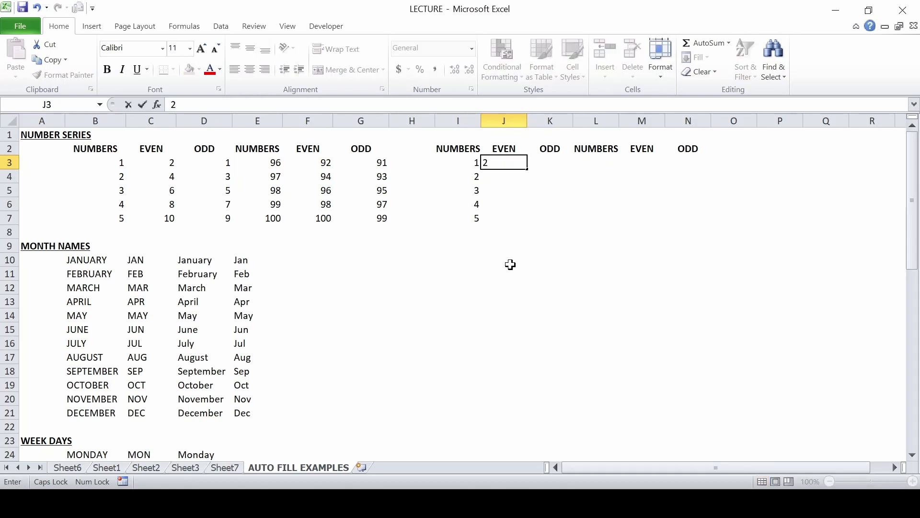
key(Return)
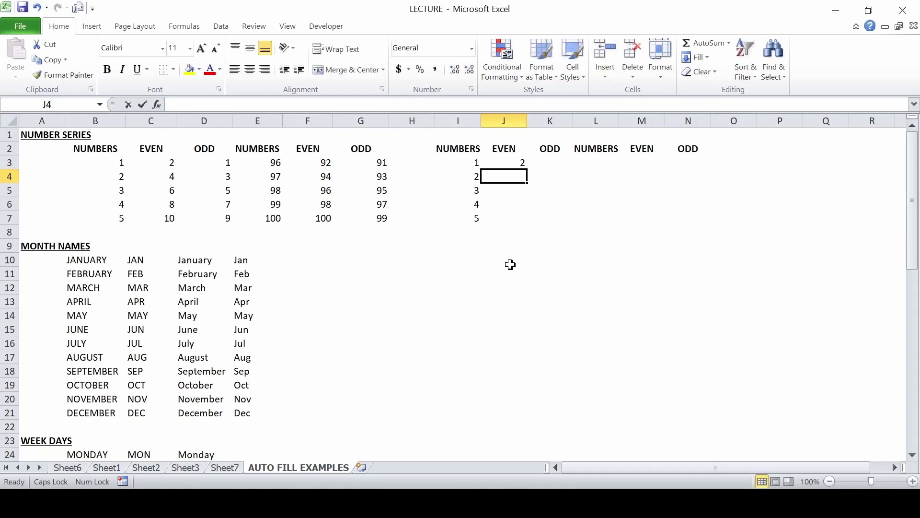
text(4)
key(Return)
key(Up)
key(Up)
key(shift+Down)
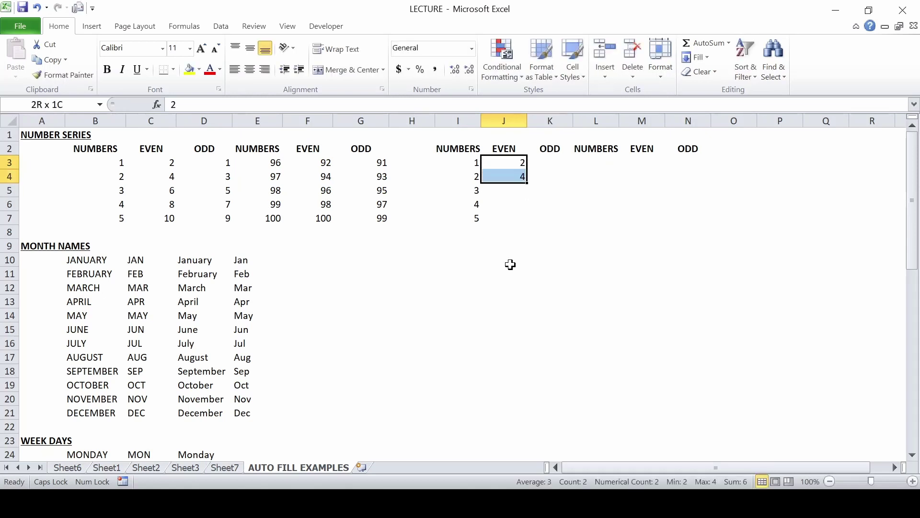
drag(527, 183, 524, 220)
key(Up)
key(Down)
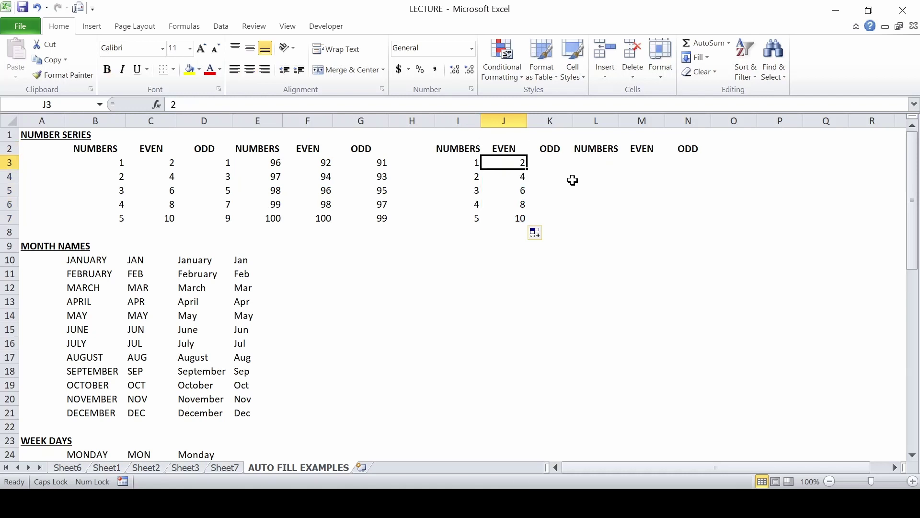
key(Down)
key(Down)
key(Up)
key(Down)
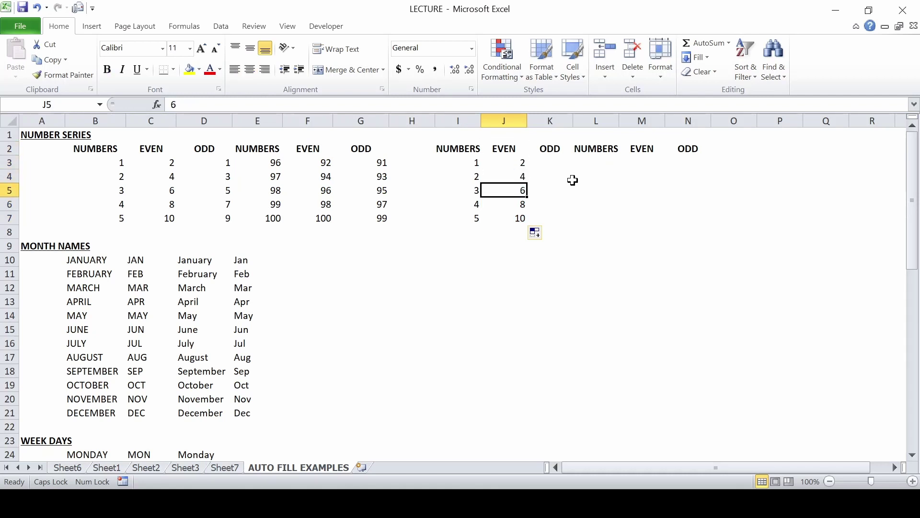
key(Down)
key(Down)
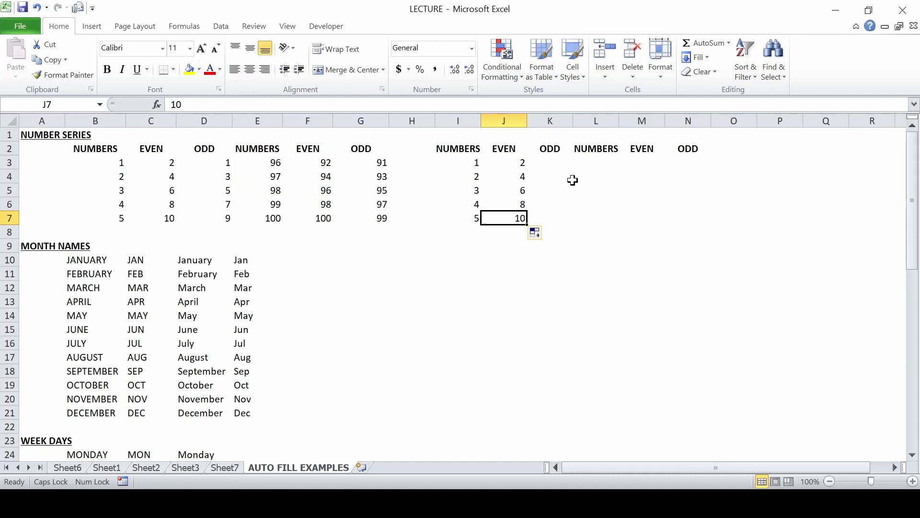
Enter 1 and 3 in K3:K4 and fill the odd series 1–9 down to K7.
key(Up)
key(Up)
key(Up)
key(Up)
key(Right)
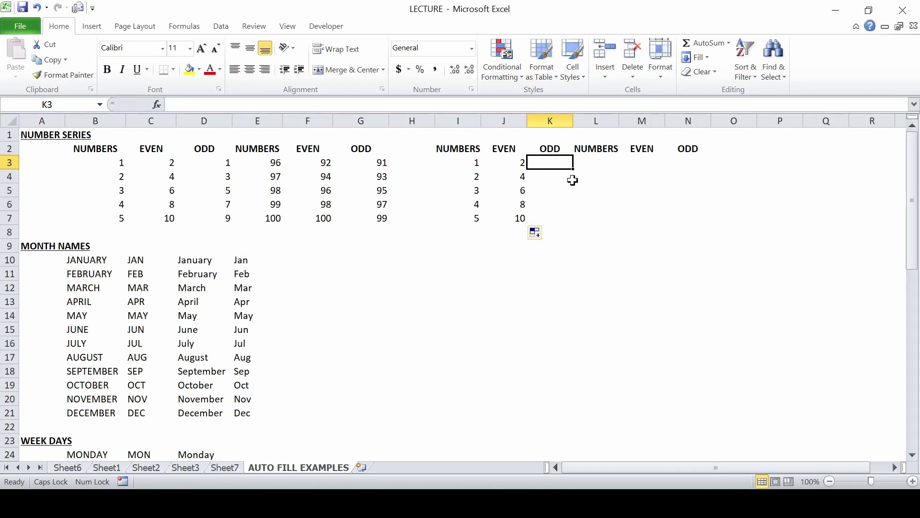
text(1)
key(Return)
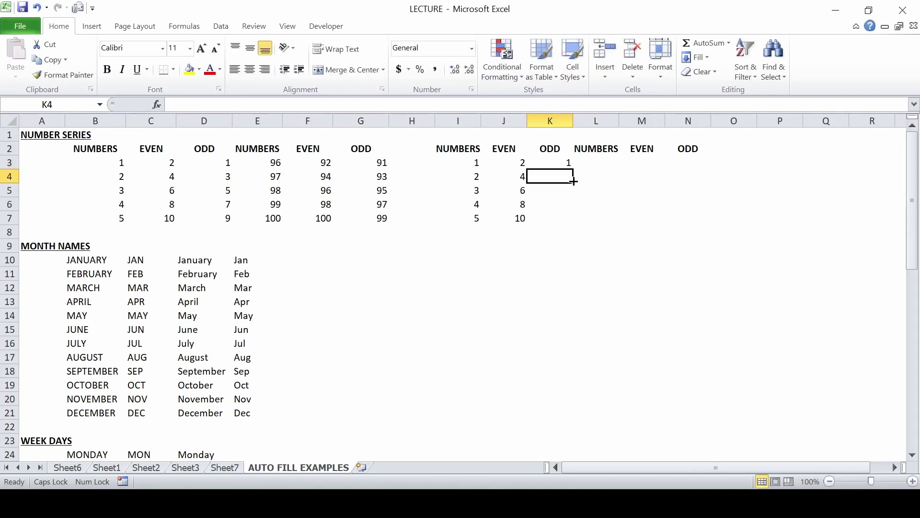
text(3)
key(Return)
drag(568, 163, 574, 223)
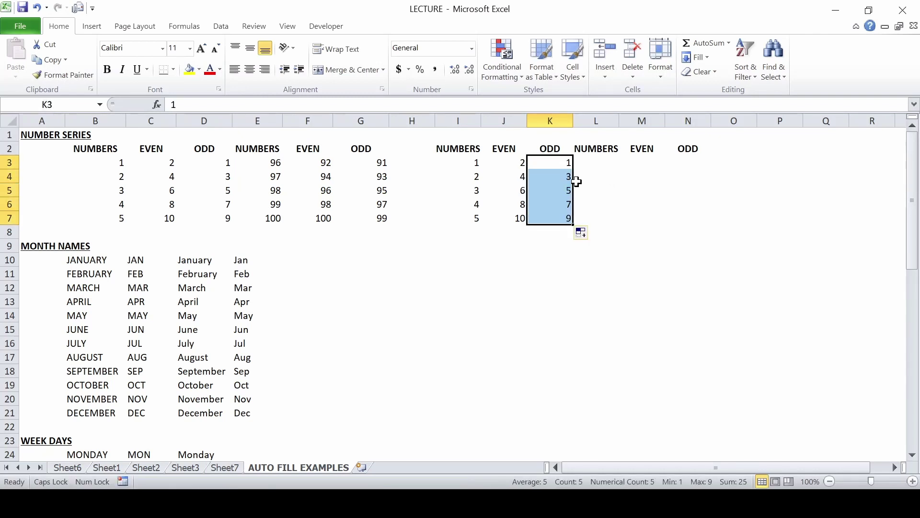
click(564, 191)
key(Down)
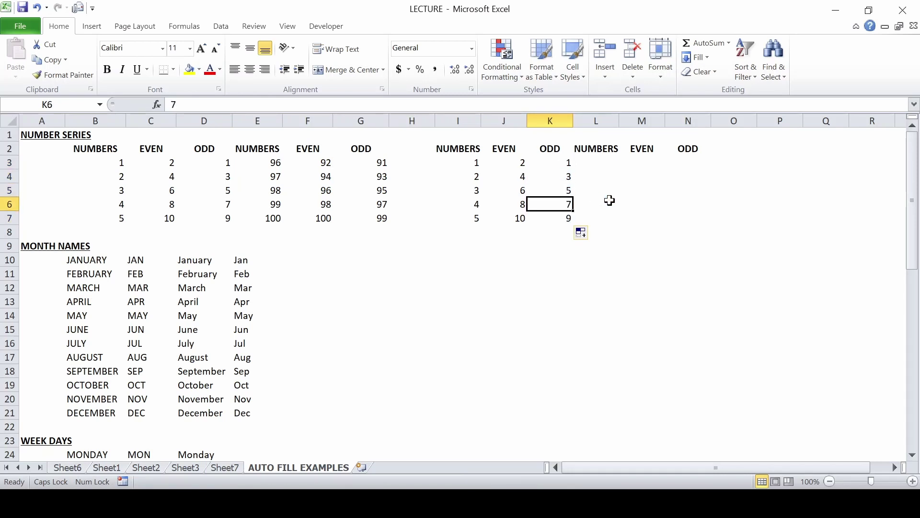
key(Down)
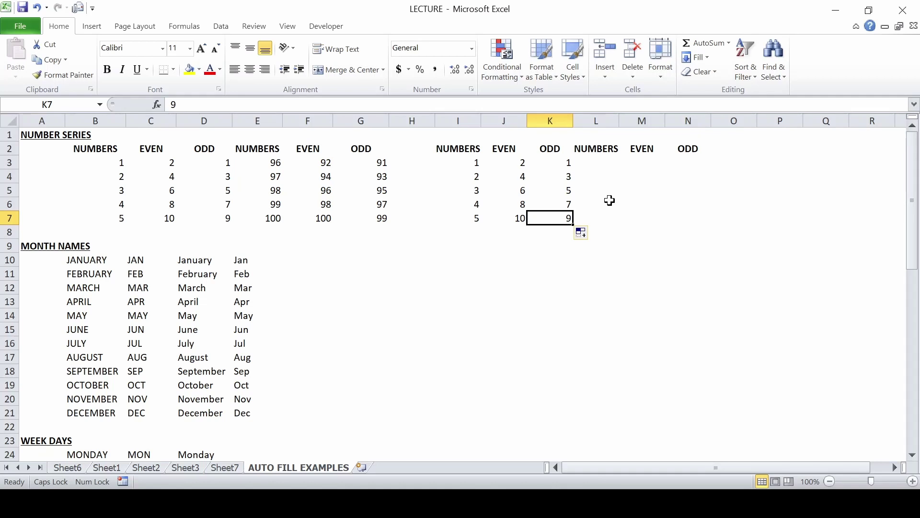
key(Right)
Enter 100 in L7 and 99 in L6, then fill upward so L3:L7 runs 96–100.
text(100)
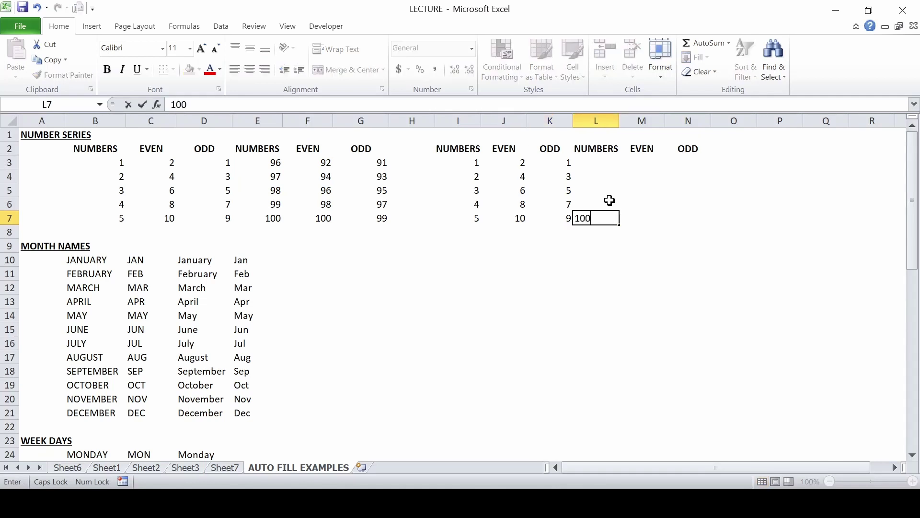
key(Return)
key(Up)
key(Up)
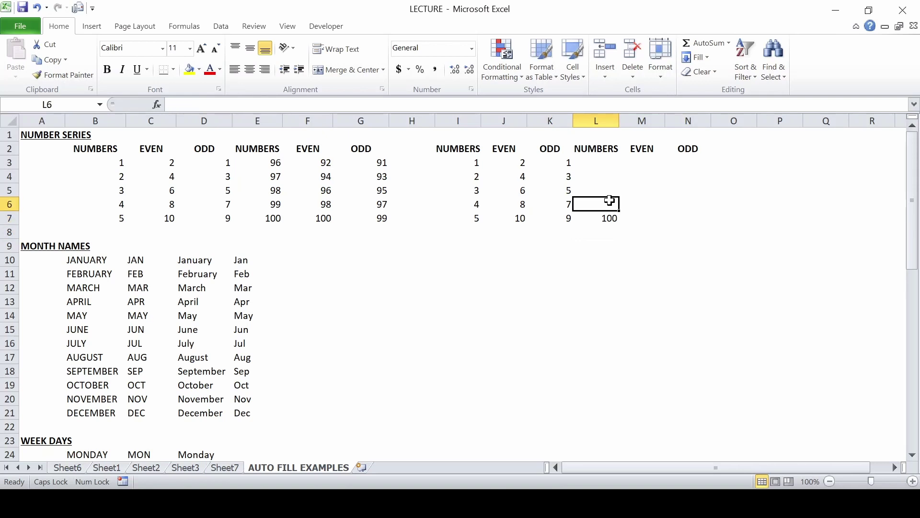
text(99)
key(Return)
key(shift+Up)
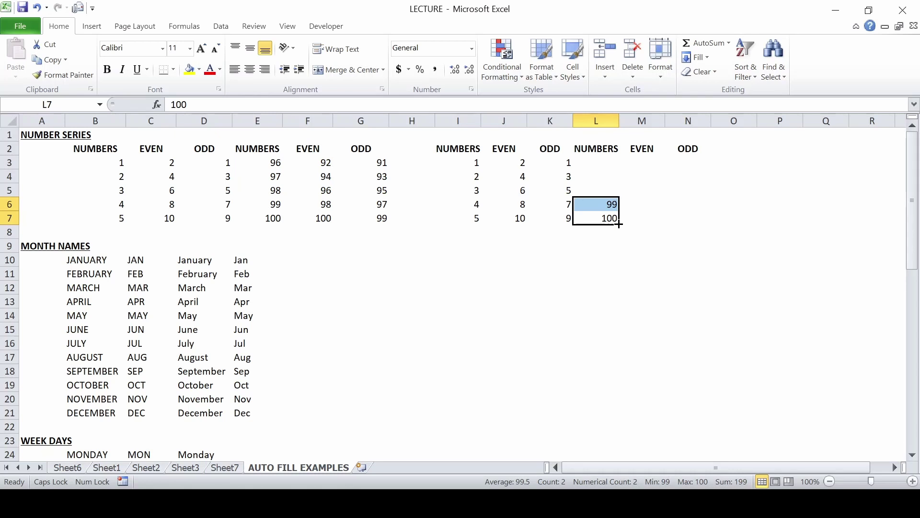
drag(618, 224, 618, 160)
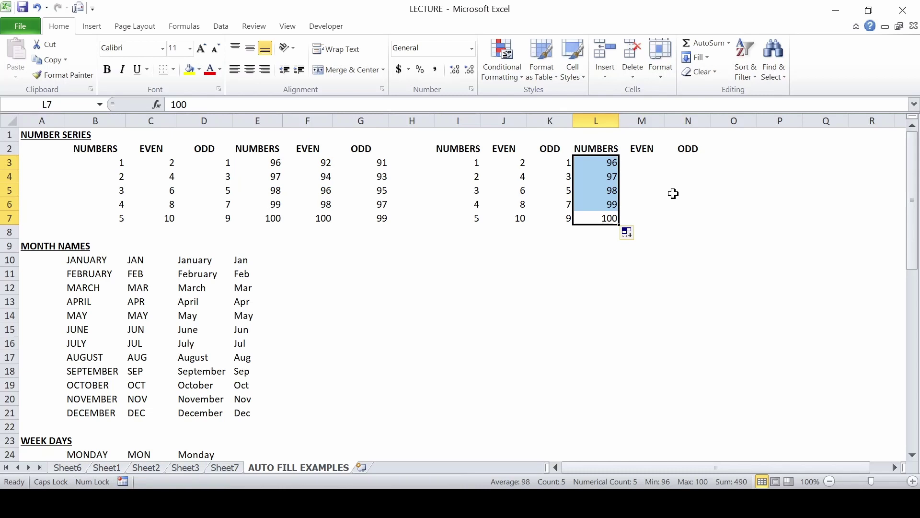
key(Down)
key(Down)
key(Up)
key(Up)
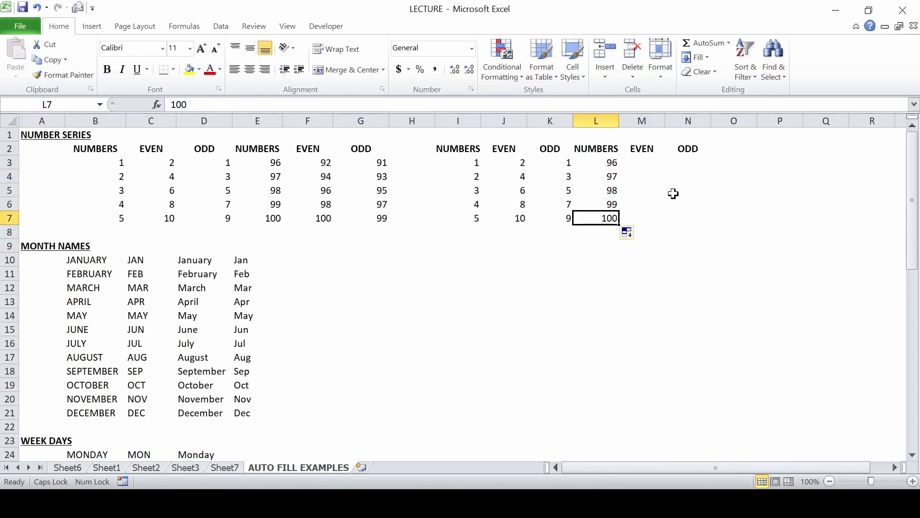
key(Up)
key(Up)
key(Up)
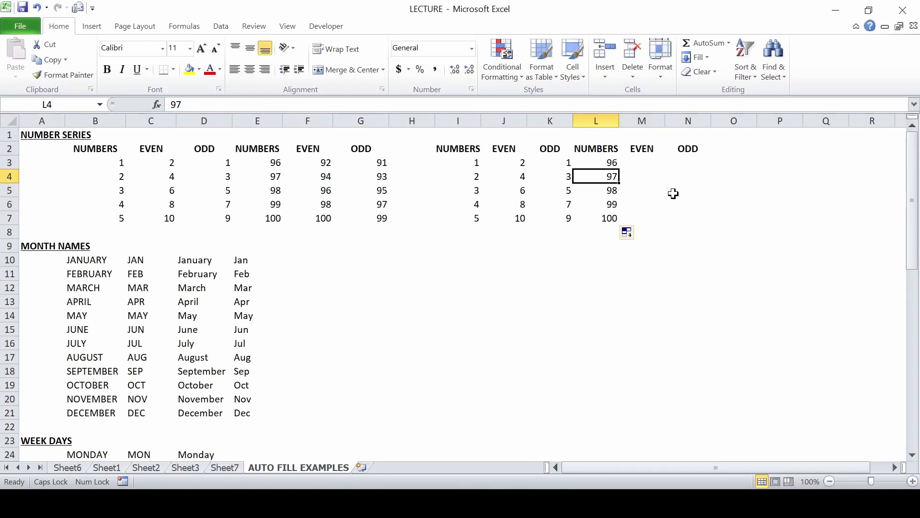
key(Up)
key(Down)
key(Down)
key(Down)
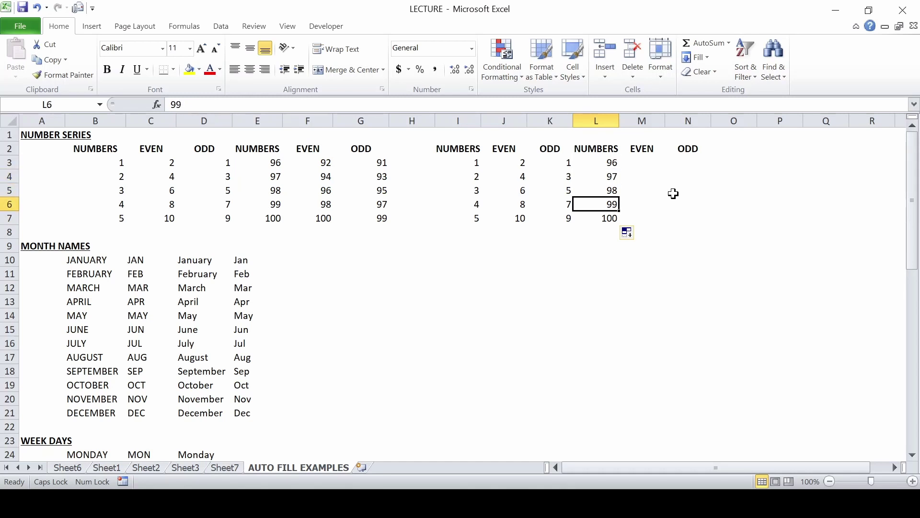
key(Down)
key(Right)
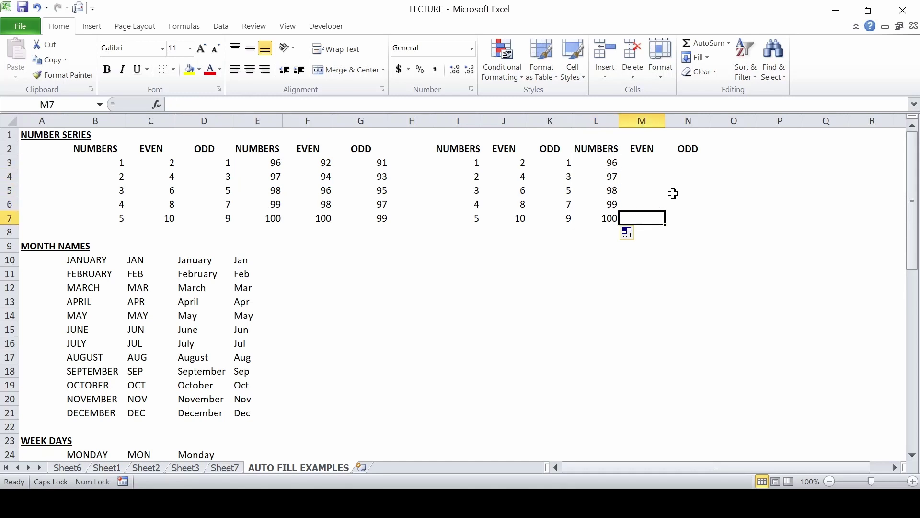
Enter 100 in M7 and 98 in M6, then fill upward to 92 in M3.
text(10)
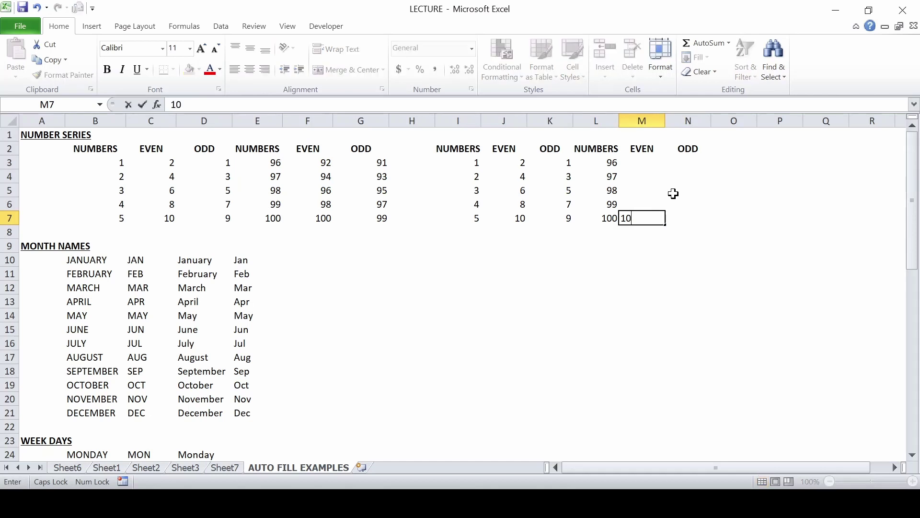
text(0)
key(Return)
key(Up)
key(Up)
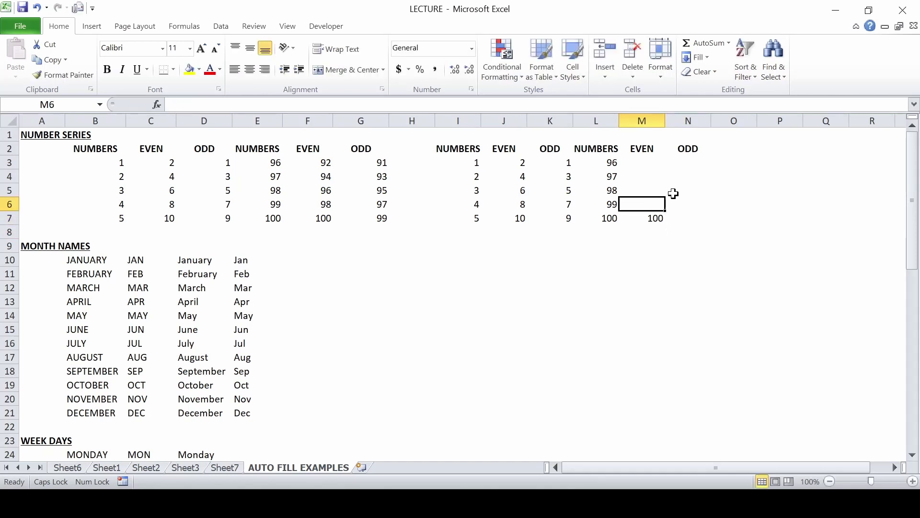
text(98)
key(Return)
key(Up)
key(shift+Down)
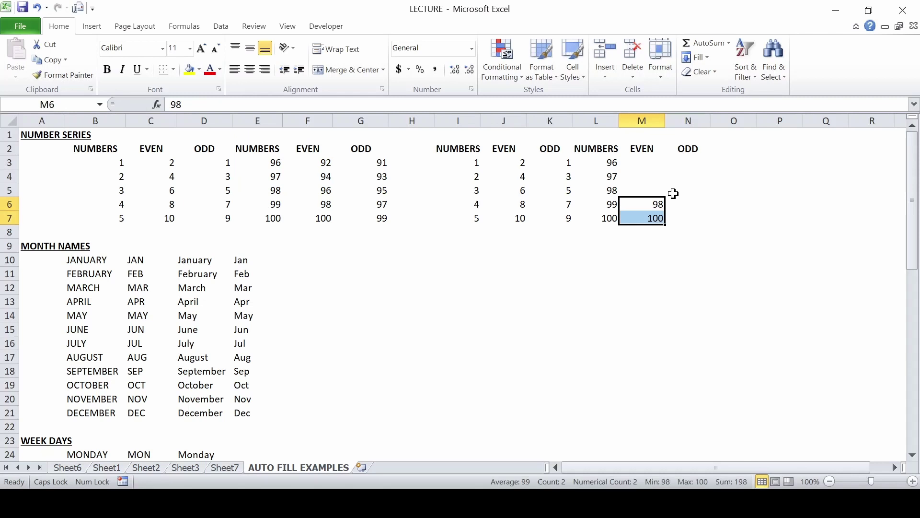
drag(665, 224, 663, 156)
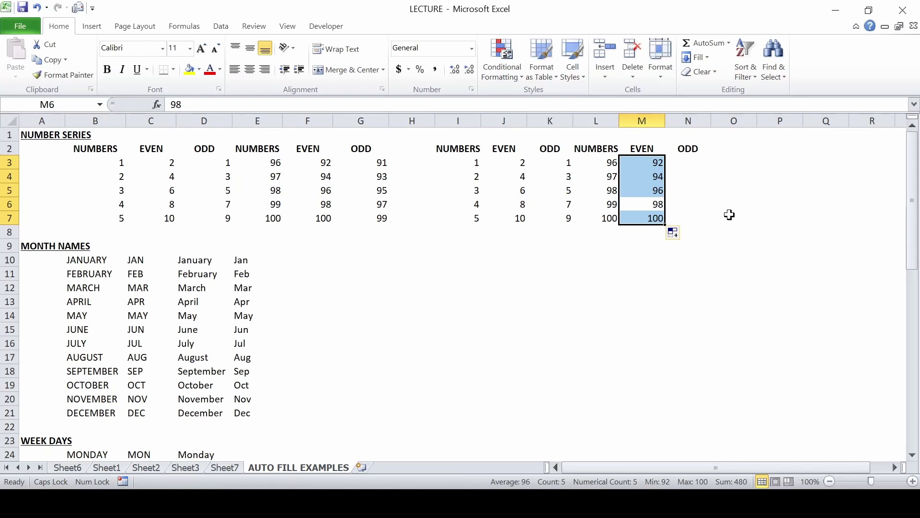
key(Down)
key(Up)
key(Up)
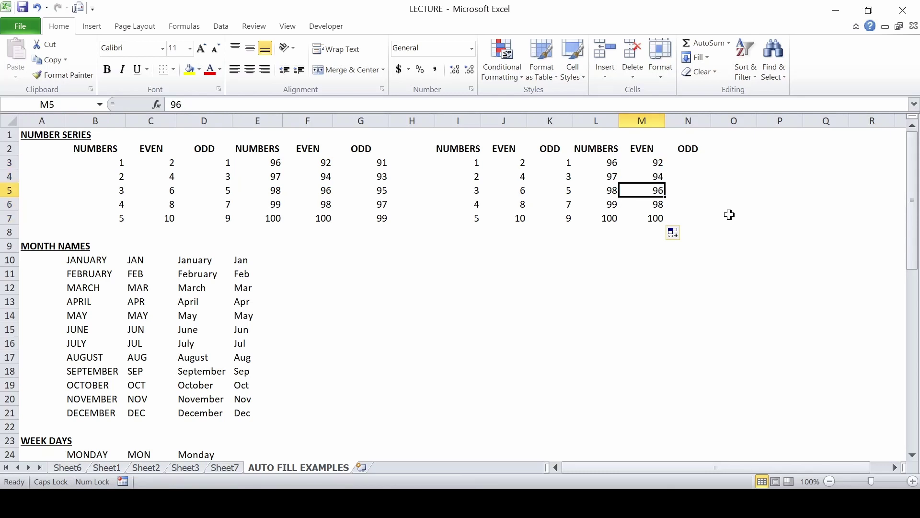
key(Up)
key(Up)
key(Down)
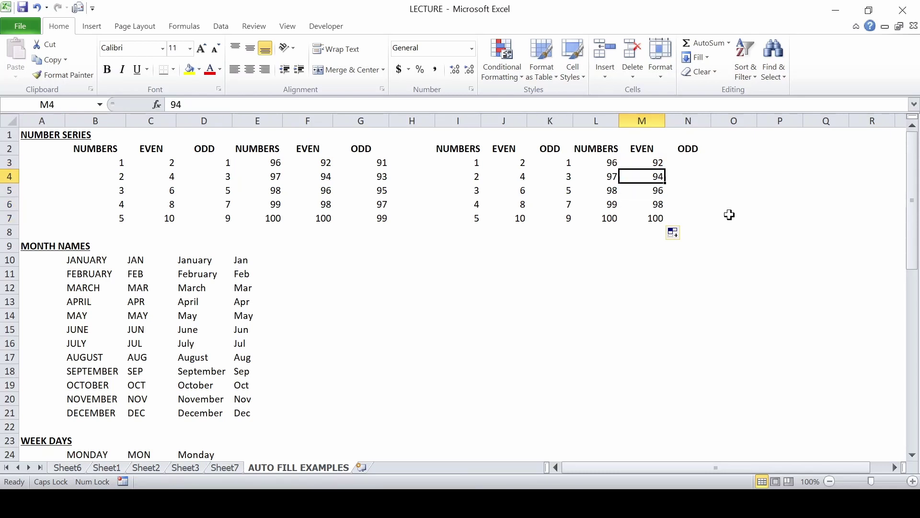
key(Down)
key(Down)
key(Down)
Enter 99 in N7 and 97 in N6, then fill the odd series upward to 91 in N3.
key(Right)
text(9)
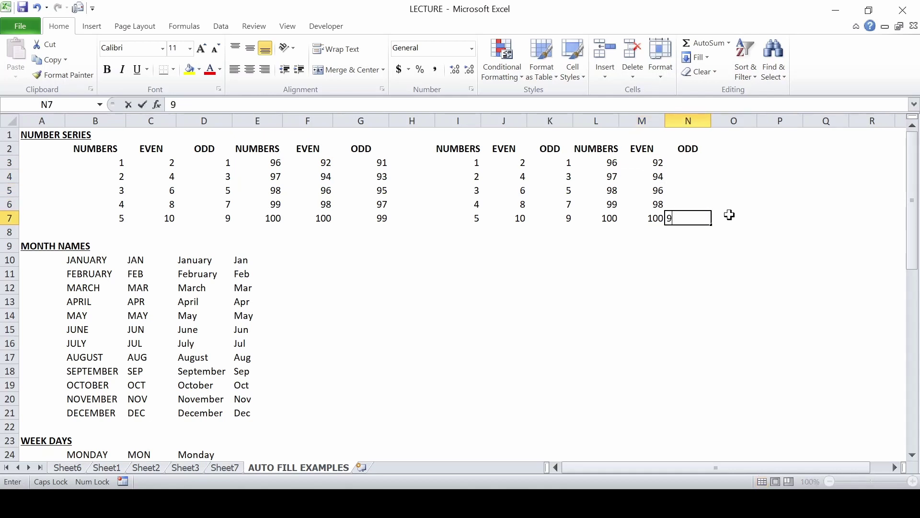
text(9)
key(Return)
key(Up)
key(Up)
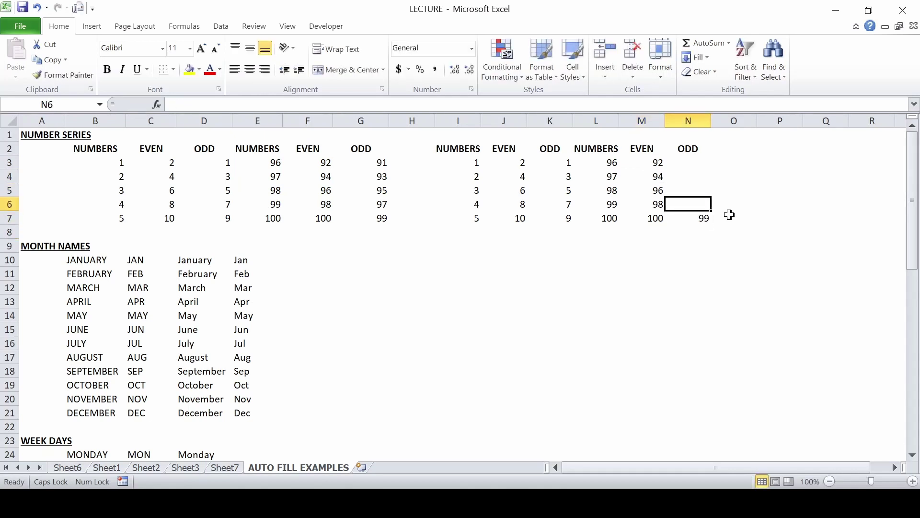
text(97)
key(Return)
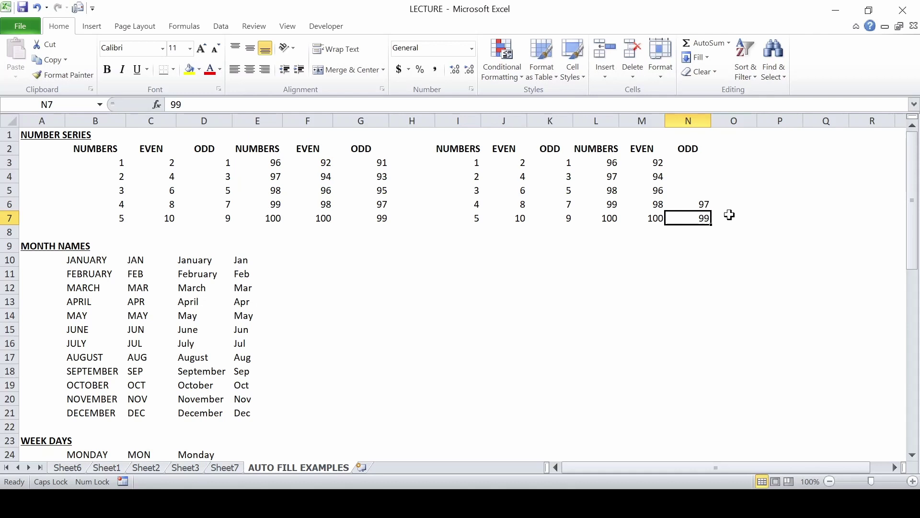
key(shift+Up)
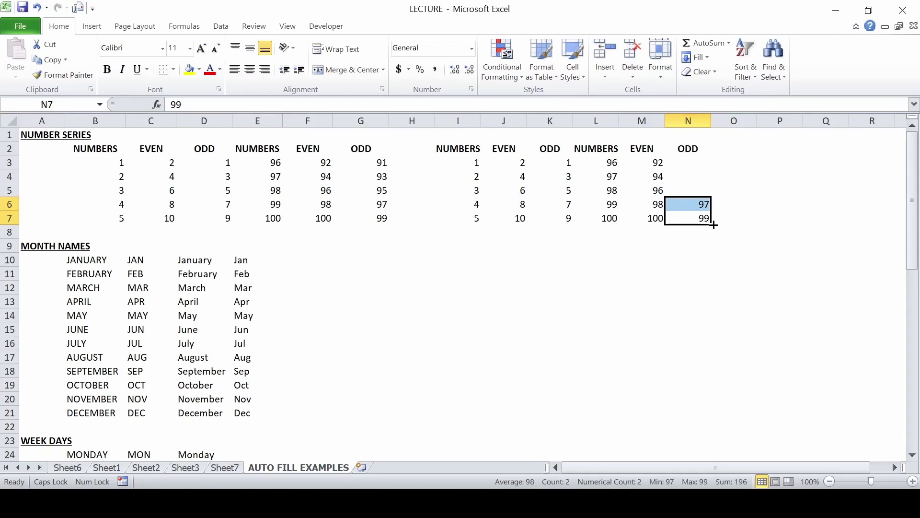
drag(711, 225, 710, 159)
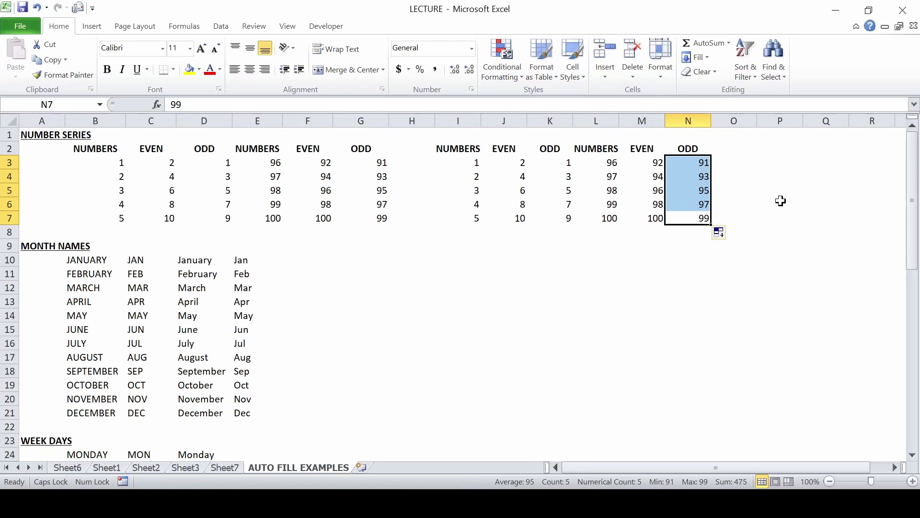
key(Down)
key(Up)
key(Up)
key(Up)
key(Up)
key(Up)
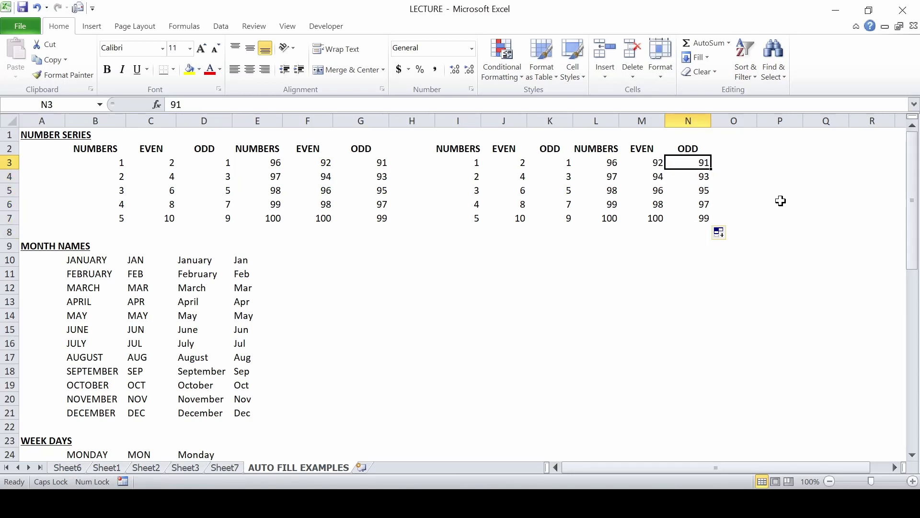
key(Down)
key(Down)
key(Down)
key(Down)
key(Down)
key(Down)
Compare the month name styles in row 10 (JANUARY, JAN, January, Jan), ending on B10.
key(Left)
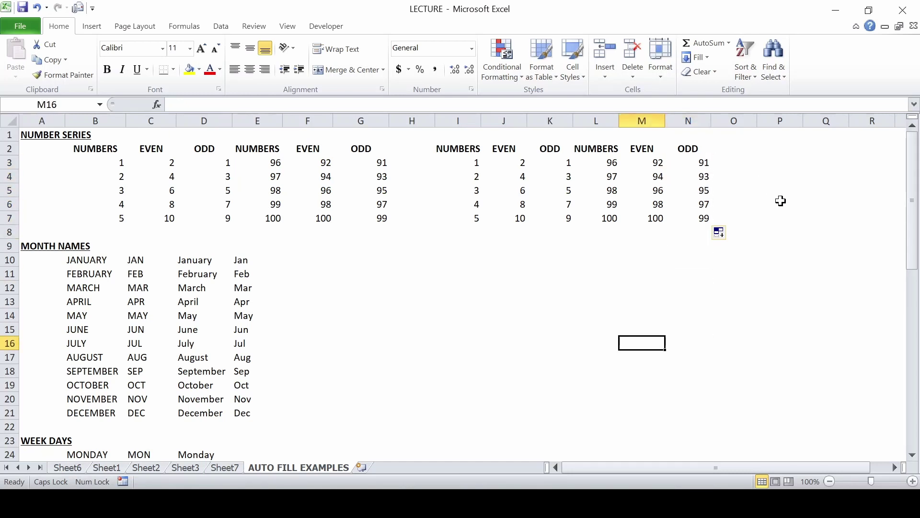
key(Left)
key(Left)
key(Left)
key(Up)
key(Left)
key(Left)
key(Left)
key(Up)
key(Up)
key(Up)
key(Left)
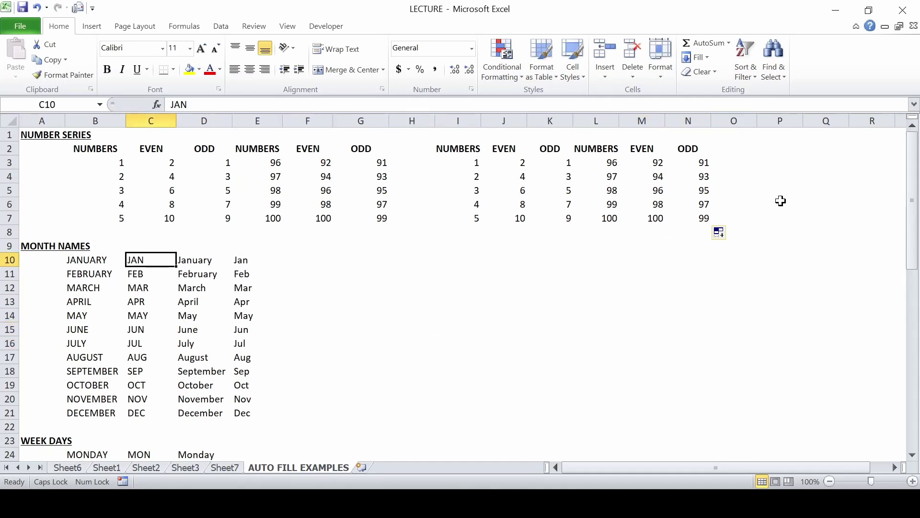
key(Left)
key(Right)
key(Right)
key(Right)
key(Left)
key(Left)
key(Left)
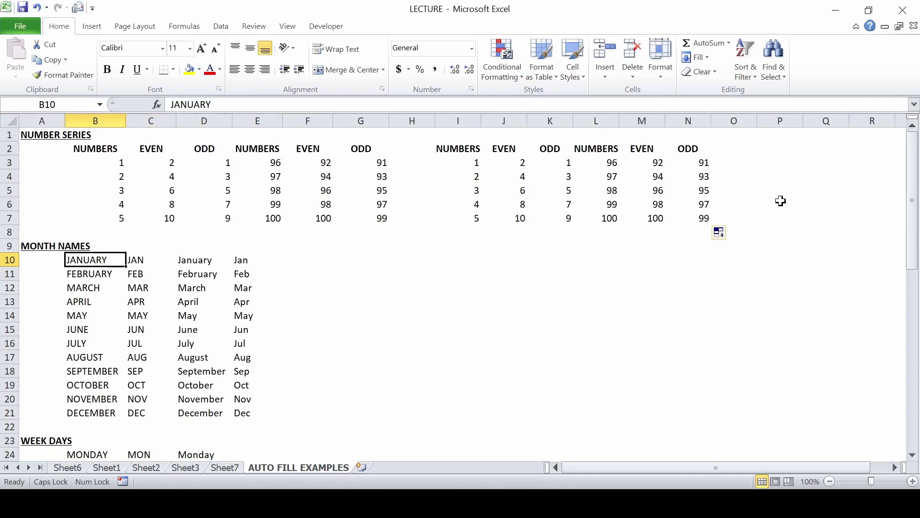
key(Right)
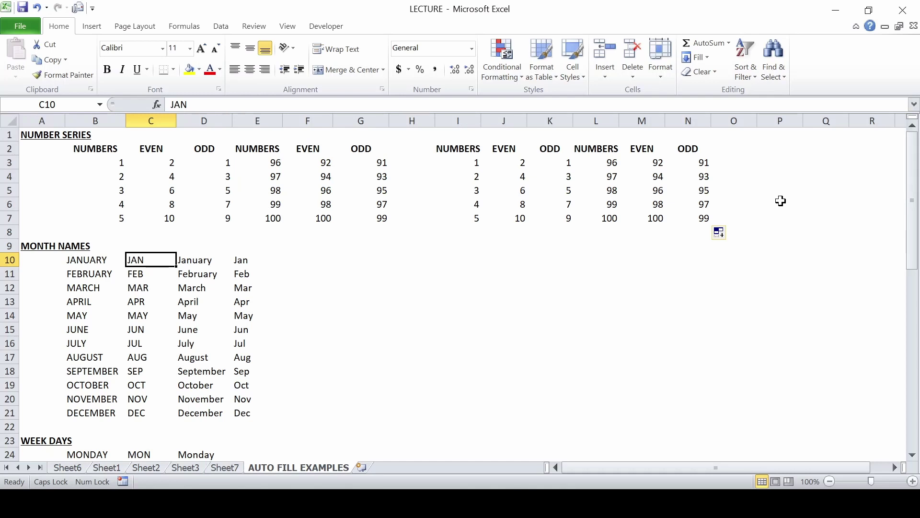
key(Right)
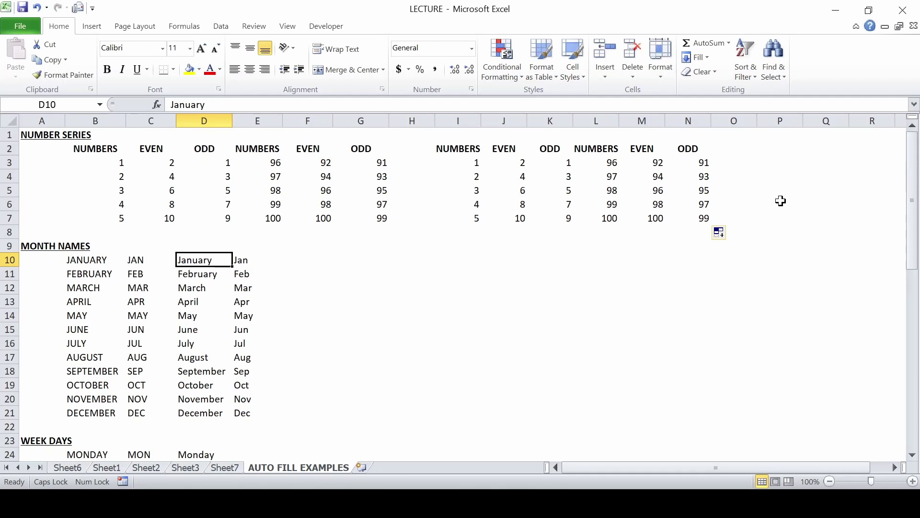
key(Right)
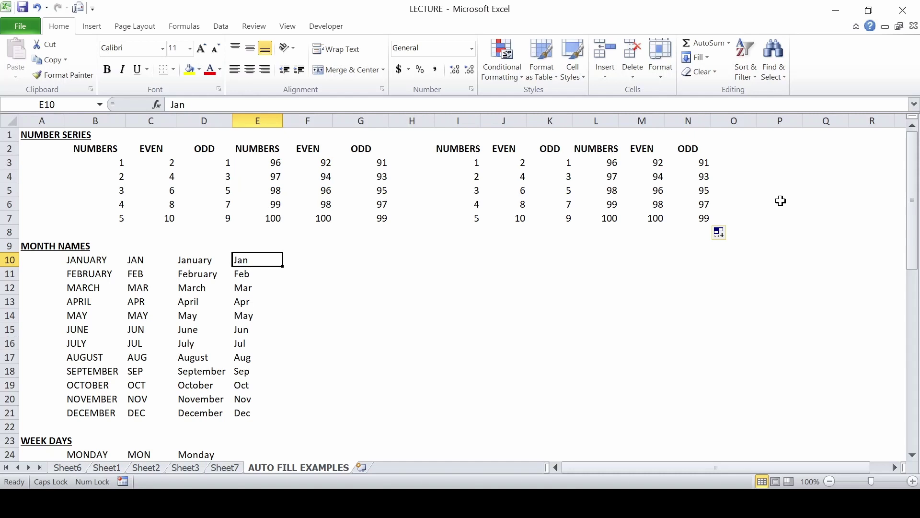
key(Left)
key(Left)
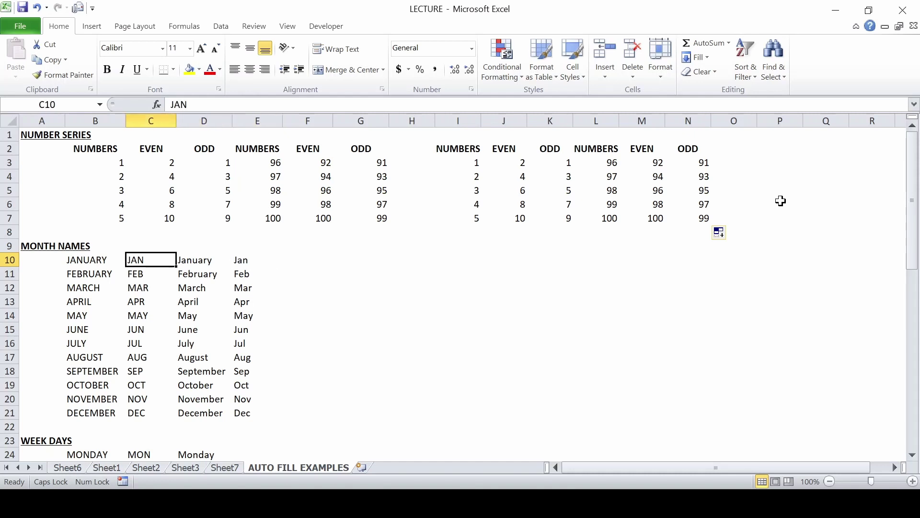
key(Left)
key(Right)
key(Right)
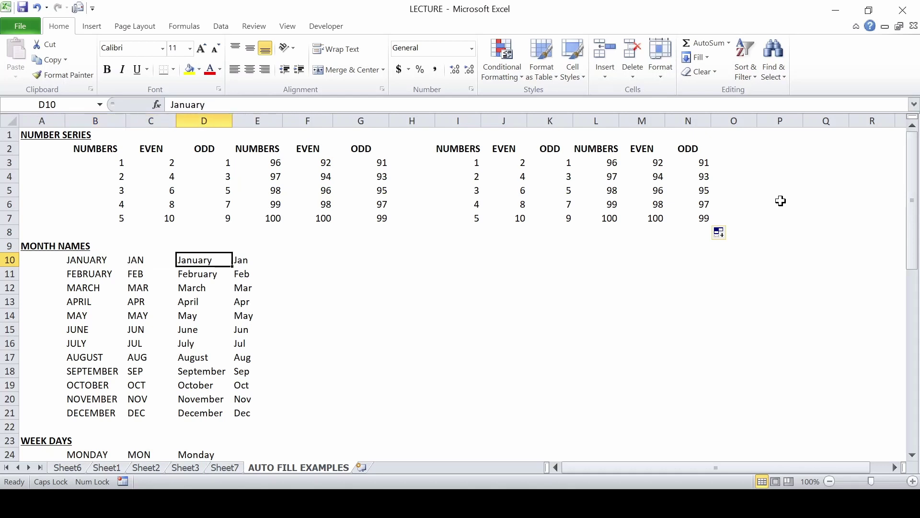
key(Right)
key(Left)
key(Left)
key(Left)
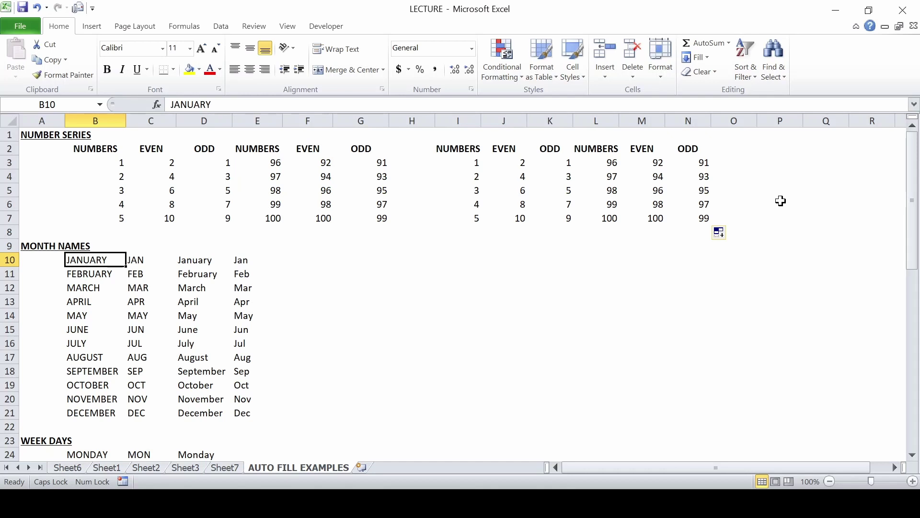
key(Right)
key(Right)
key(Right)
key(Right)
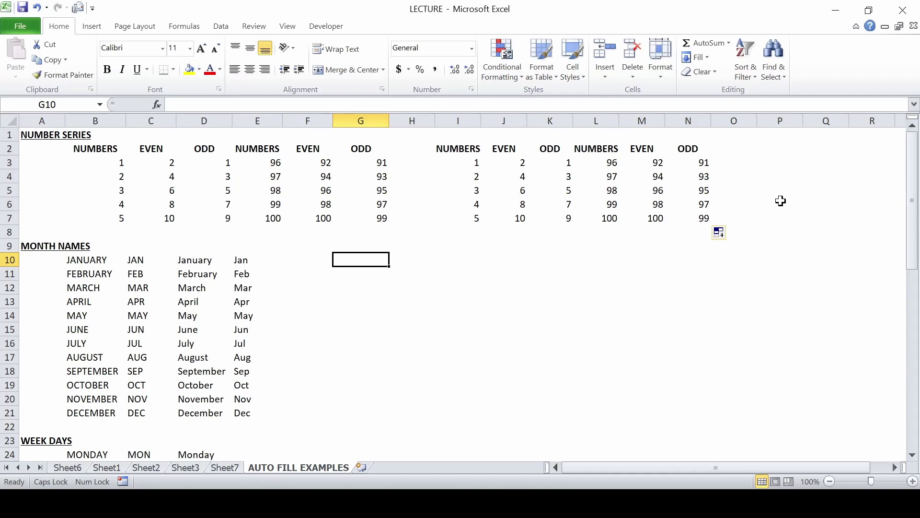
key(Left)
key(Left)
key(Left)
key(Left)
key(Left)
Copy JANUARY into G10 and fill it down to DECEMBER in G21.
key(ctrl+c)
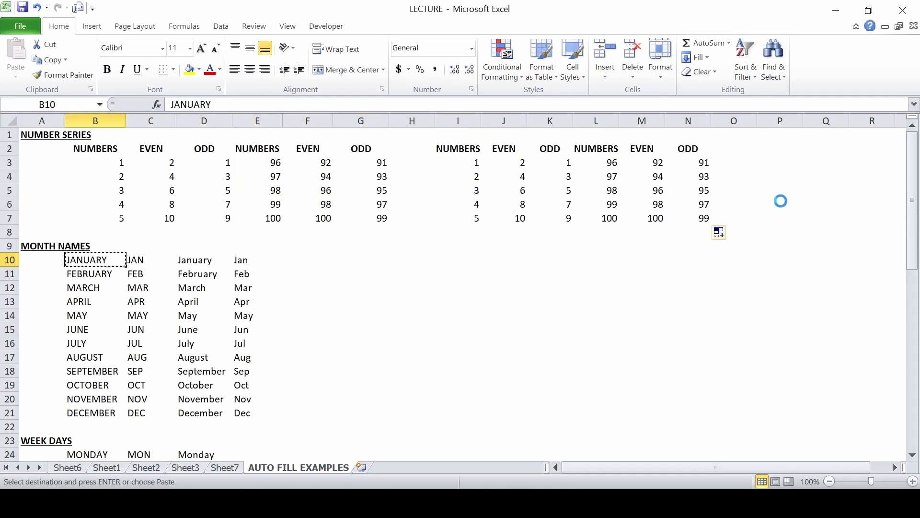
key(Right)
key(Right)
key(Right)
key(Right)
key(Right)
key(Return)
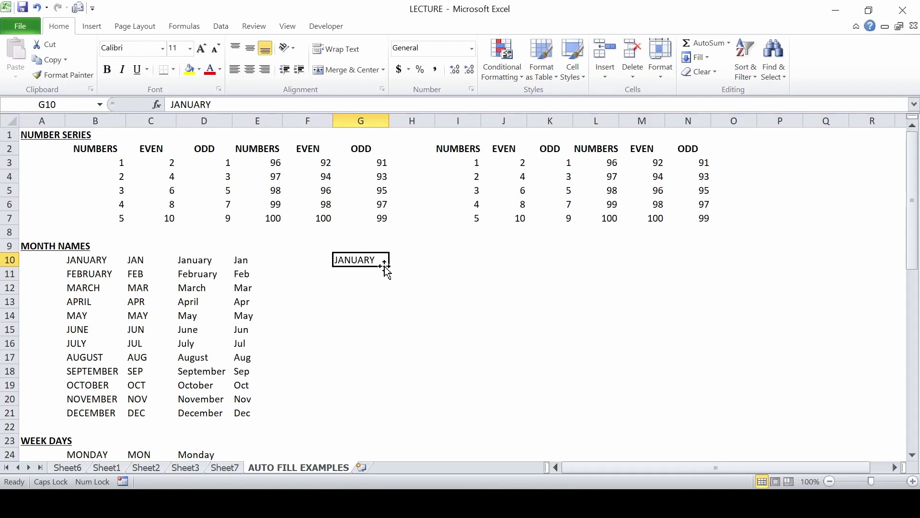
drag(389, 267, 377, 416)
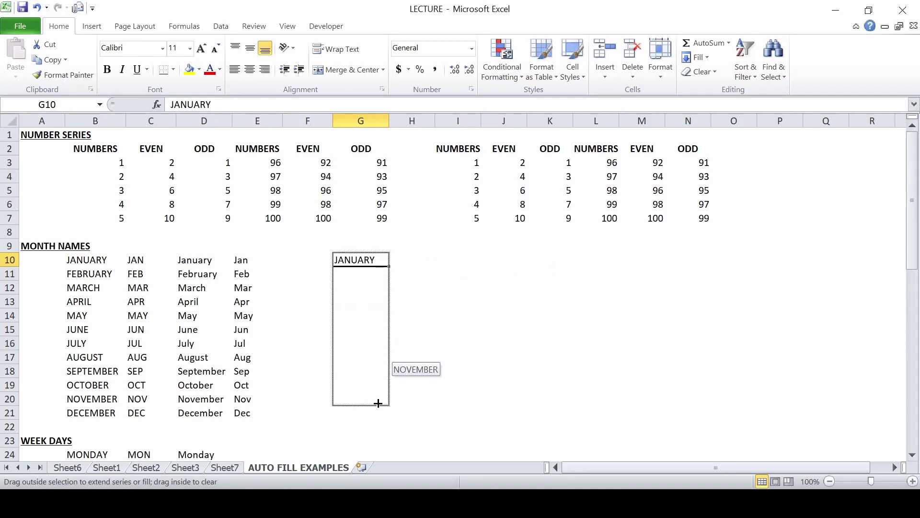
drag(377, 416, 377, 416)
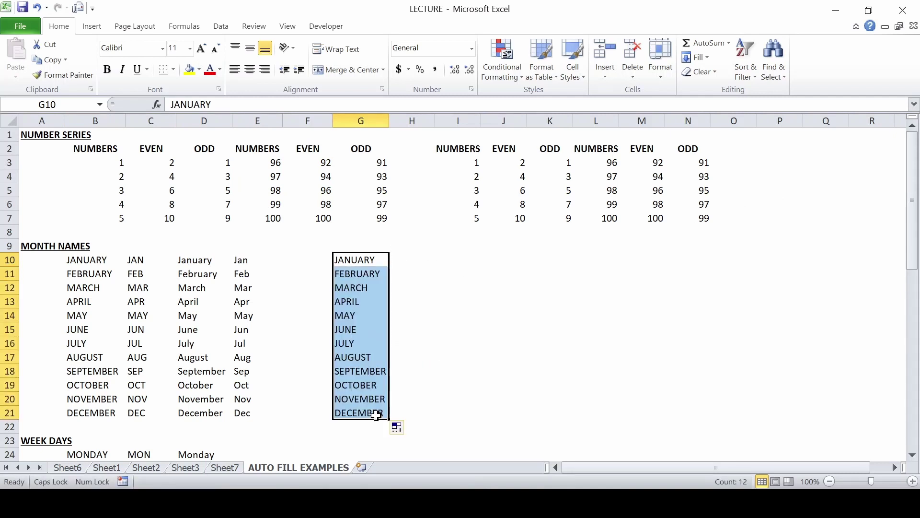
Copy JAN into H10 and fill it down to DEC in H21.
click(431, 257)
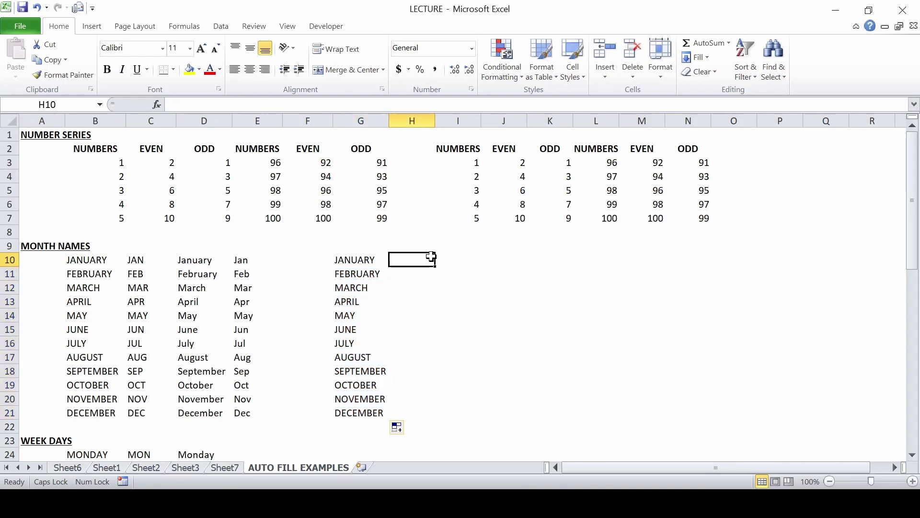
key(Left)
key(Left)
key(Left)
key(Left)
key(Left)
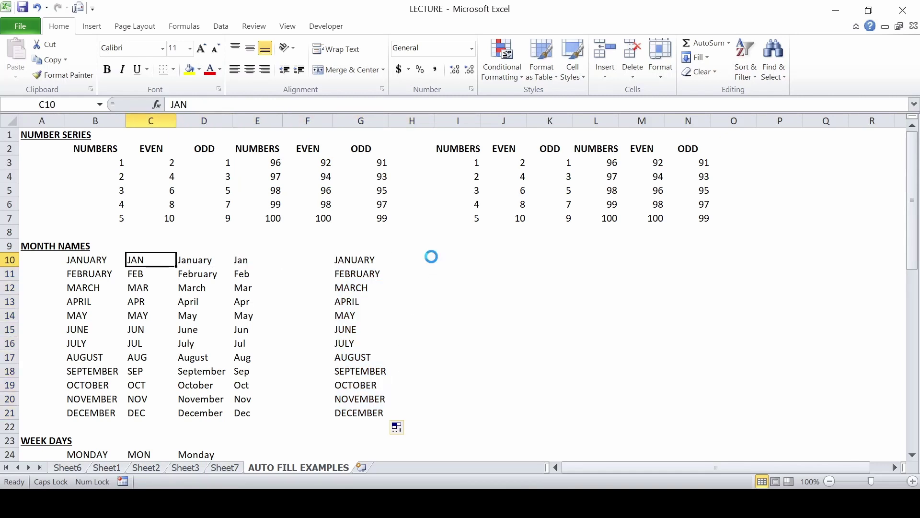
key(ctrl+c)
key(Right)
key(Right)
key(Right)
key(Right)
key(Right)
key(Return)
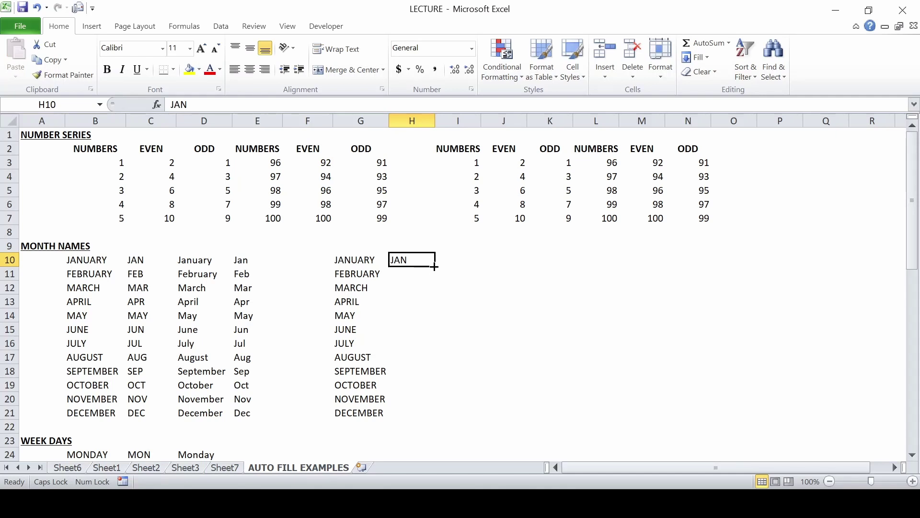
drag(435, 267, 435, 420)
click(460, 259)
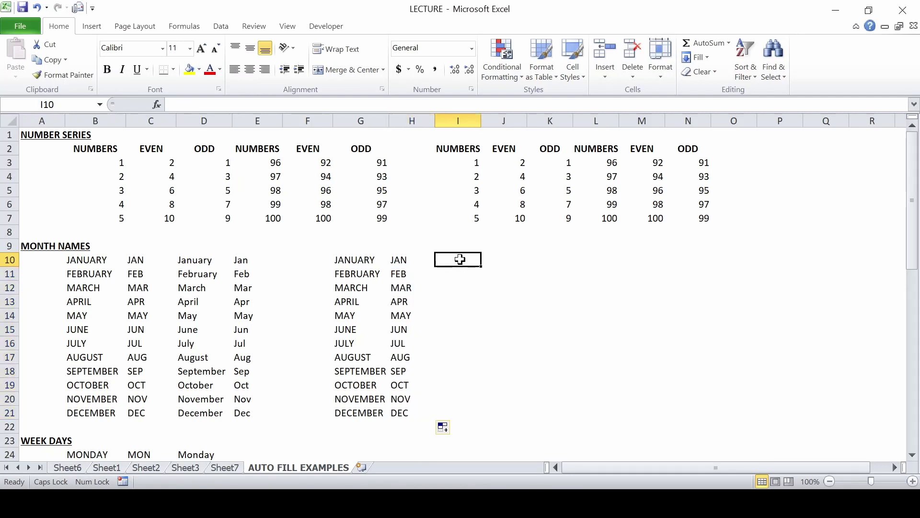
Enter Jan in I10 and fill it down to I21 so it runs Jan through Dec.
text(J)
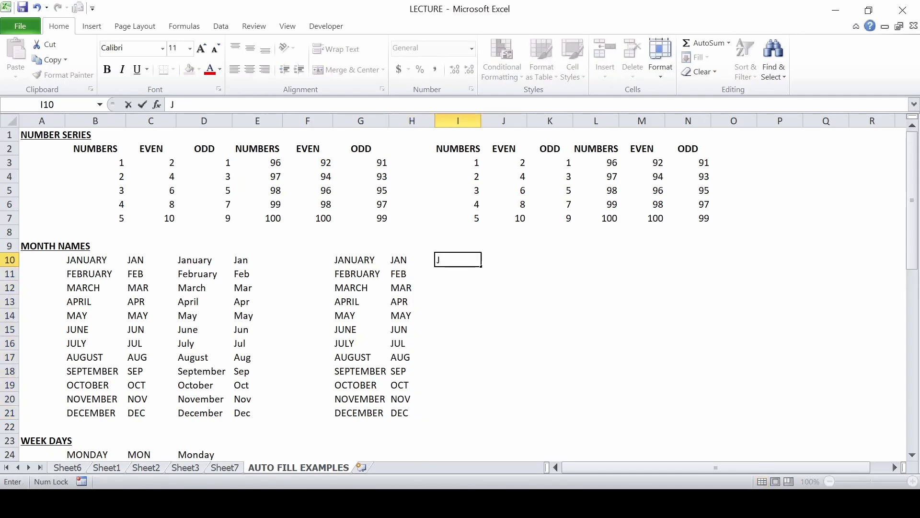
text(an)
key(Return)
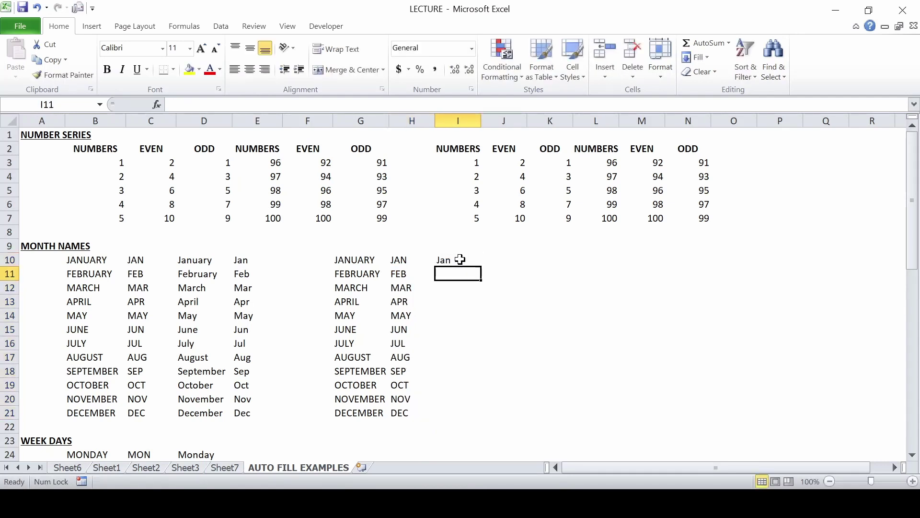
key(Up)
key(Left)
key(ctrl+Down)
key(Right)
key(ctrl+shift+Up)
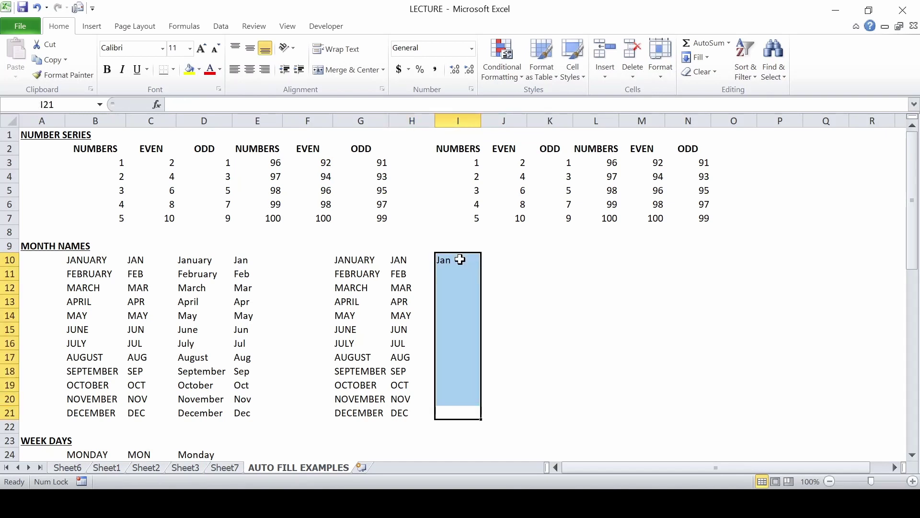
key(Left)
key(Right)
key(ctrl+Up)
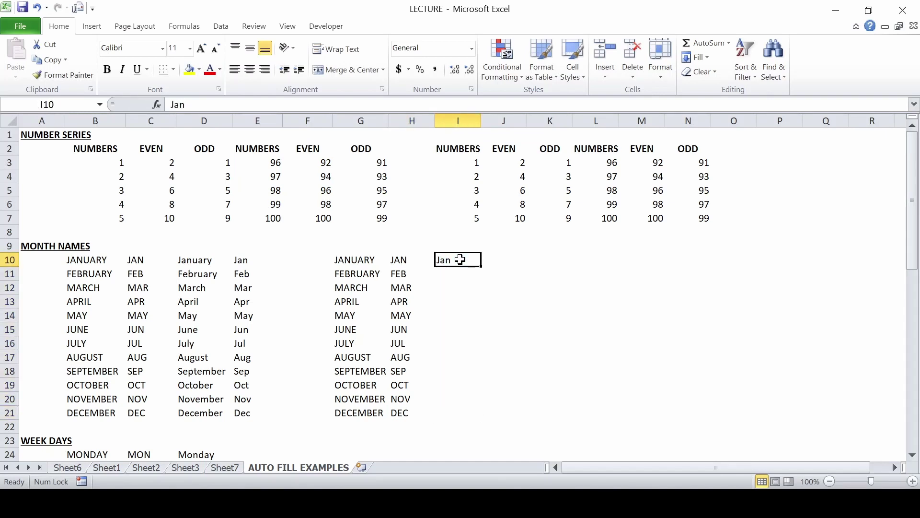
drag(480, 266, 475, 415)
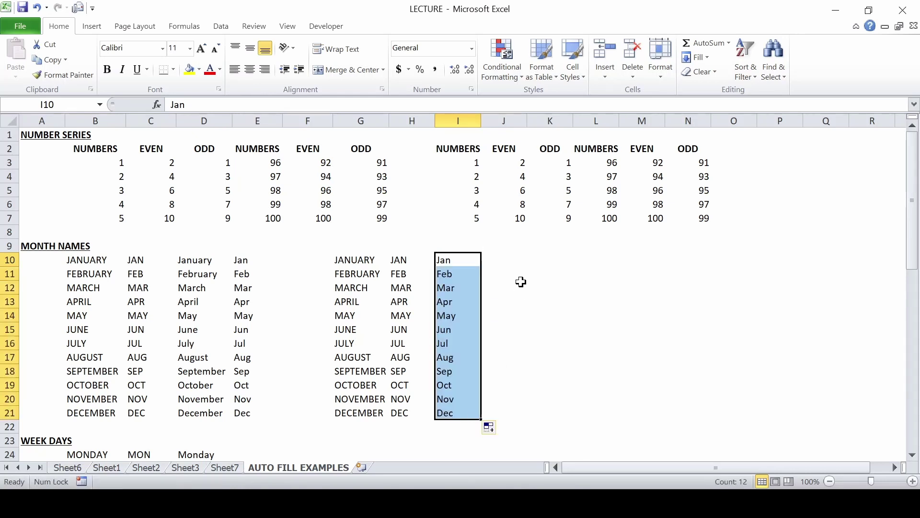
click(503, 259)
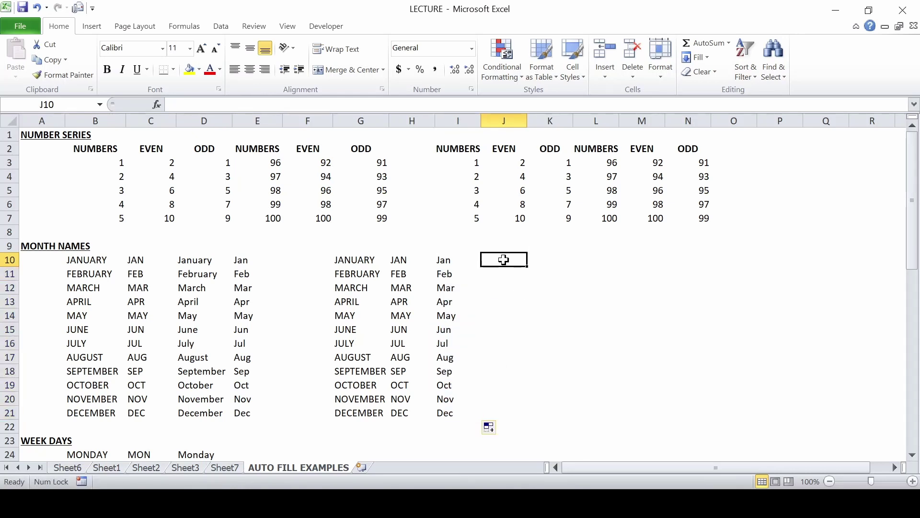
key(Left)
Copy January from D10 into J10 and fill it down to J21 as January–December.
key(Left)
key(Left)
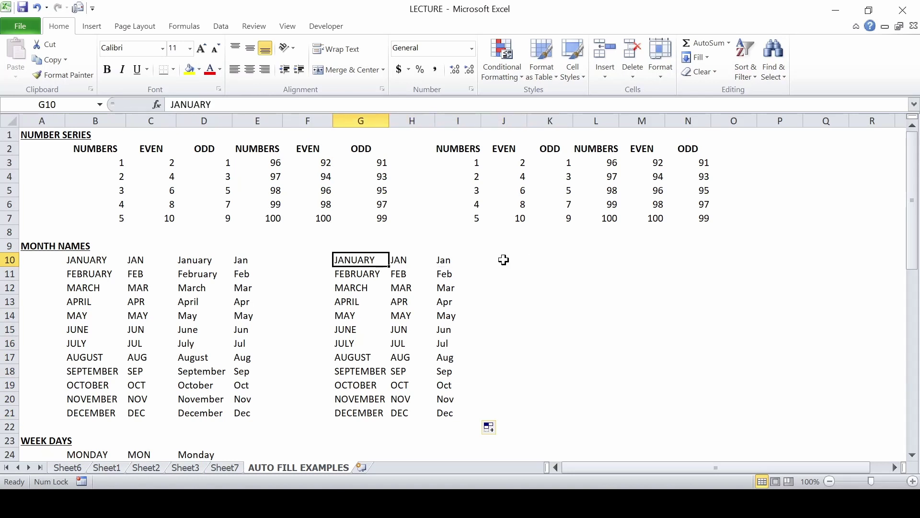
key(Left)
key(Left)
key(Left)
key(ctrl+c)
key(Right)
key(Right)
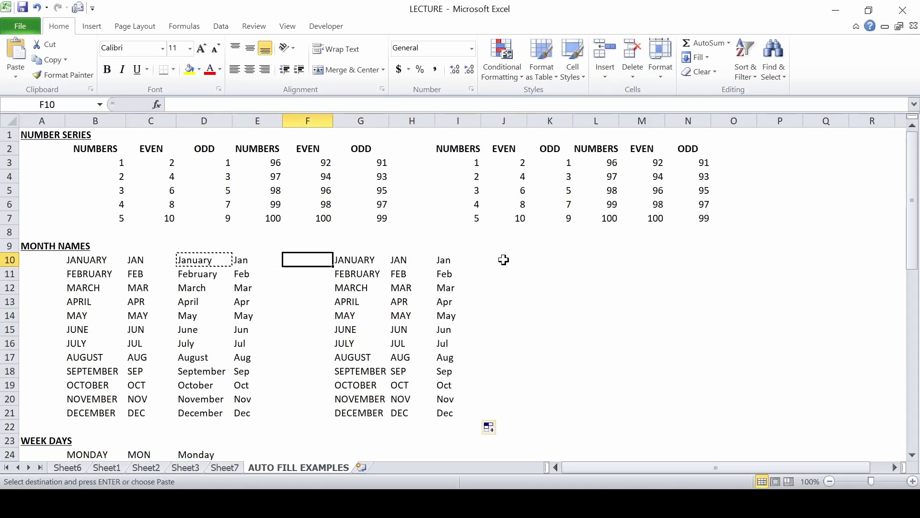
key(Right)
key(Right)
key(Right)
key(Right)
key(ctrl+v)
key(Escape)
key(Left)
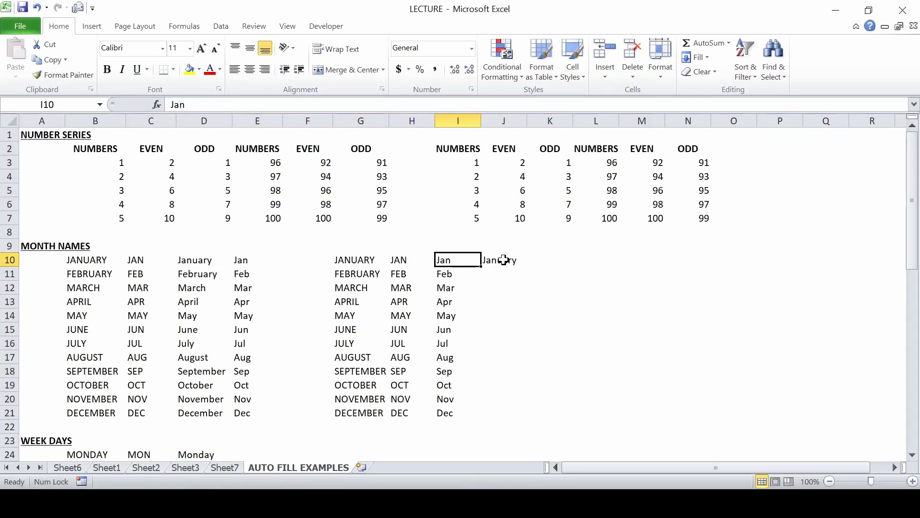
click(503, 260)
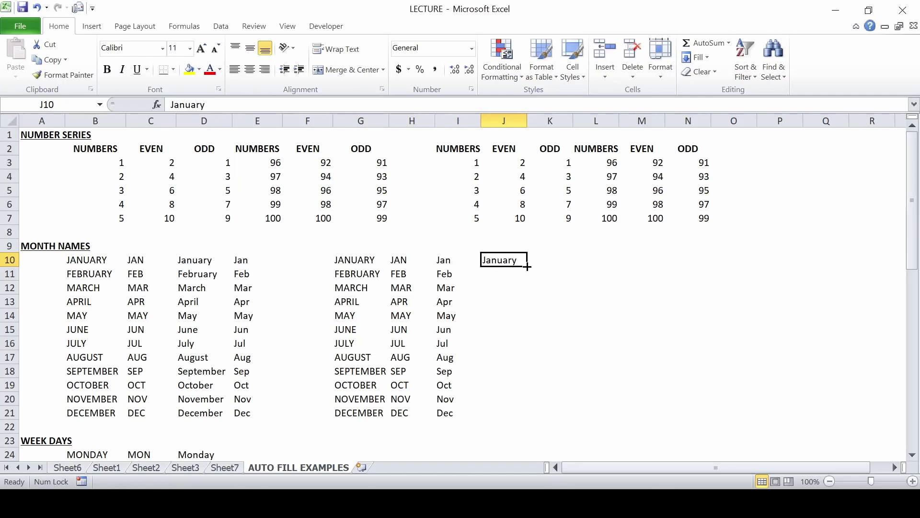
drag(526, 266, 525, 416)
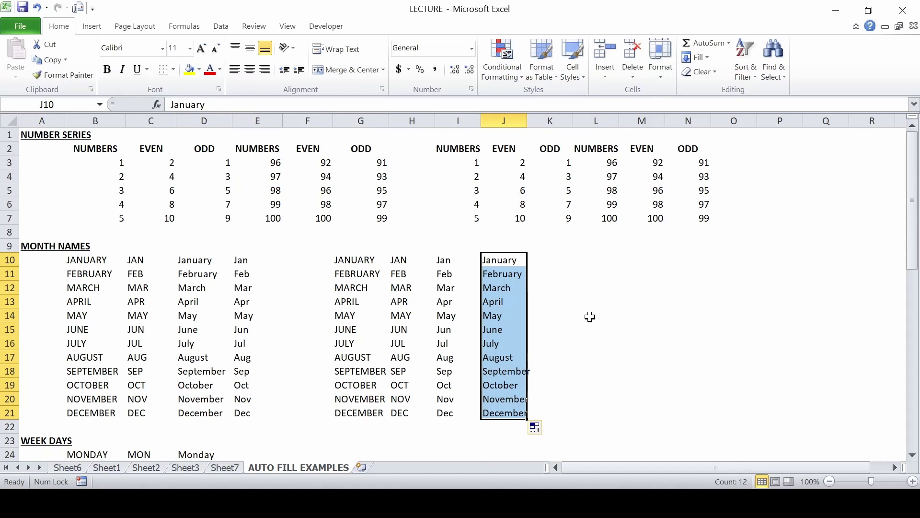
key(shift+BackSpace)
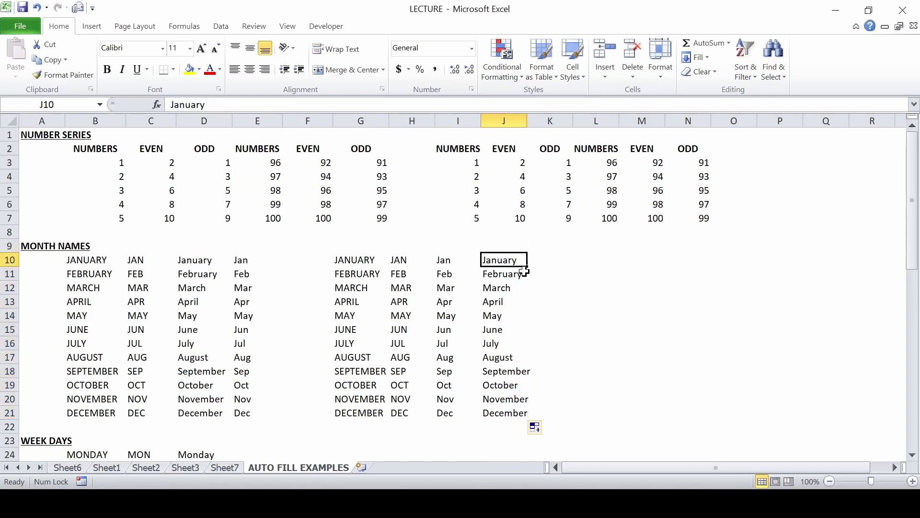
Extend January rightward along row 10 from J10 to June in O10.
drag(527, 266, 809, 257)
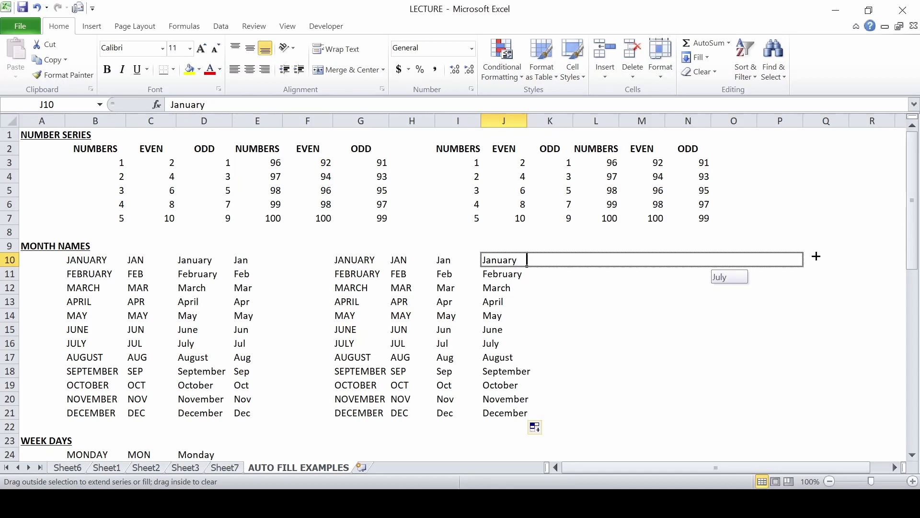
drag(809, 257, 762, 251)
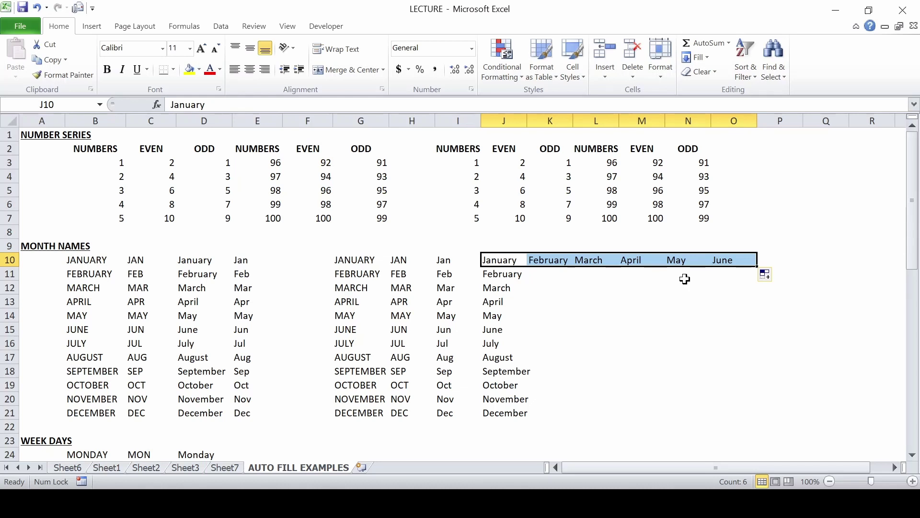
key(shift+BackSpace)
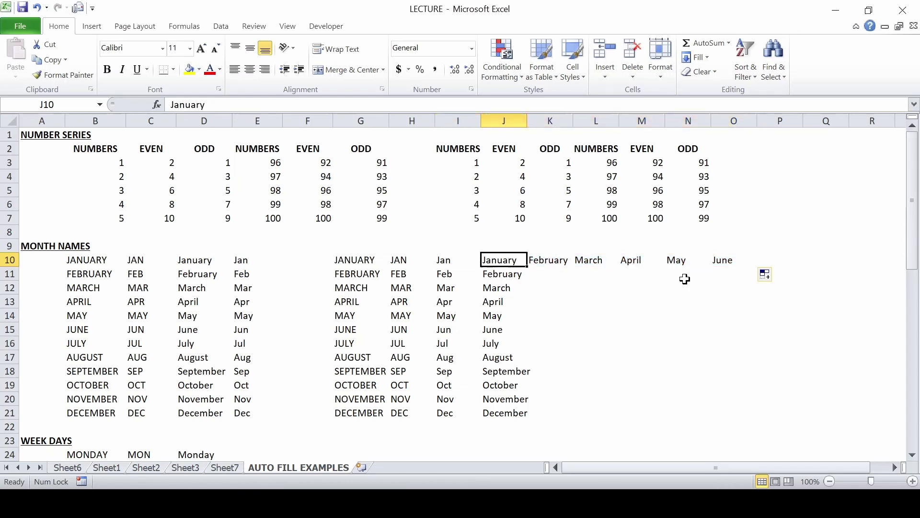
Clear J10:N10, then fill backwards from June in O10 to January in J10.
key(shift+Right)
key(shift+Right)
key(shift+Right)
key(Delete)
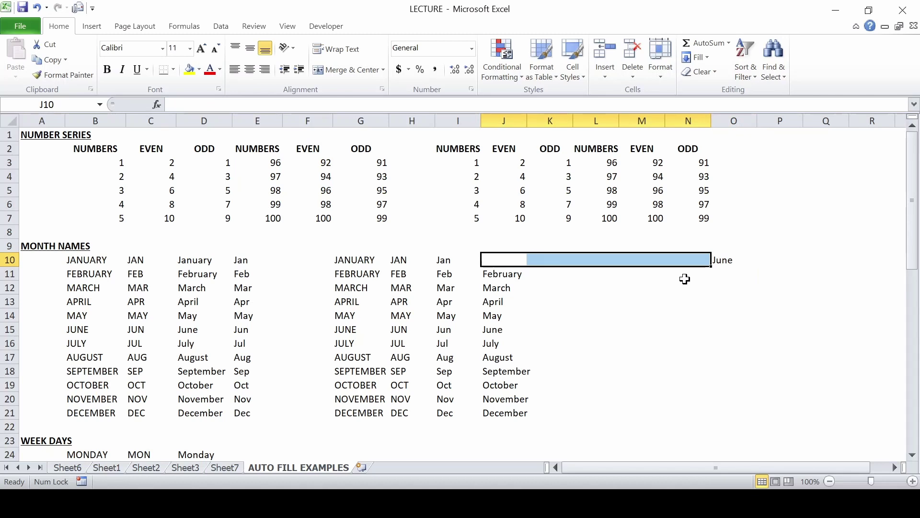
key(ctrl+Right)
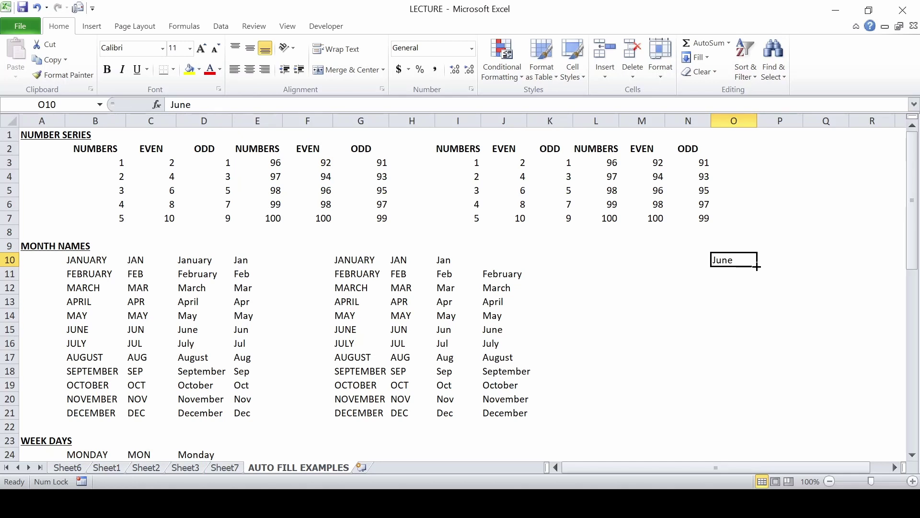
drag(757, 267, 477, 267)
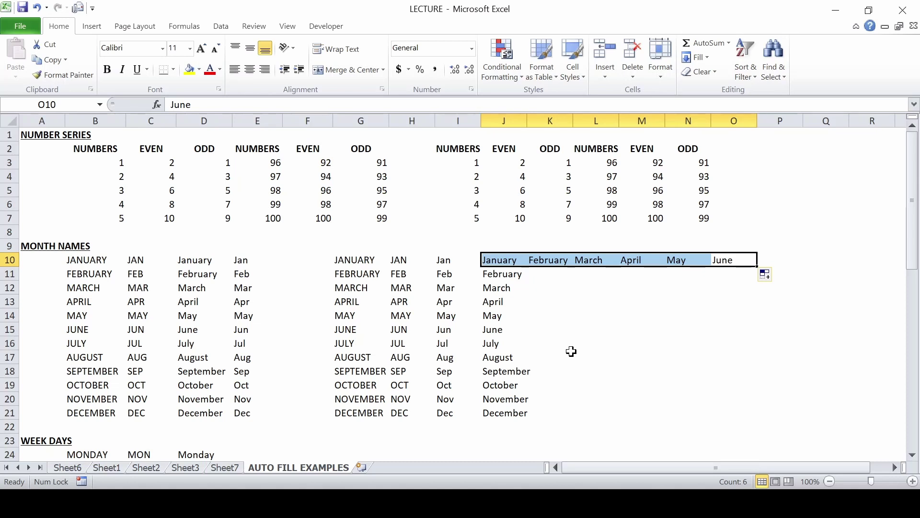
key(Down)
key(Down)
key(Down)
key(Down)
key(Down)
key(Down)
key(Down)
Copy the MONDAY / MON / Monday row from B24:D24 into F24:H24.
key(Left)
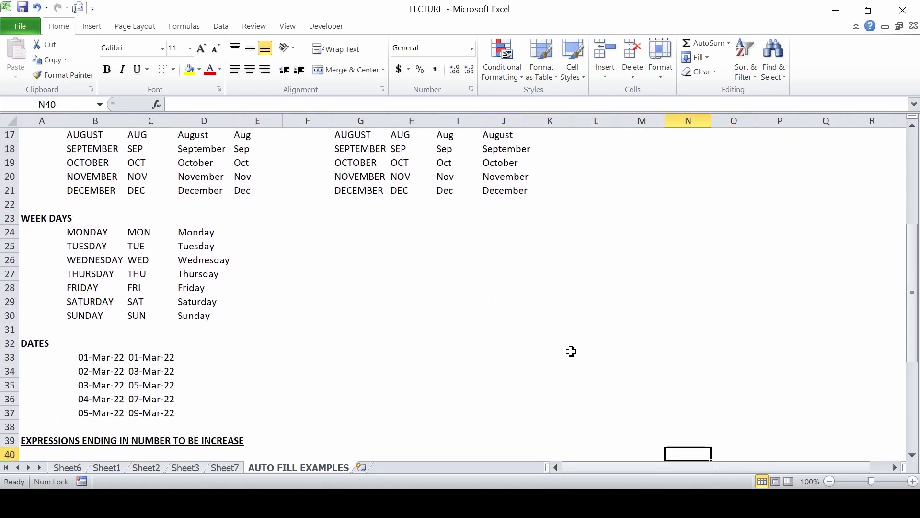
key(Left)
key(Left)
key(Left)
key(Up)
key(Up)
key(Up)
key(Up)
key(Left)
key(Up)
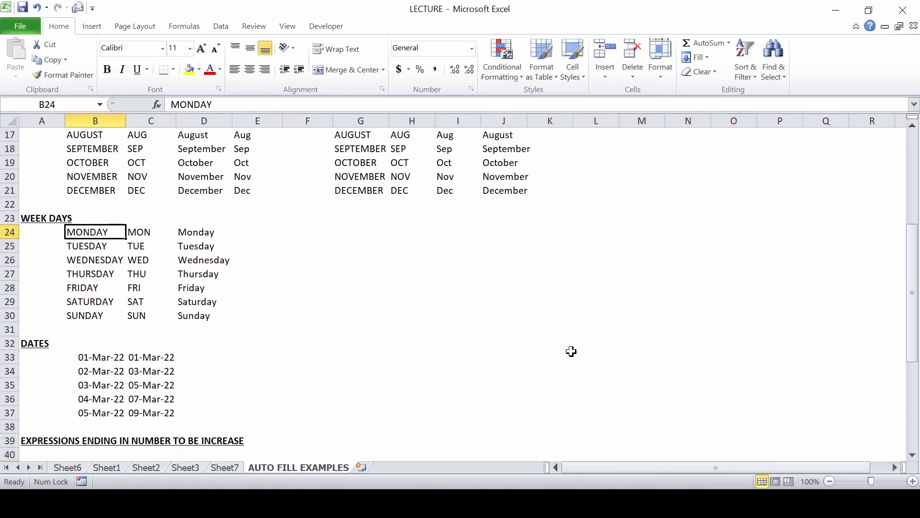
key(shift+Right)
key(shift+Right)
key(ctrl+c)
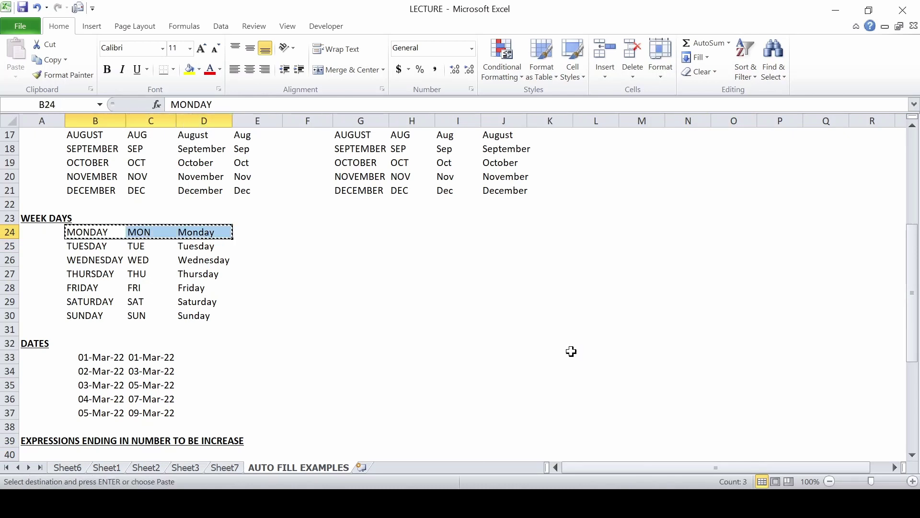
key(Right)
key(Right)
key(Return)
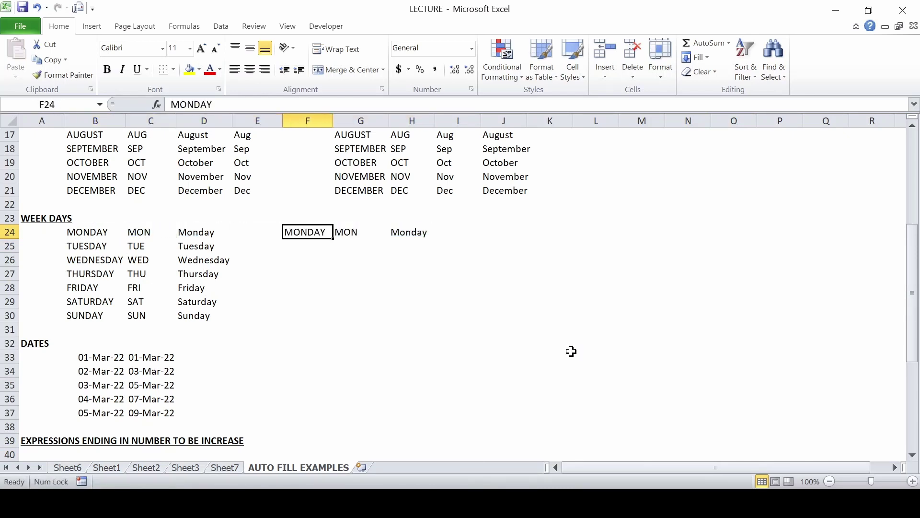
Fill F24, G24 and H24 down to row 30, giving MONDAY–SUNDAY, MON–SUN and Monday–Sunday.
drag(332, 239, 333, 324)
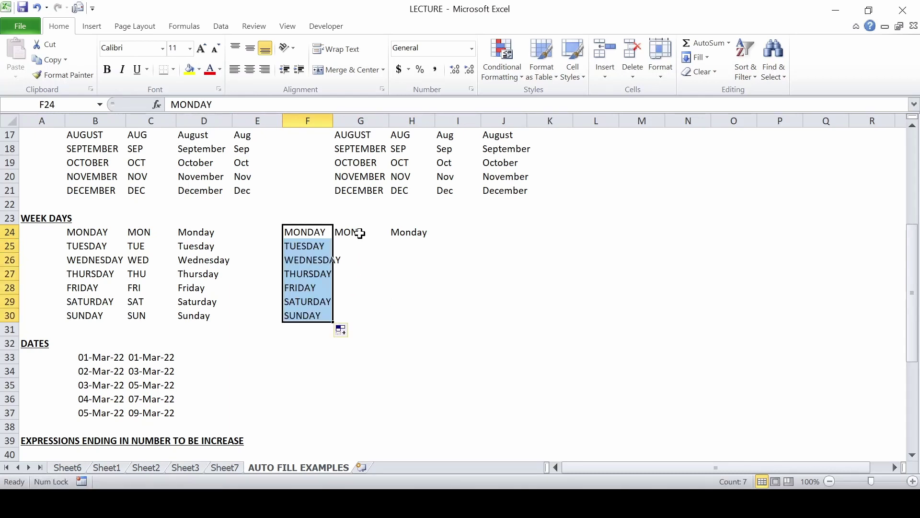
click(355, 232)
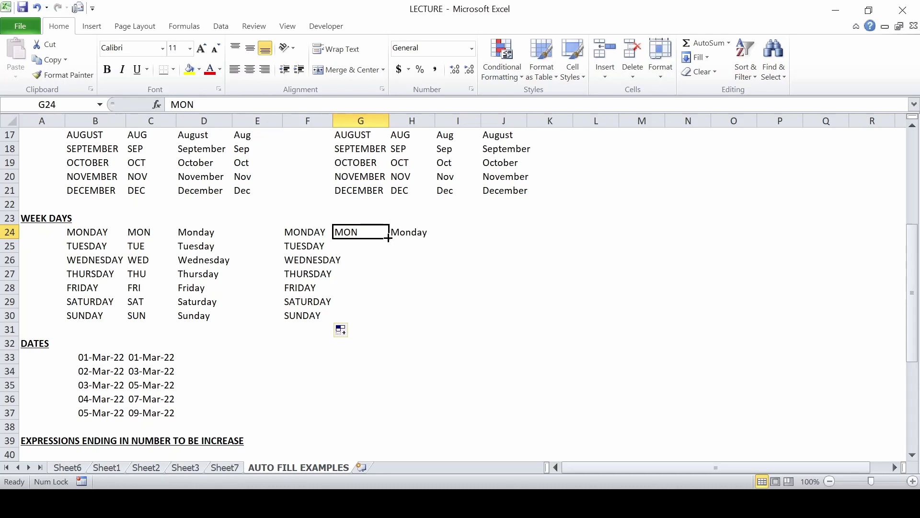
drag(389, 238, 382, 322)
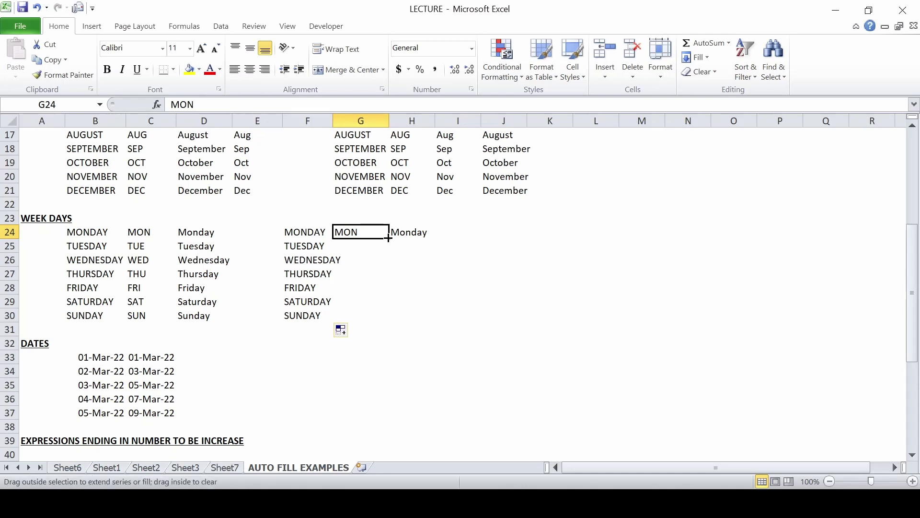
click(412, 233)
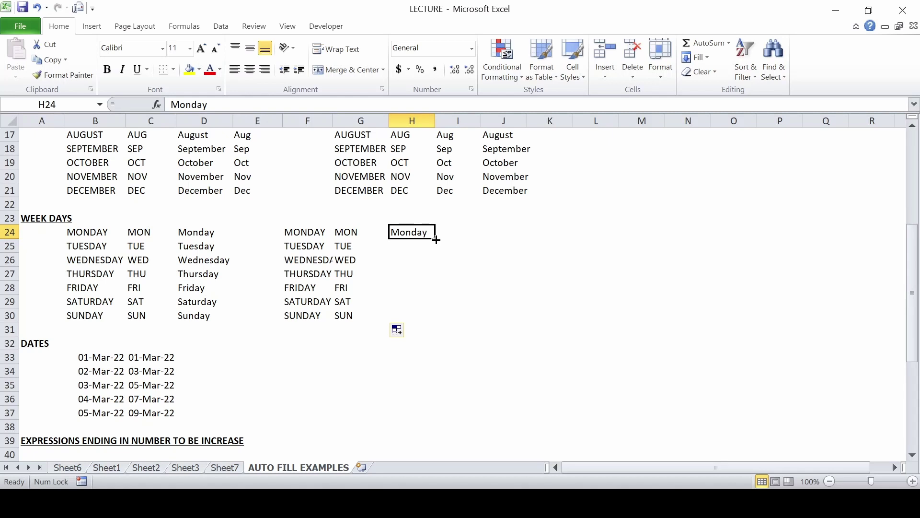
drag(435, 239, 435, 320)
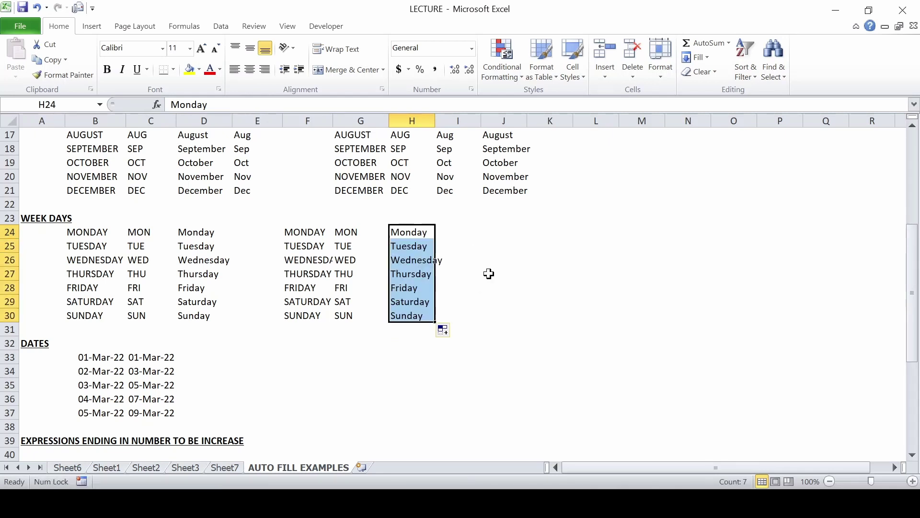
key(Down)
key(Down)
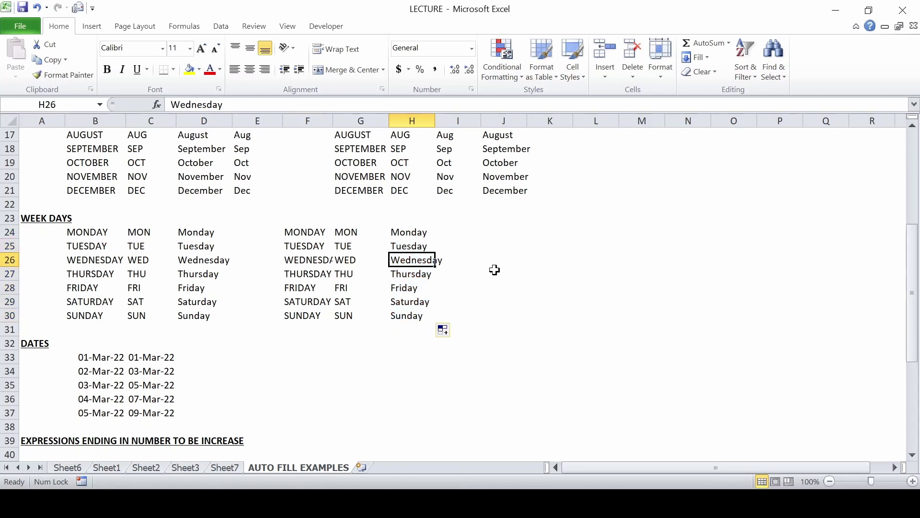
key(Down)
key(Down)
key(Down)
key(Down)
key(Down)
key(Down)
key(Left)
key(Left)
key(Left)
key(Left)
key(Left)
Copy the first dates row into F33 and fill column F daily to 05-Mar-22.
key(Up)
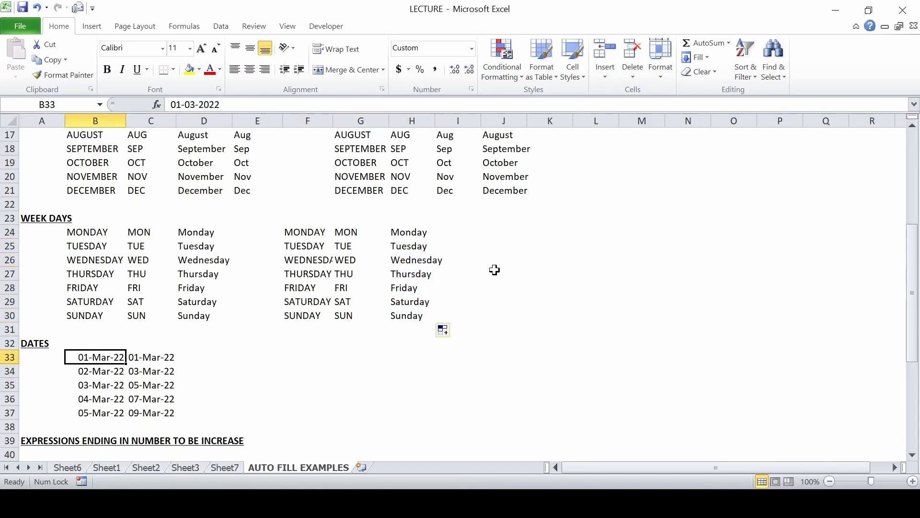
key(shift+Right)
key(ctrl+c)
key(Right)
key(Right)
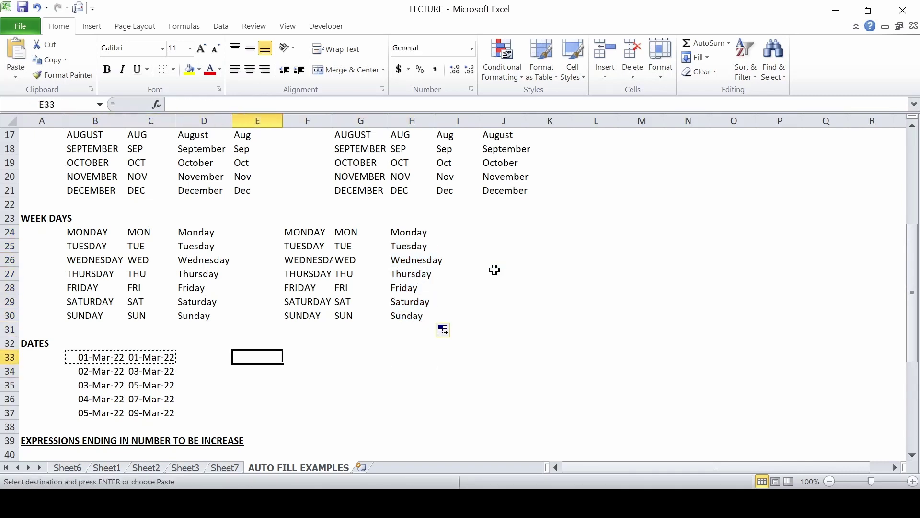
key(Right)
key(Return)
key(Left)
key(Right)
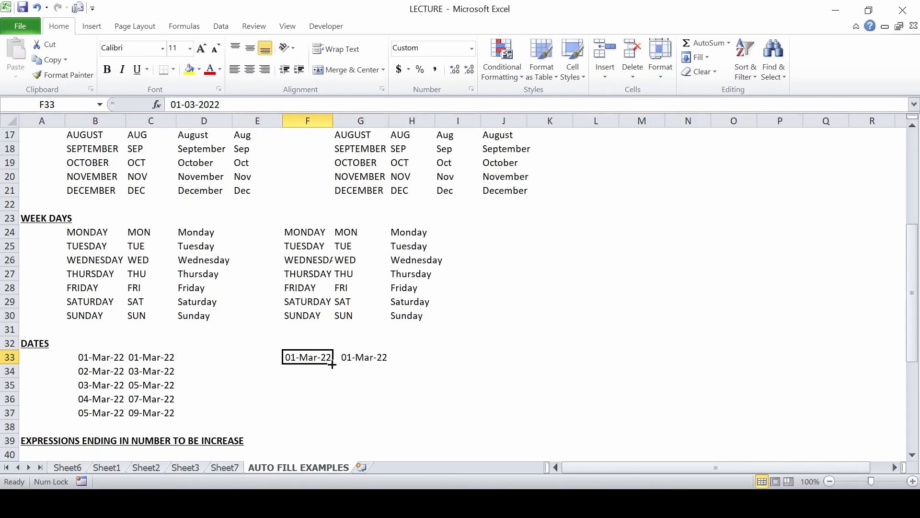
drag(332, 364, 331, 416)
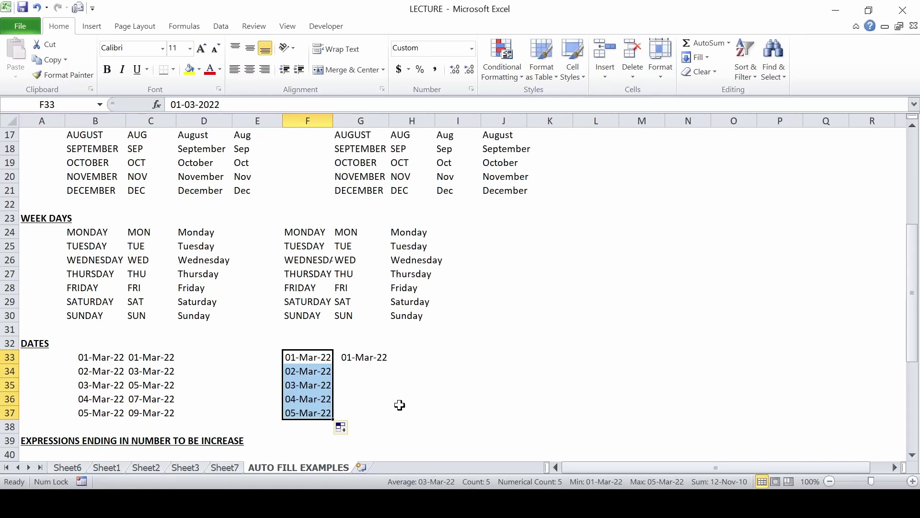
key(Down)
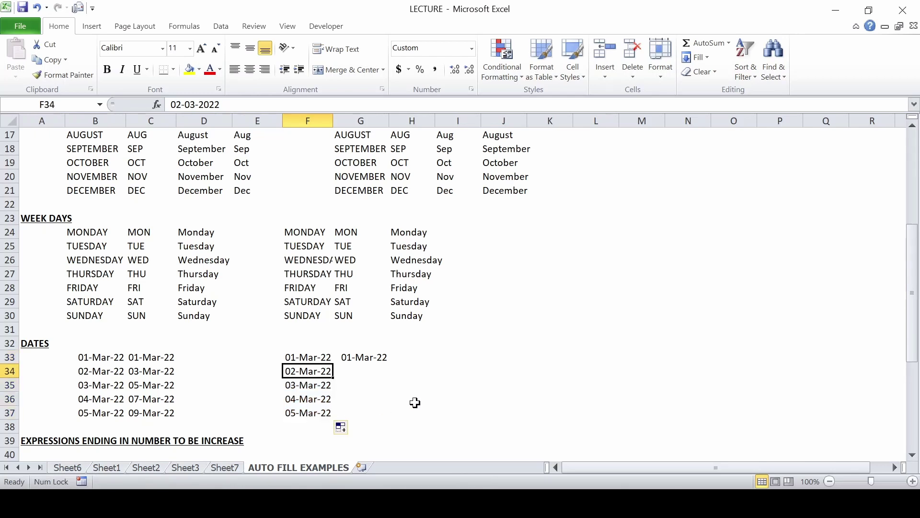
key(Down)
key(Down)
key(Down)
key(Up)
key(Up)
key(Up)
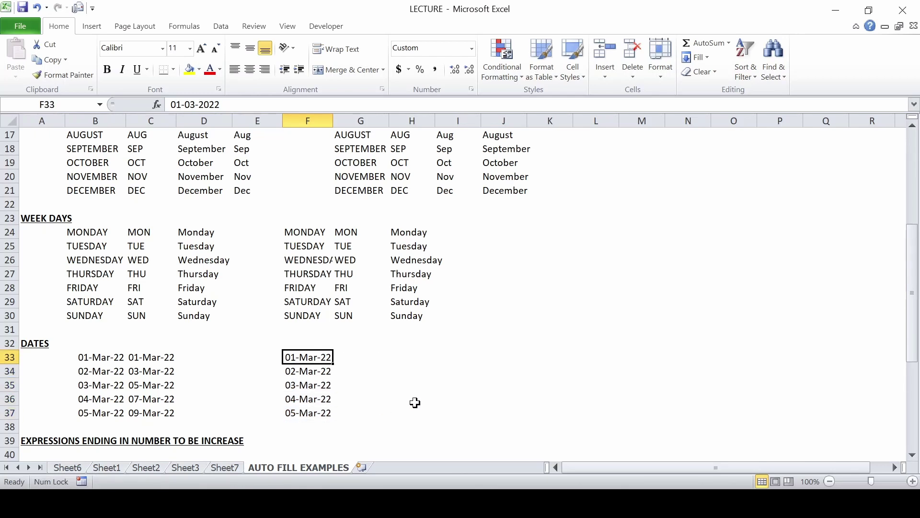
Put 01-Mar-22 in G33 and 3mar (03-Mar-22) in G34, selecting both.
key(Left)
key(Left)
key(Left)
key(ctrl+c)
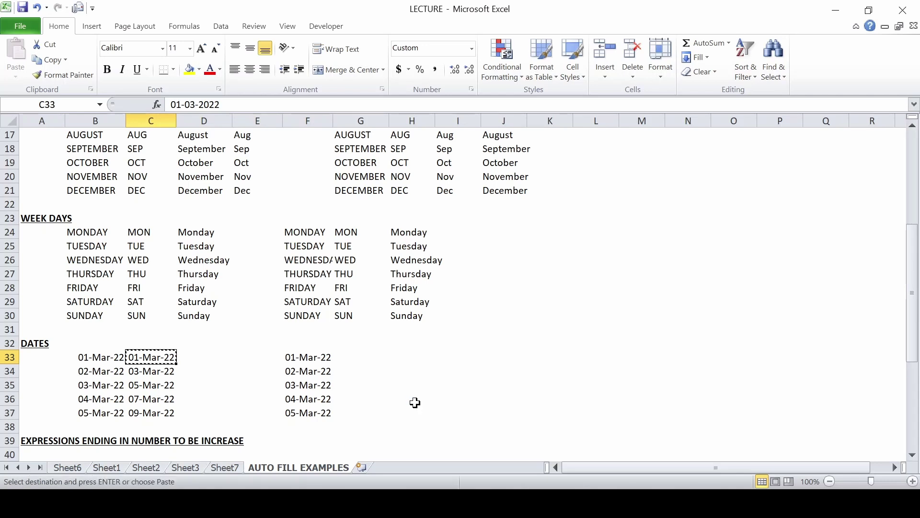
key(Right)
key(Right)
key(Right)
key(Right)
key(ctrl+v)
key(Return)
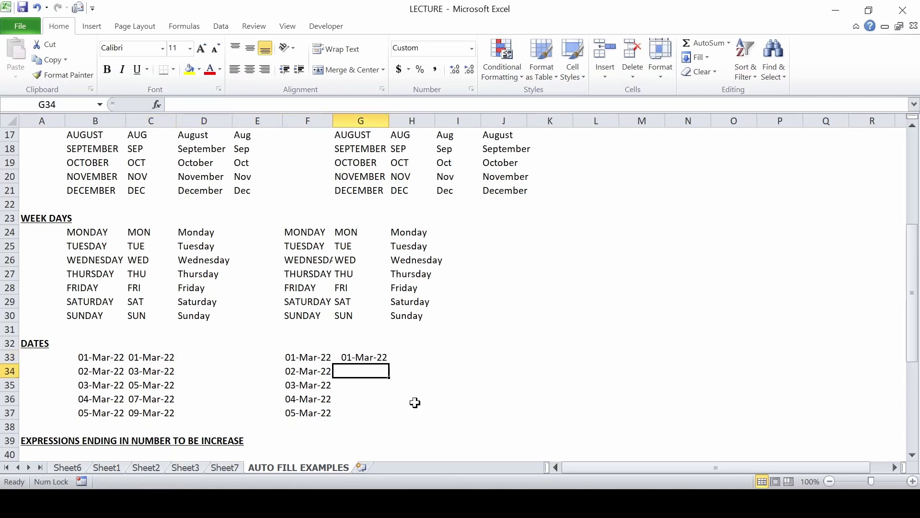
key(Up)
key(Down)
text(3)
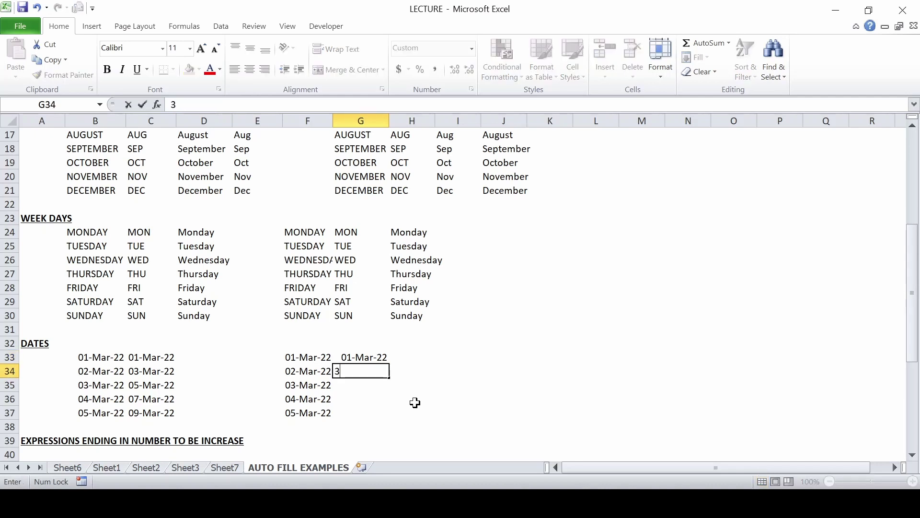
text(mar)
key(Return)
key(Up)
key(shift+Up)
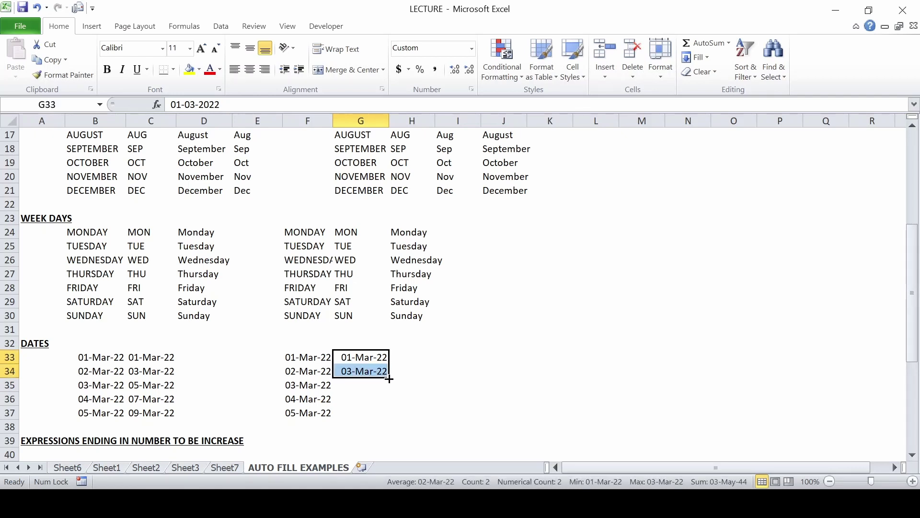
Fill the two-day date pattern down to G37, reaching 09-Mar-22.
drag(389, 378, 390, 420)
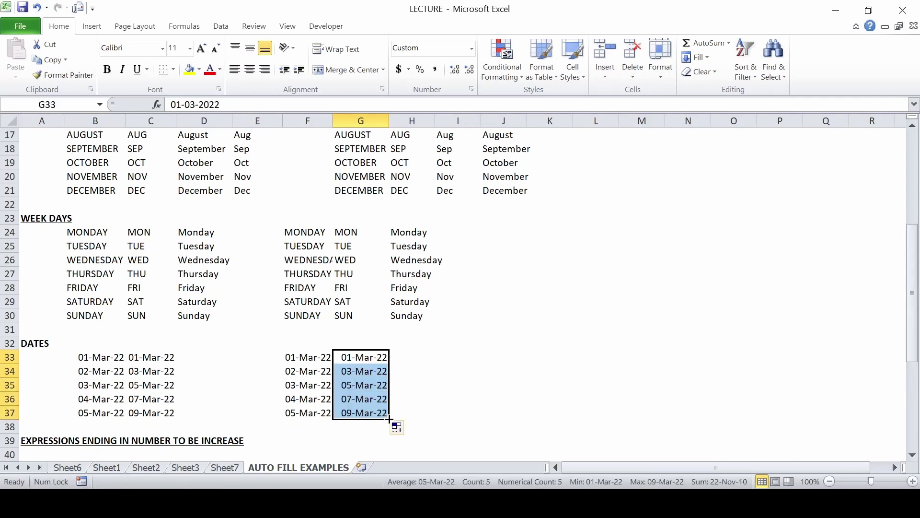
key(Up)
key(Down)
key(Down)
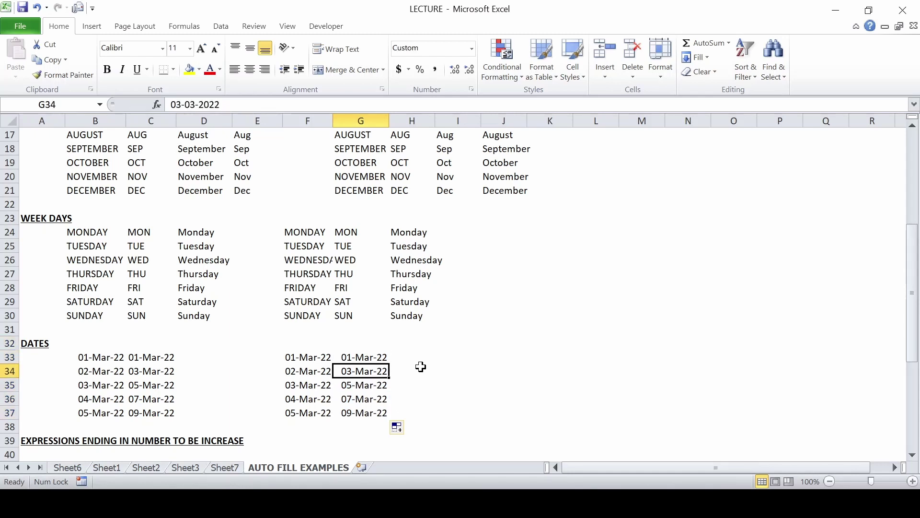
key(Down)
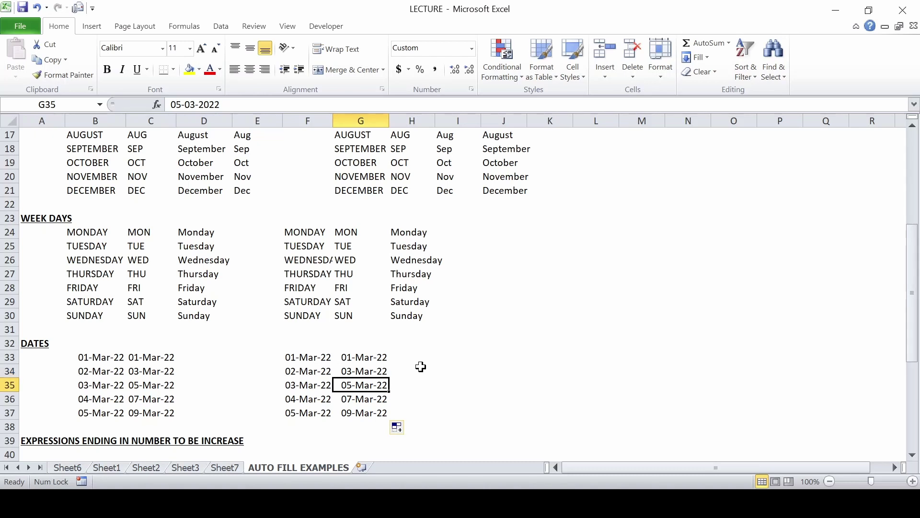
key(Down)
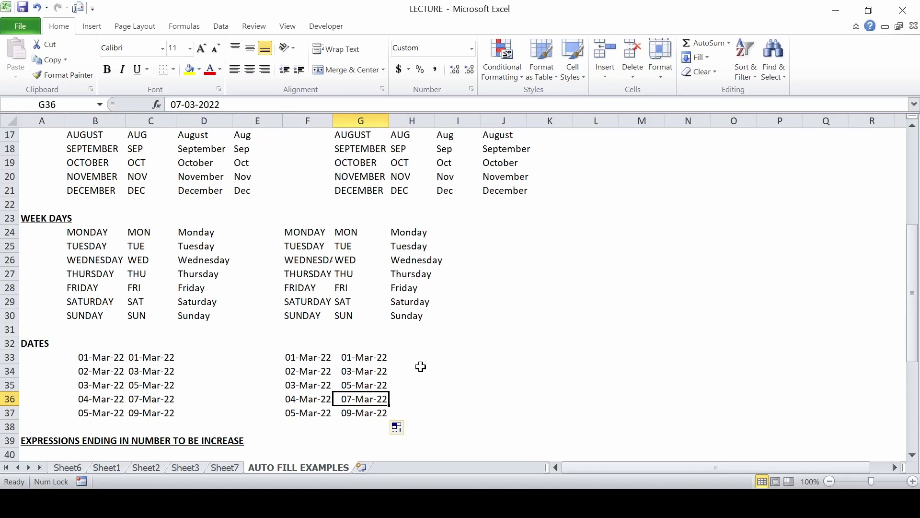
key(Down)
key(Up)
key(Up)
key(Up)
key(Up)
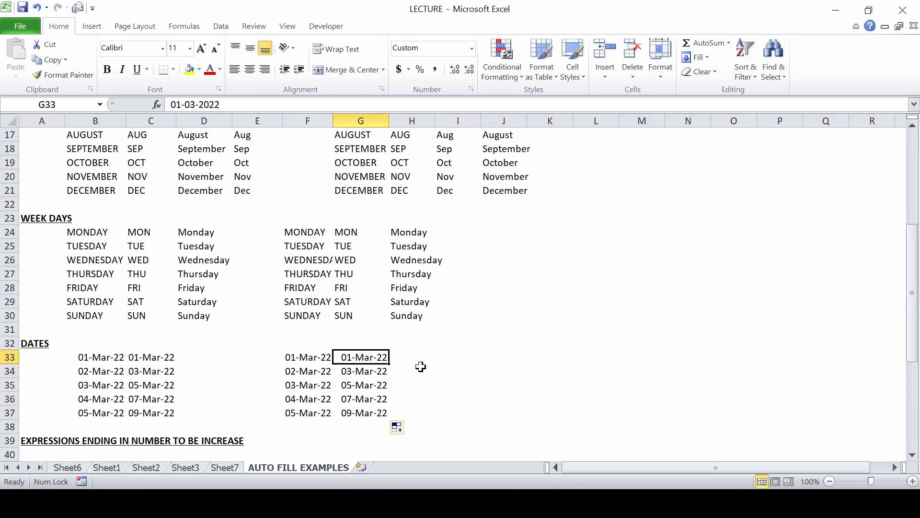
key(Down)
key(Down)
key(Down)
key(Down)
key(Up)
key(Up)
key(Up)
key(Up)
key(Up)
key(Down)
key(Down)
key(Down)
key(Down)
key(Down)
key(Down)
key(Down)
key(Down)
key(Down)
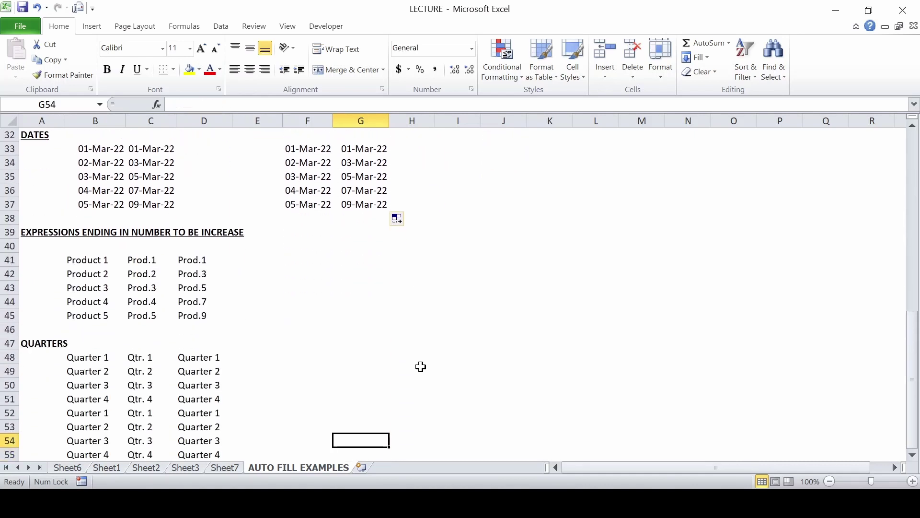
Copy the Product 1 row from B41 into F41:H41.
key(Up)
key(Up)
key(Up)
key(Up)
key(Up)
key(Up)
key(Left)
key(Left)
key(Left)
key(Left)
key(Left)
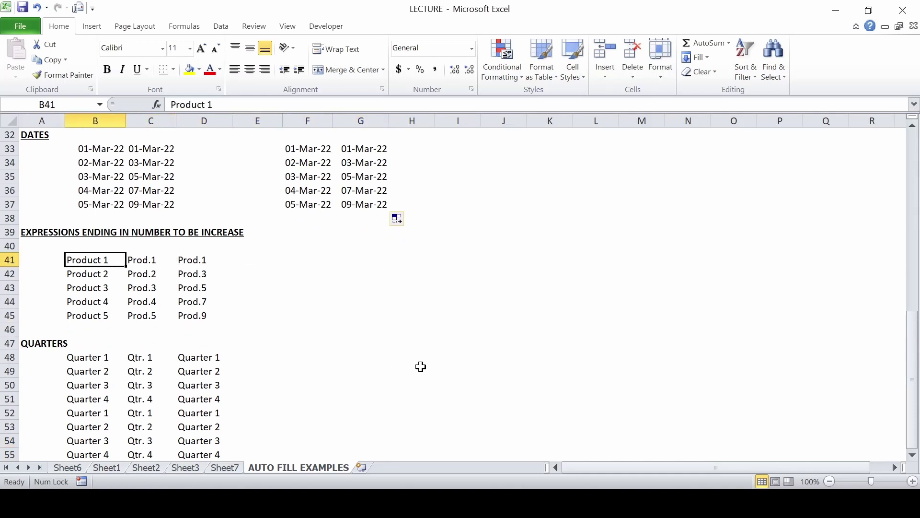
key(shift+Right)
key(shift+Right)
key(ctrl+c)
key(Right)
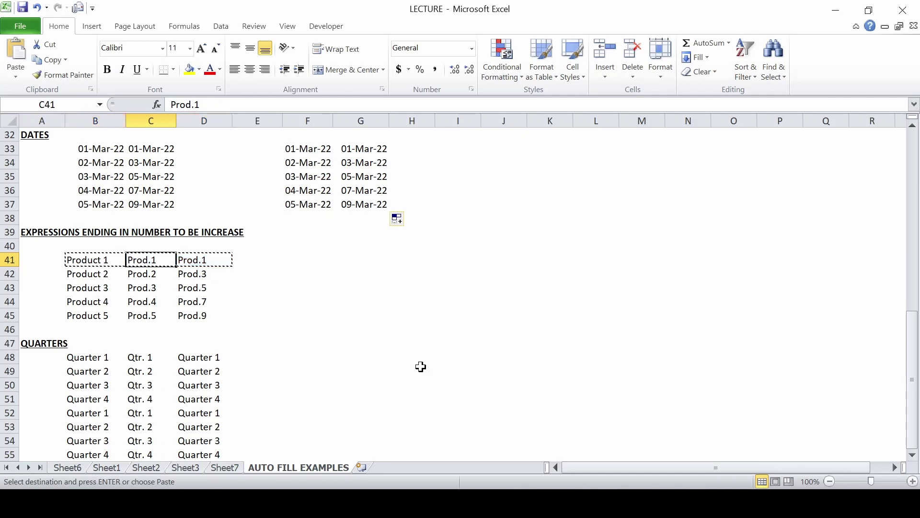
key(Right)
key(Right)
key(Right)
key(Return)
key(Left)
key(Right)
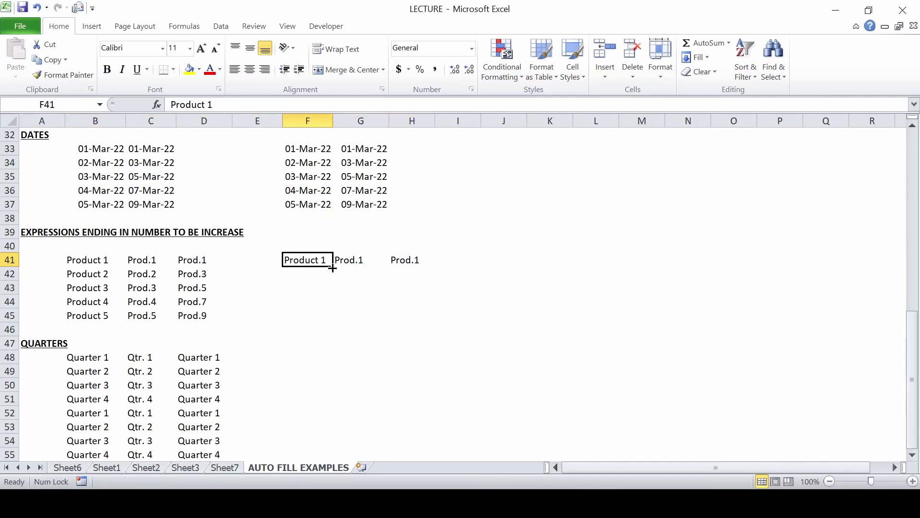
Fill column F to Product 5 and column G to Prod.5 down to row 45.
drag(333, 268, 333, 304)
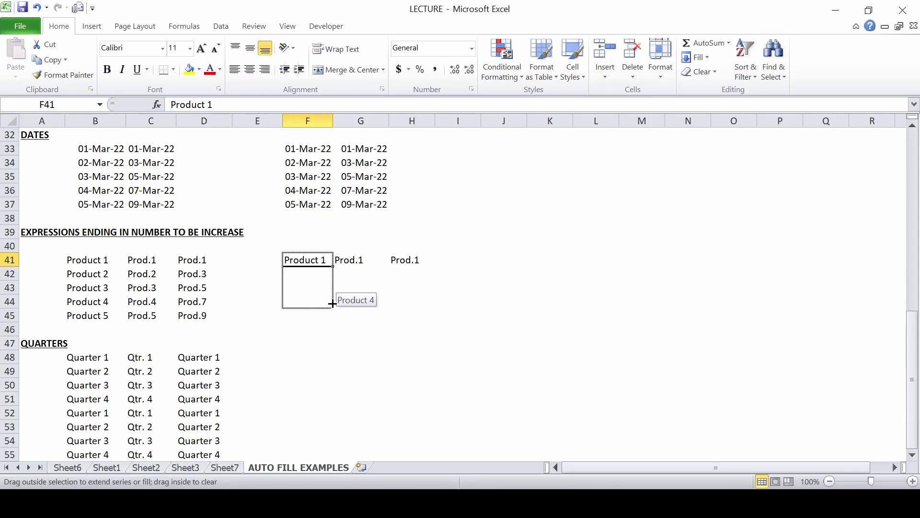
drag(333, 304, 333, 317)
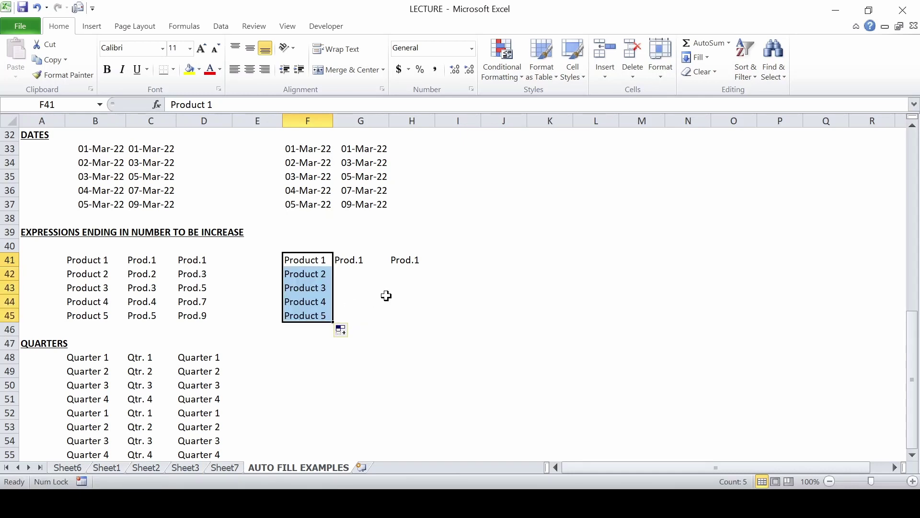
key(Right)
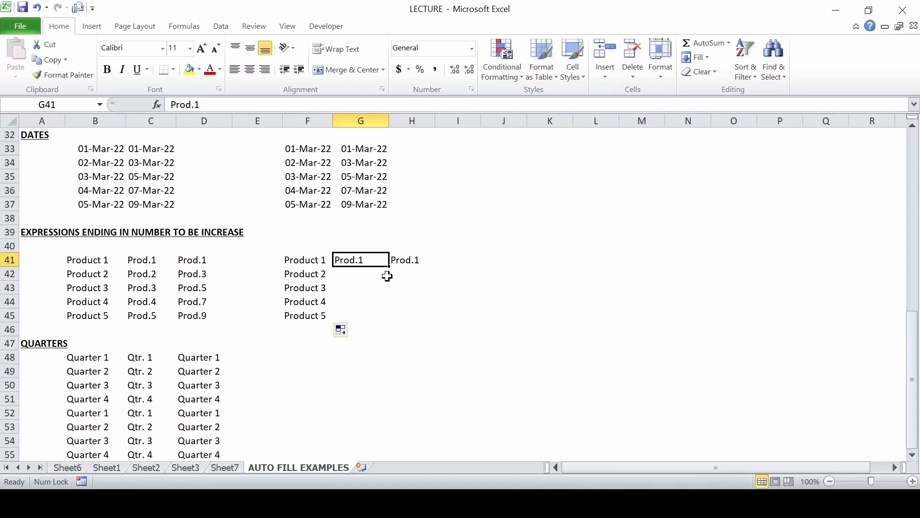
drag(388, 266, 385, 317)
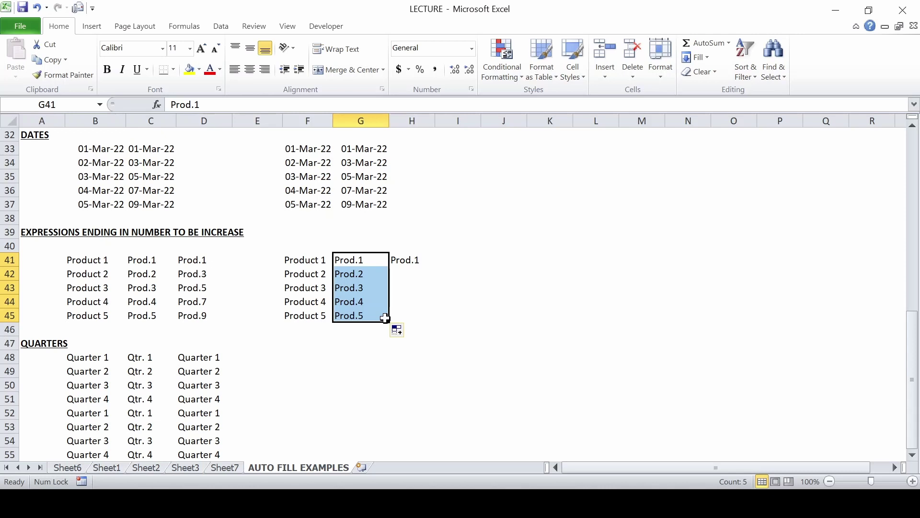
Enter Prod.3 in H42 and fill H41:H42 down to H45 as Prod.1, 3, 5, 7, 9.
click(406, 258)
key(Return)
click(406, 259)
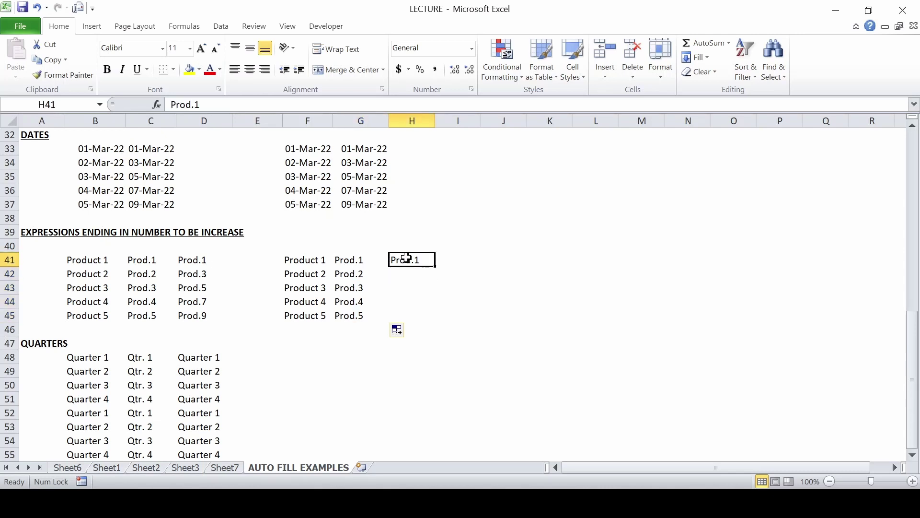
key(ctrl+c)
key(Down)
key(ctrl+v)
key(F2)
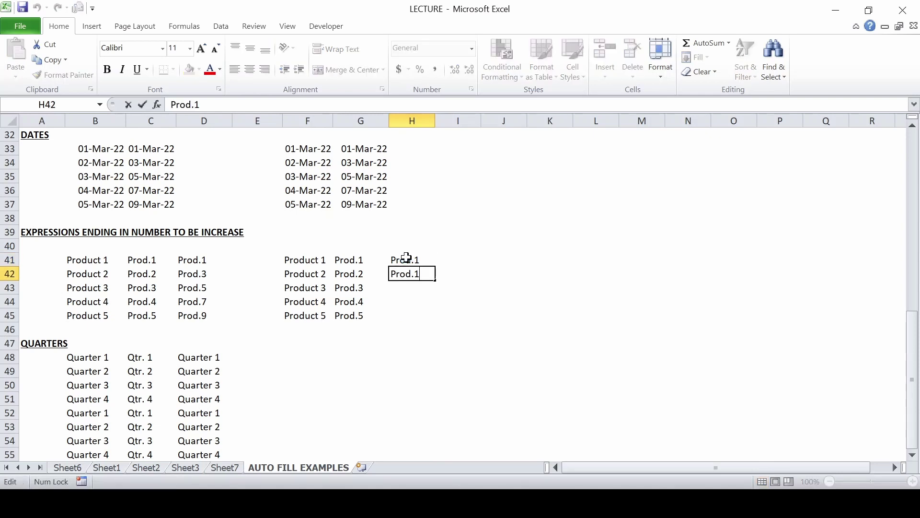
key(BackSpace)
text(3)
key(Return)
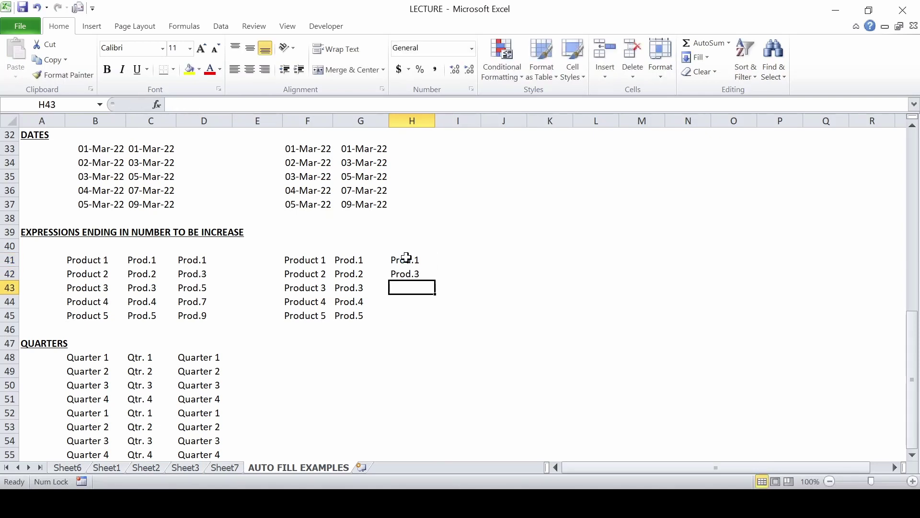
key(Up)
drag(406, 258, 437, 322)
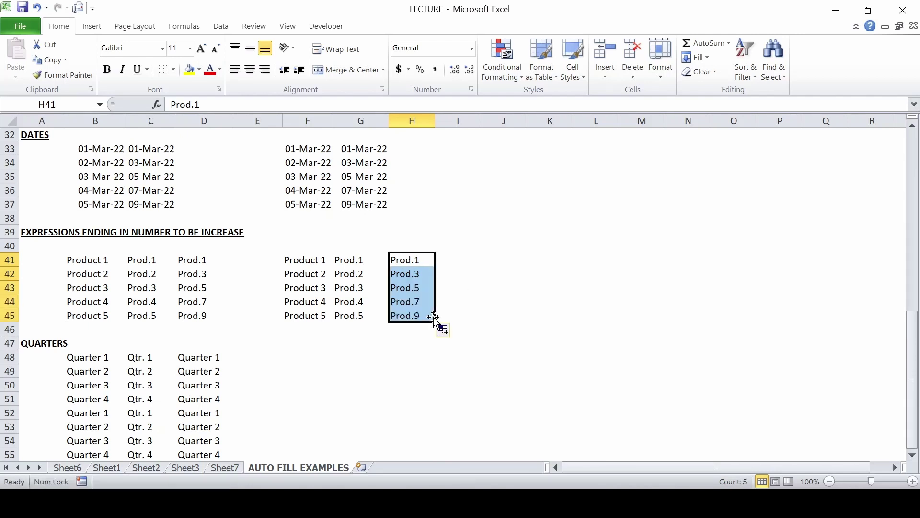
key(Left)
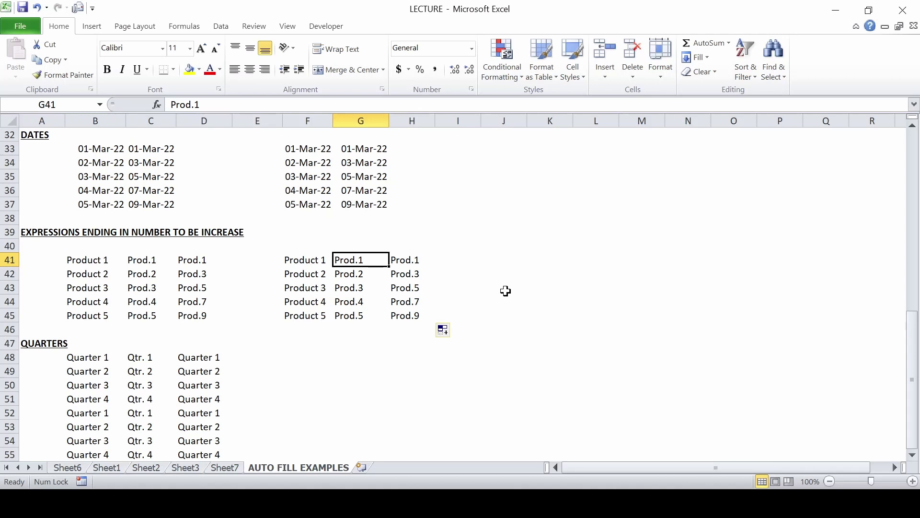
Copy the quarter labels in B48:D48 and paste them into F48:H48.
key(Down)
key(Down)
key(Down)
key(Down)
key(Left)
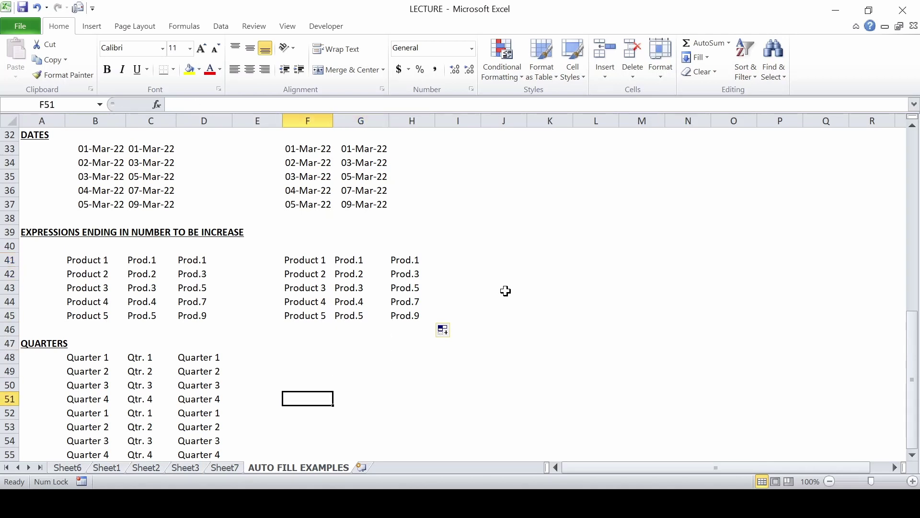
key(Left)
key(Left)
key(Left)
key(Up)
key(Up)
key(Up)
key(Right)
key(shift+Right)
key(shift+Right)
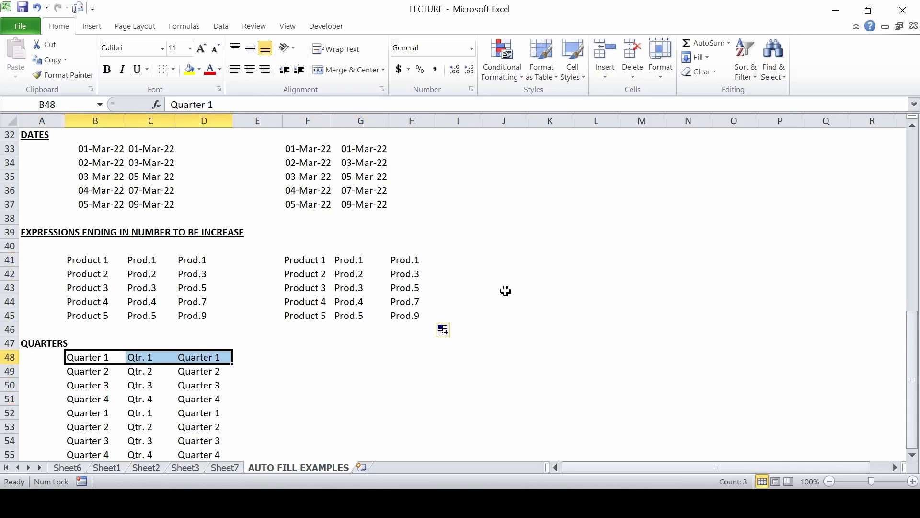
key(ctrl+c)
key(Right)
key(Right)
key(Right)
key(Right)
key(Return)
key(Right)
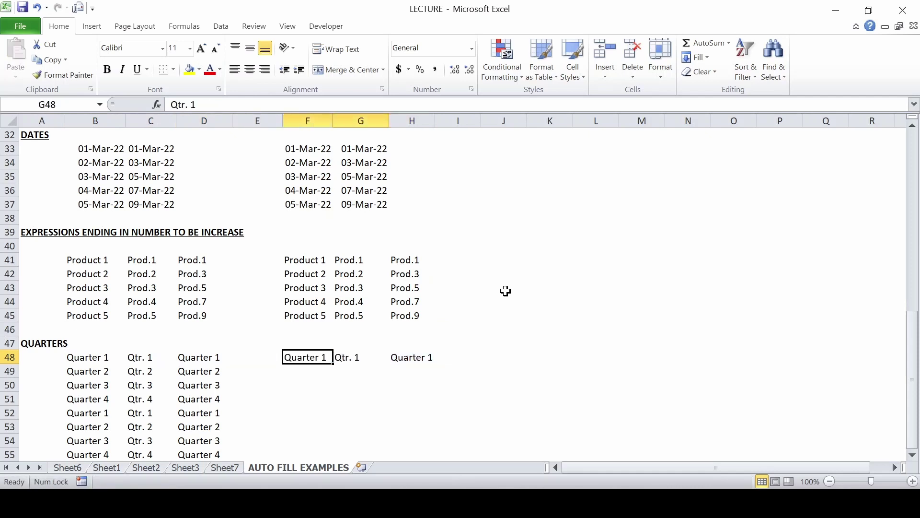
key(Left)
Fill columns F and G down to row 55 with repeating Quarter 1–4 and Qtr. 1–4.
scroll(352, 353, down, 2)
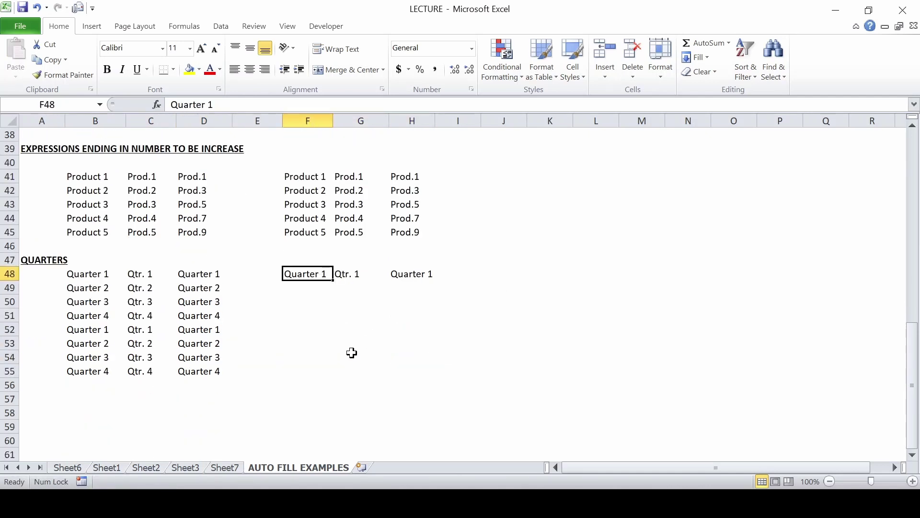
drag(332, 280, 332, 342)
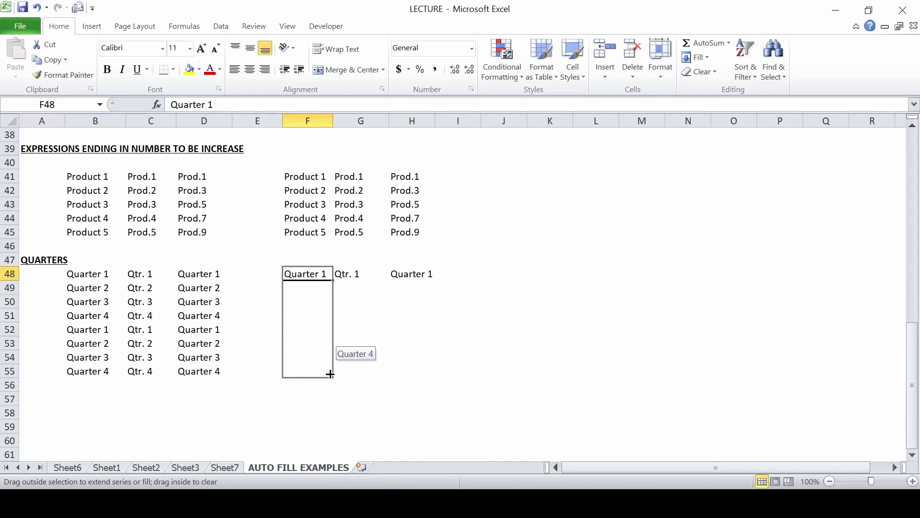
drag(332, 342, 328, 372)
click(309, 331)
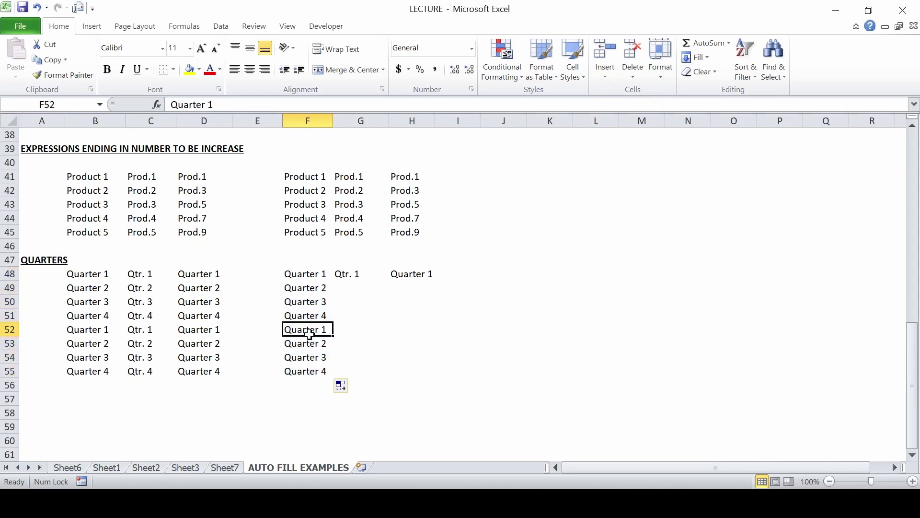
key(Up)
key(Up)
key(Up)
key(Up)
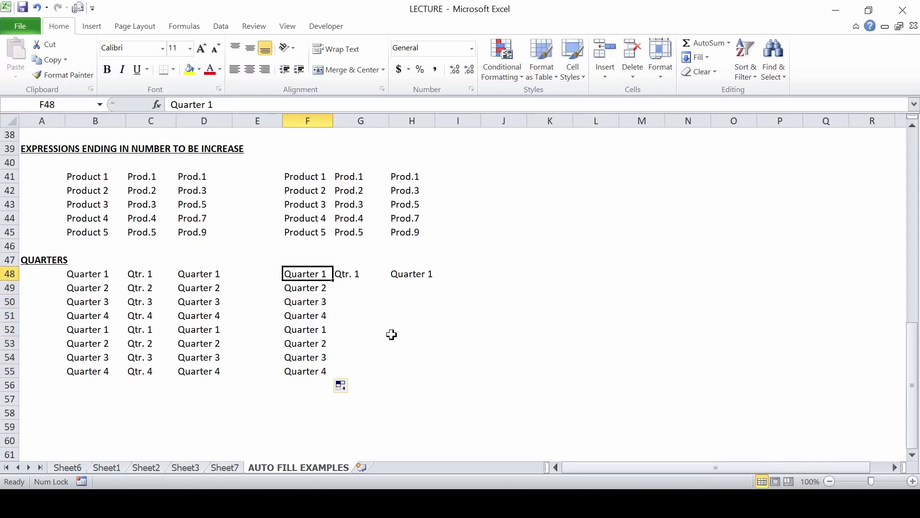
key(Right)
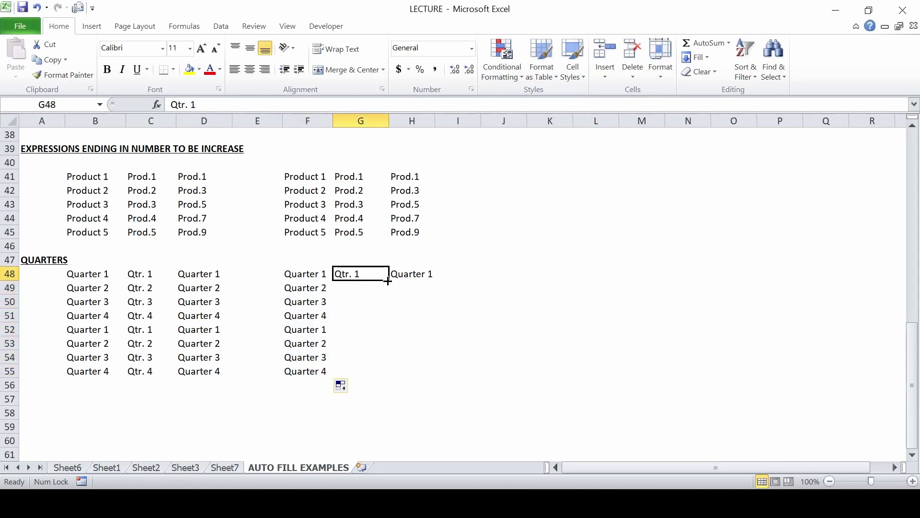
drag(388, 279, 384, 377)
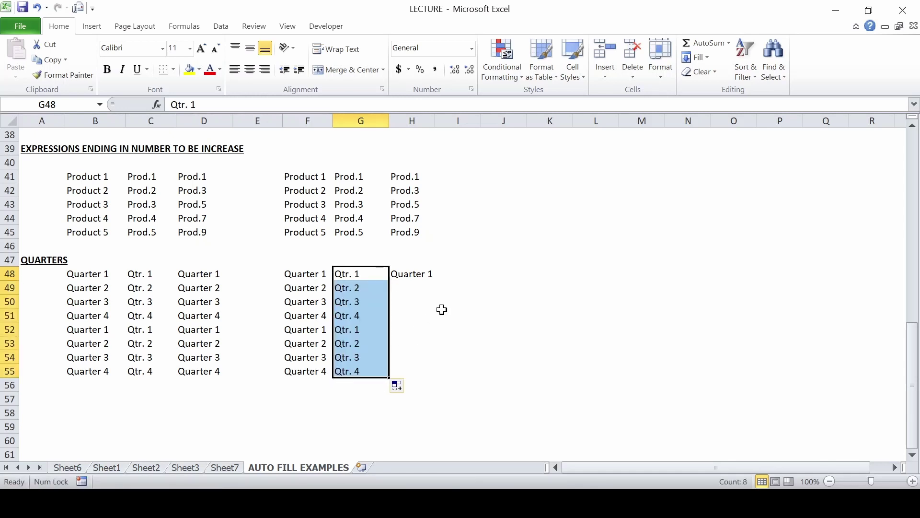
Put Quarter 3 in H49 by copying Quarter 1 and editing the number.
key(Right)
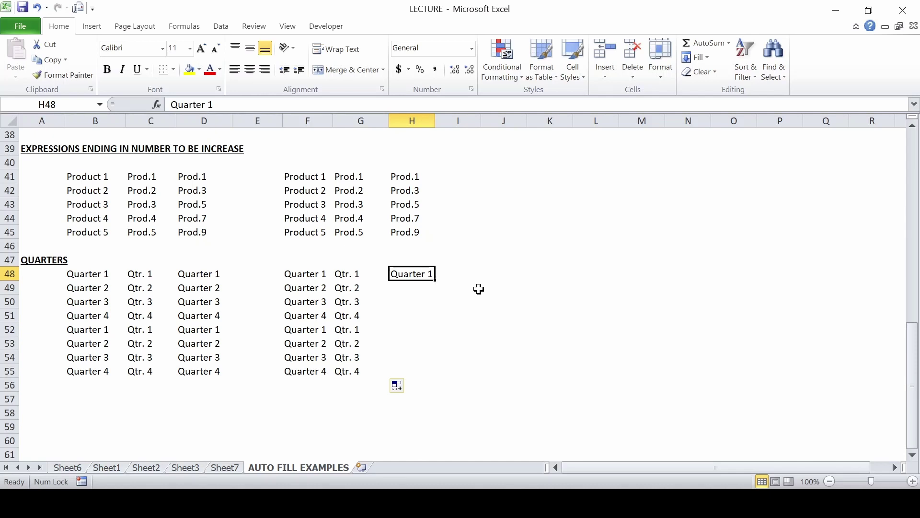
key(ctrl+c)
key(Down)
key(Return)
key(F2)
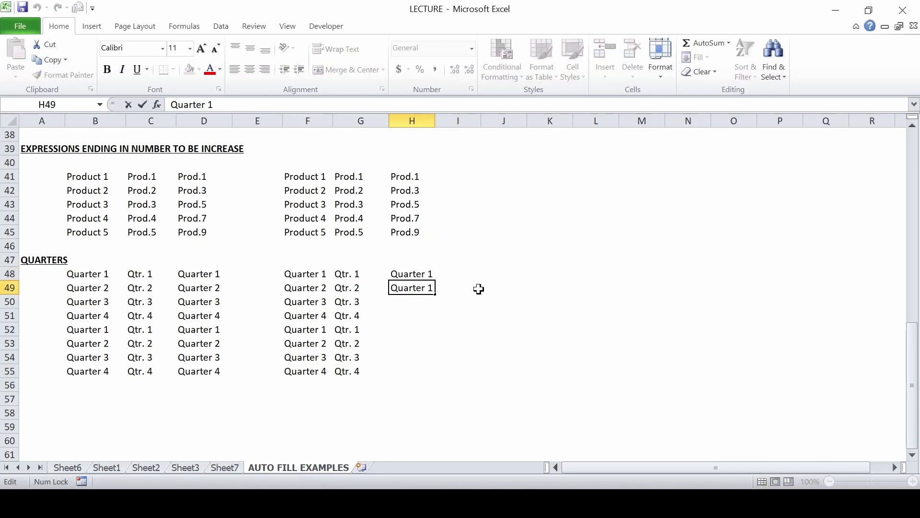
key(BackSpace)
text(3)
key(Up)
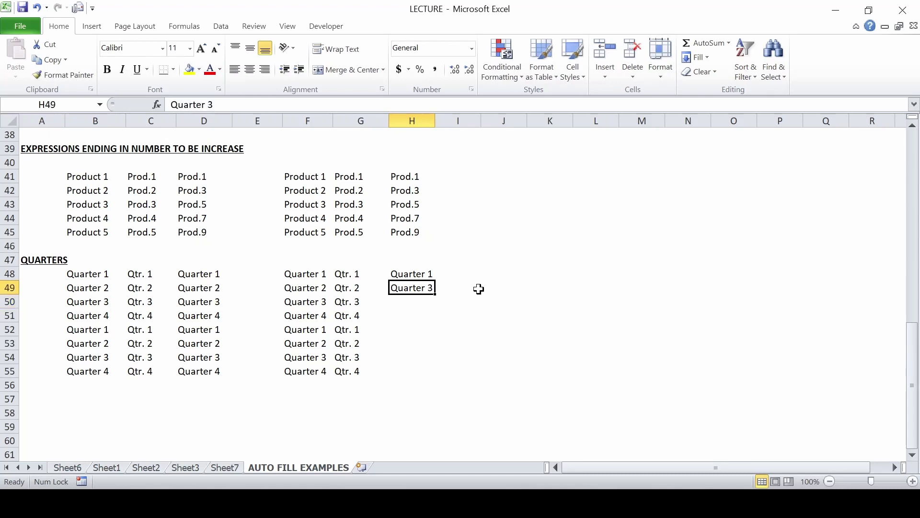
Extend the Quarter 1/Quarter 3 pattern from H48:H49 down to H55.
key(Up)
key(shift+Down)
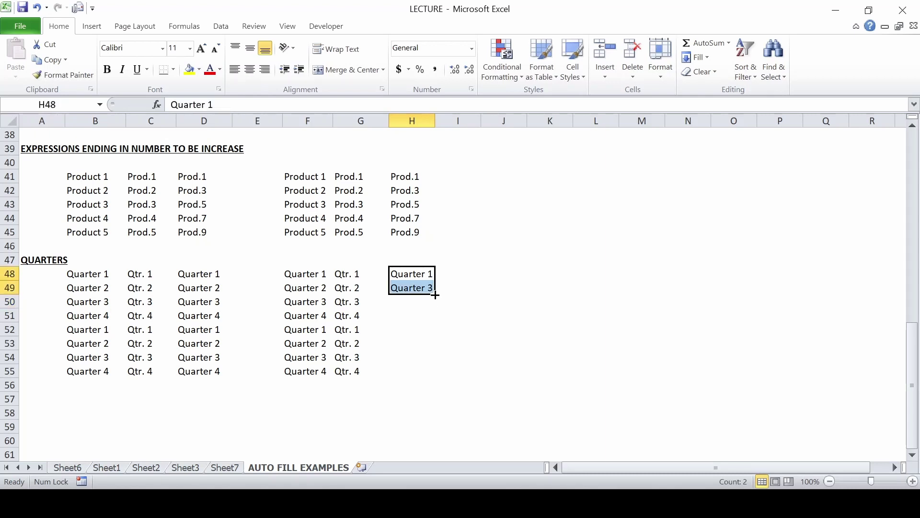
drag(435, 295, 433, 372)
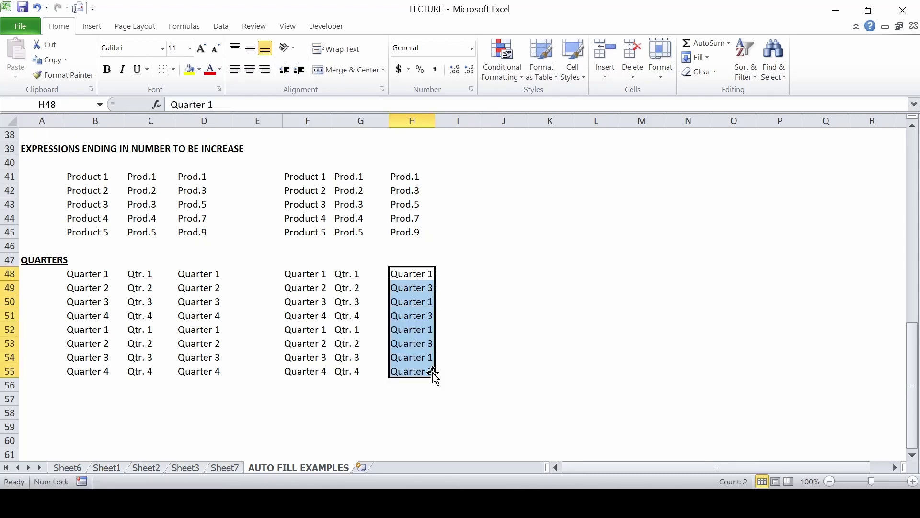
key(Down)
key(Down)
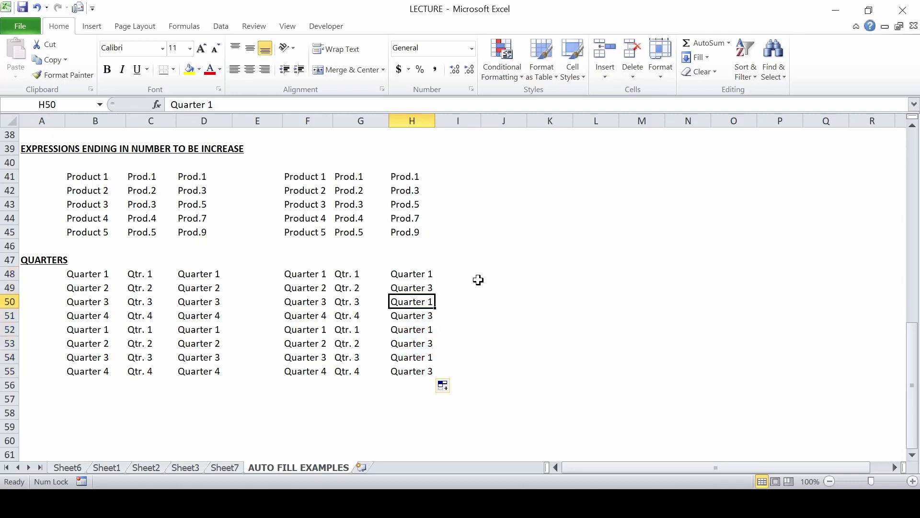
key(Up)
key(Up)
key(Down)
key(Down)
key(Down)
key(Down)
key(Down)
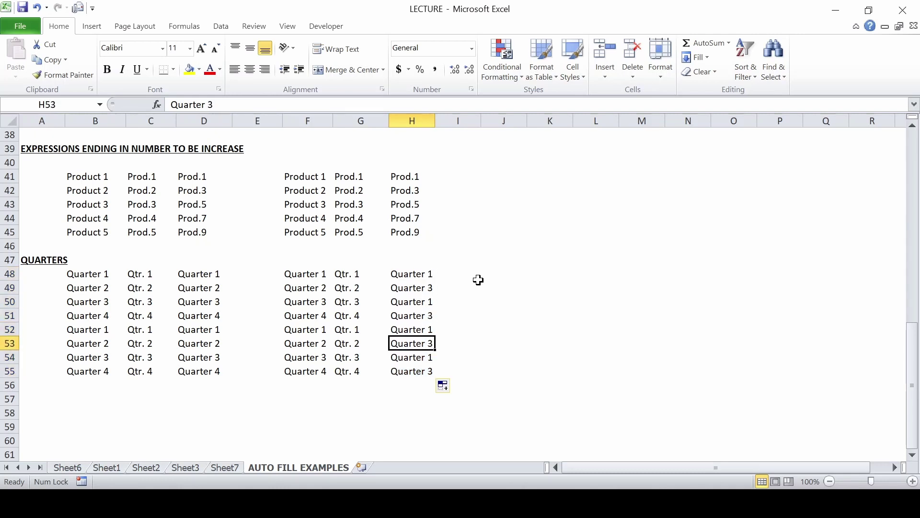
key(Down)
key(Down)
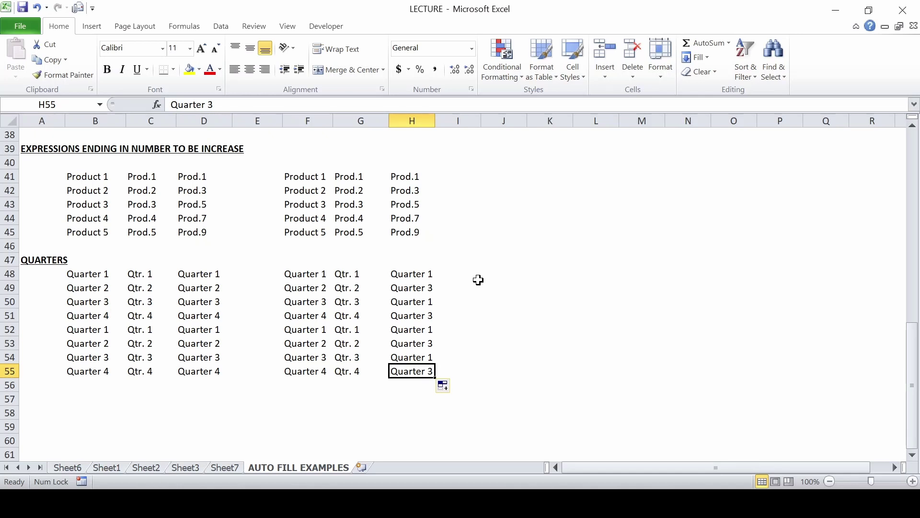
key(Down)
key(Down)
key(Home)
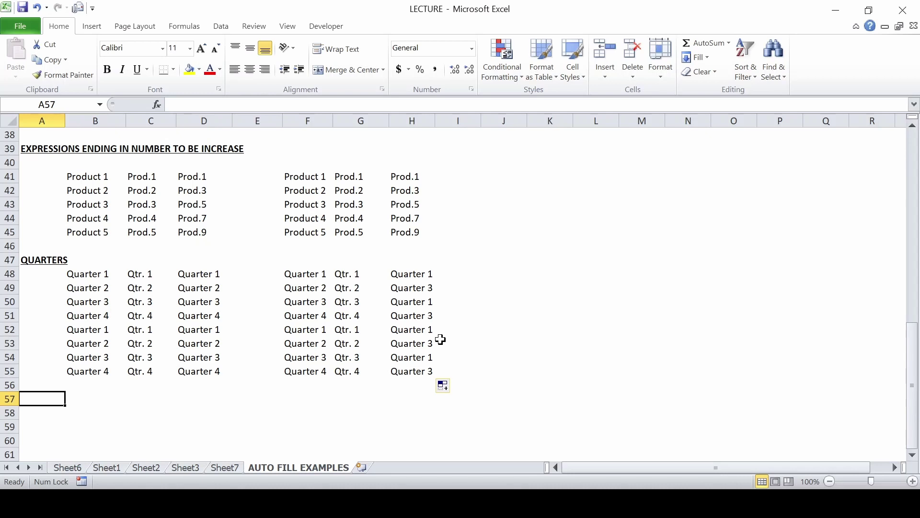
Enter BIZHEAVE in capitals in A57, then again in A58 via AutoComplete.
key(Caps_Lock)
text(BIZHE)
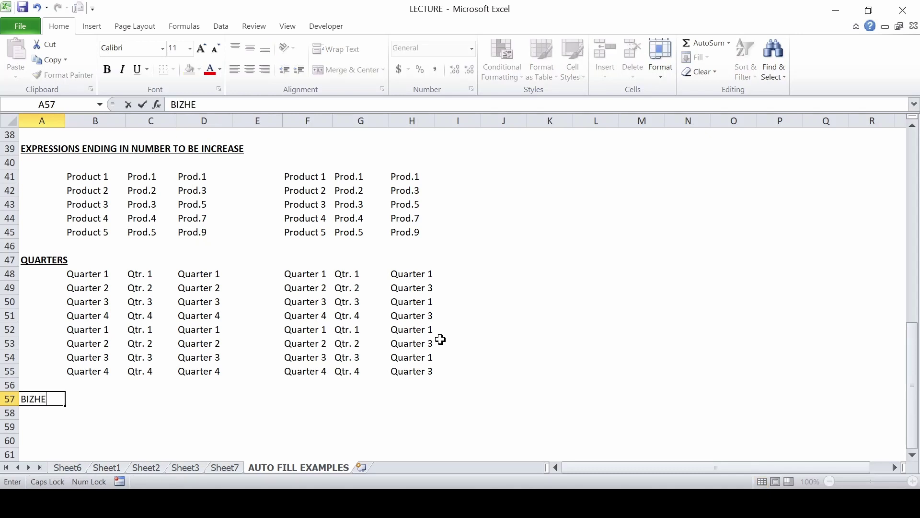
text(AVE)
key(Return)
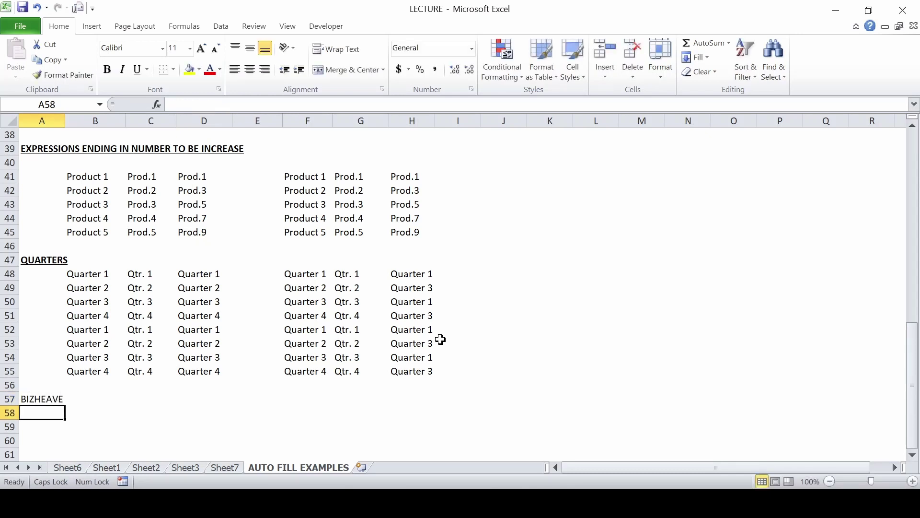
text(BIZHEAVE)
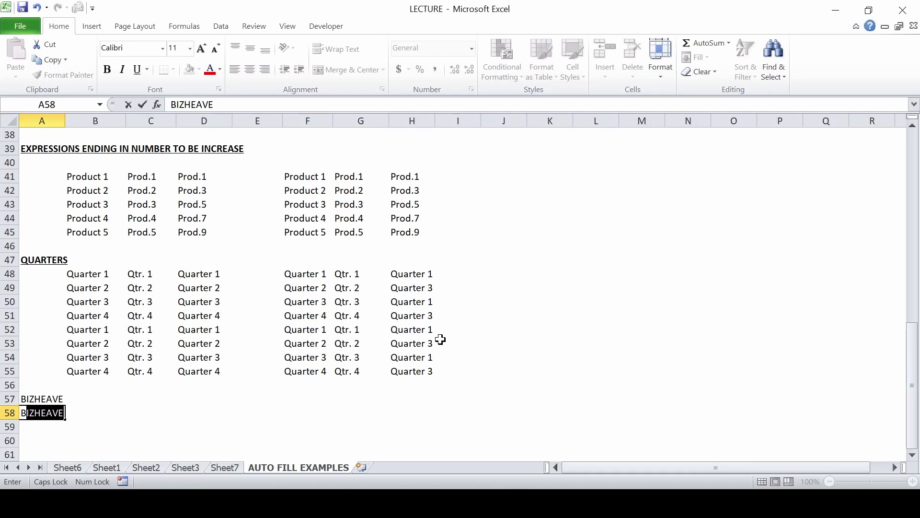
key(Return)
Enter BANANA in A59.
text(B)
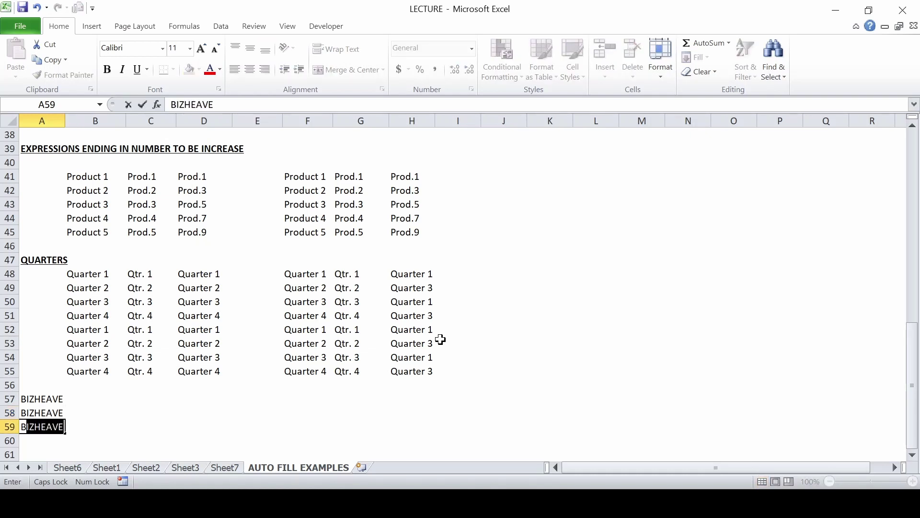
text(ANANA)
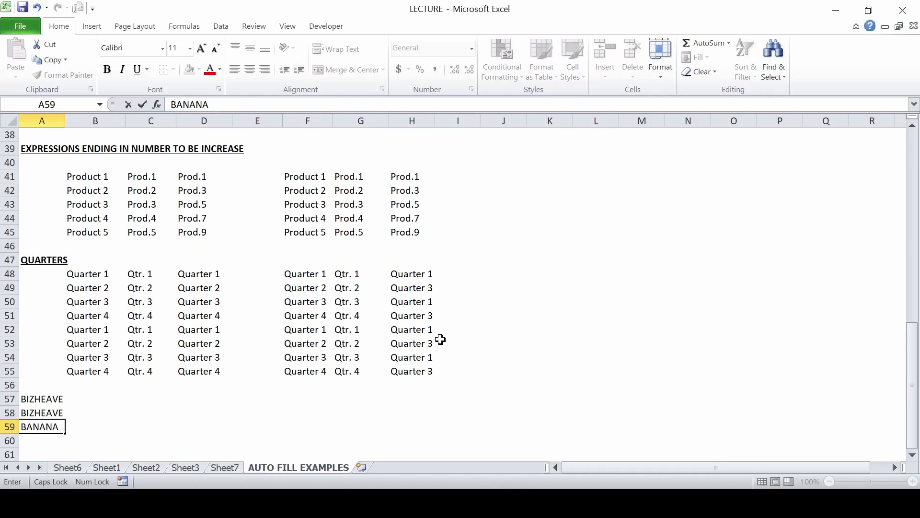
key(Return)
key(Up)
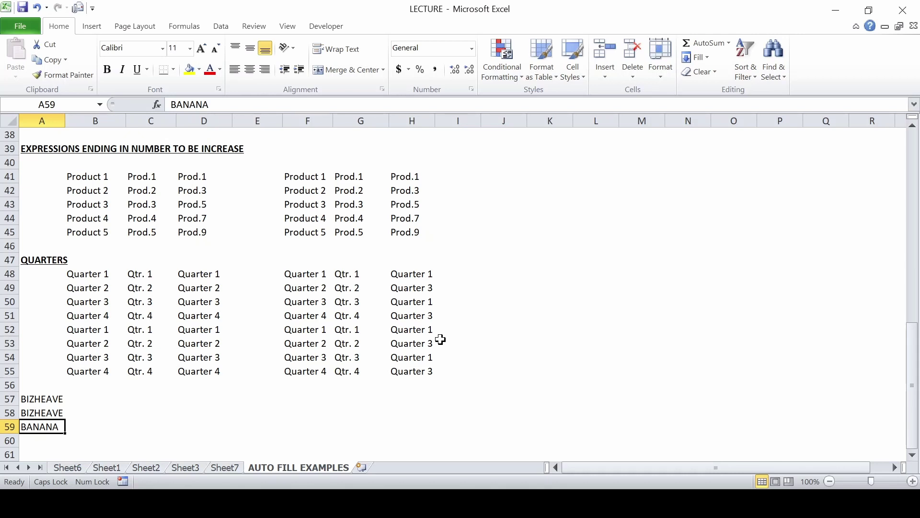
Enter JANUARY in C57, extending JAN, then start typing JAN in C58 without the autocomplete suggestion.
key(Up)
key(Up)
key(Right)
key(Right)
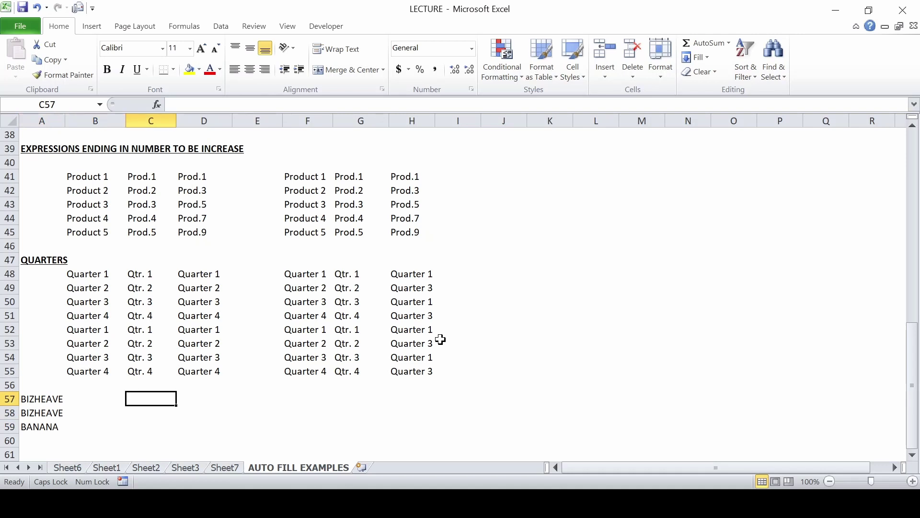
text(JAN)
key(Return)
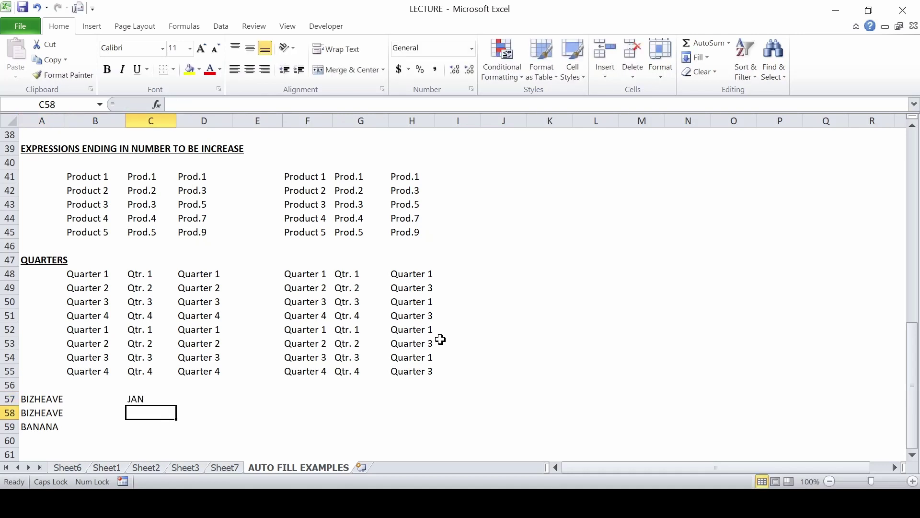
key(Up)
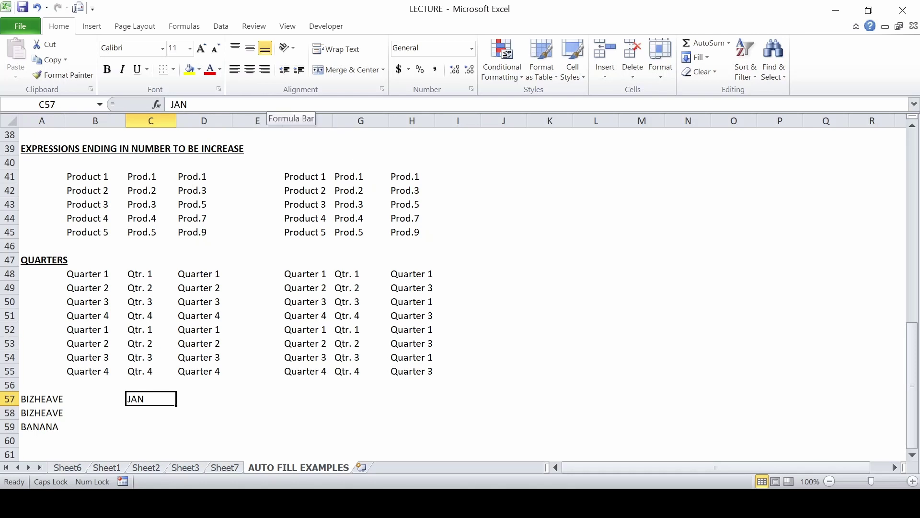
double_click(153, 398)
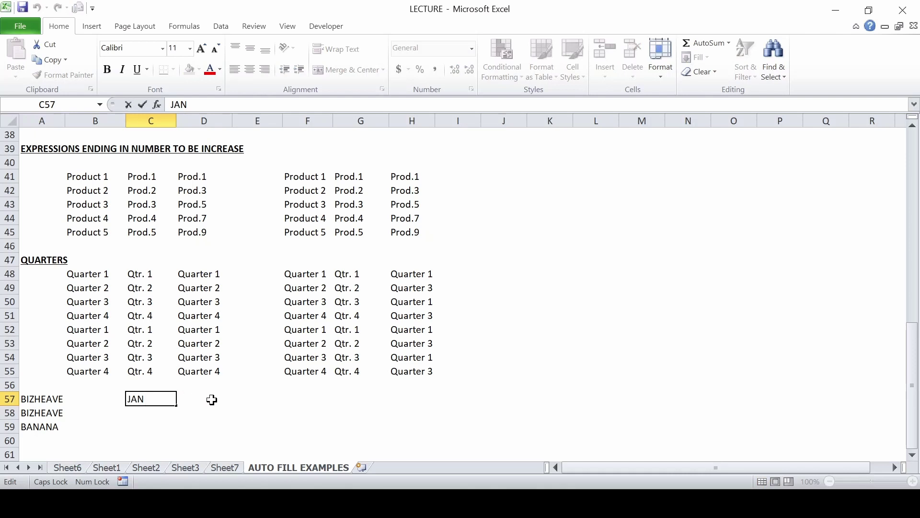
text(U)
text(ARY)
key(Return)
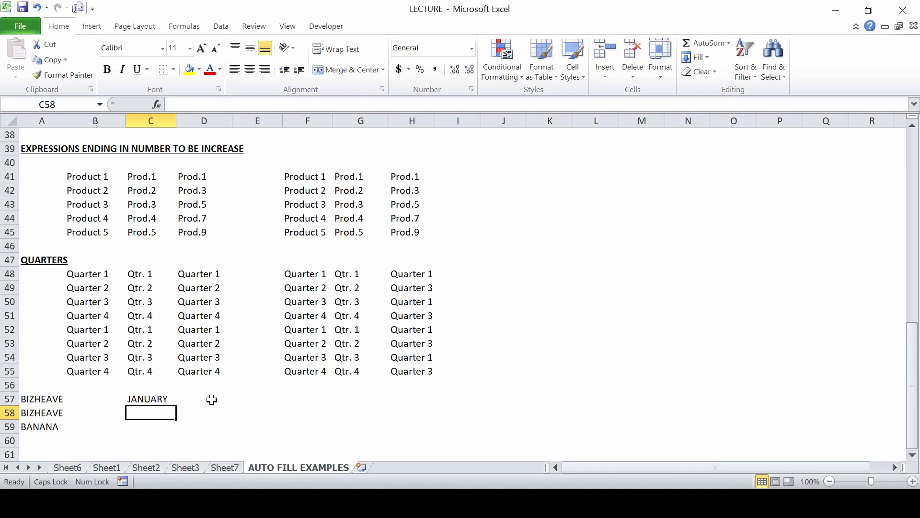
text(JAN)
key(BackSpace)
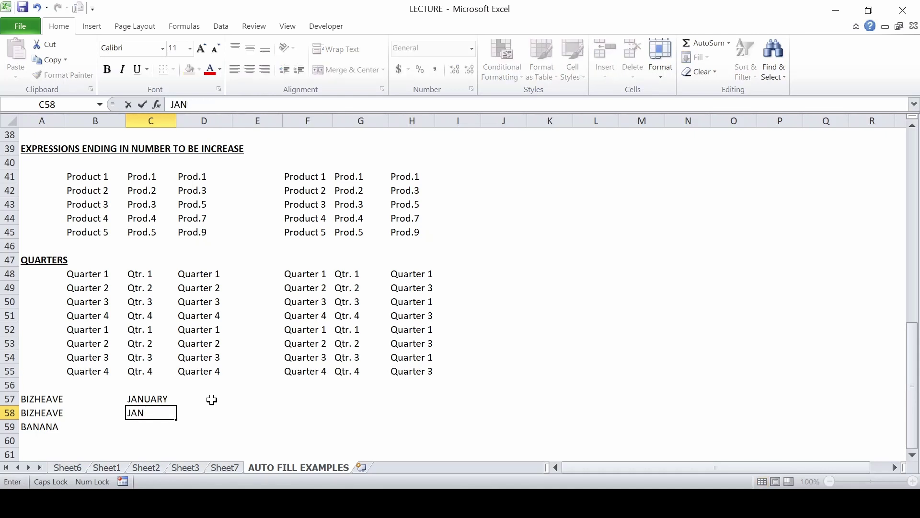
Commit JAN in C58, retype it as JANUARY, and return to C57.
key(Return)
key(Up)
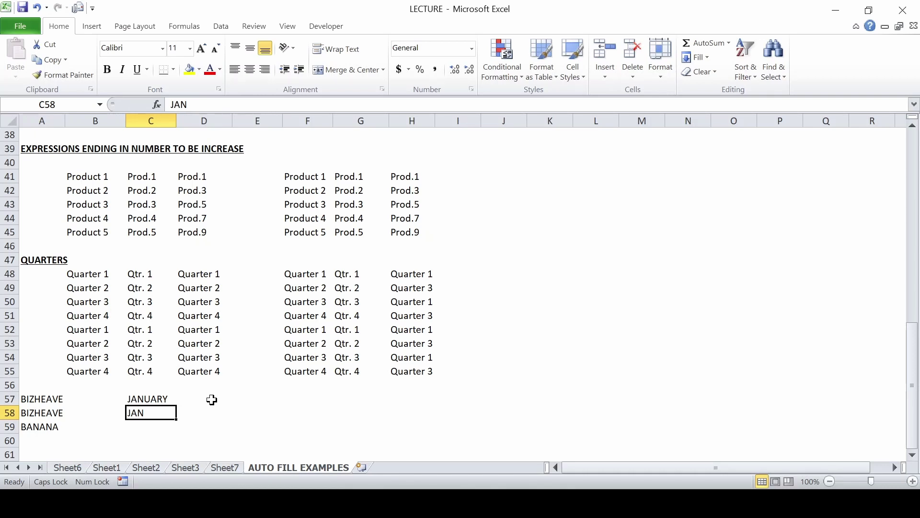
text(JANUAR)
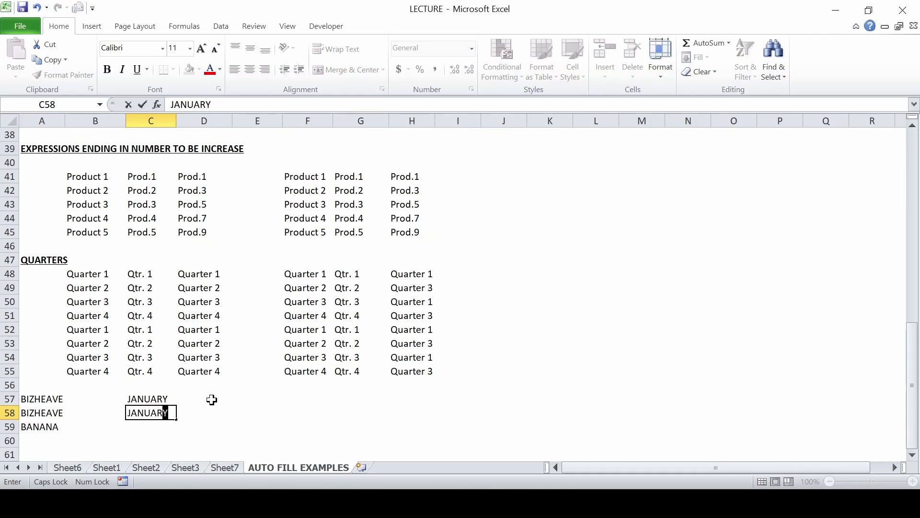
text(Y)
key(Return)
key(Up)
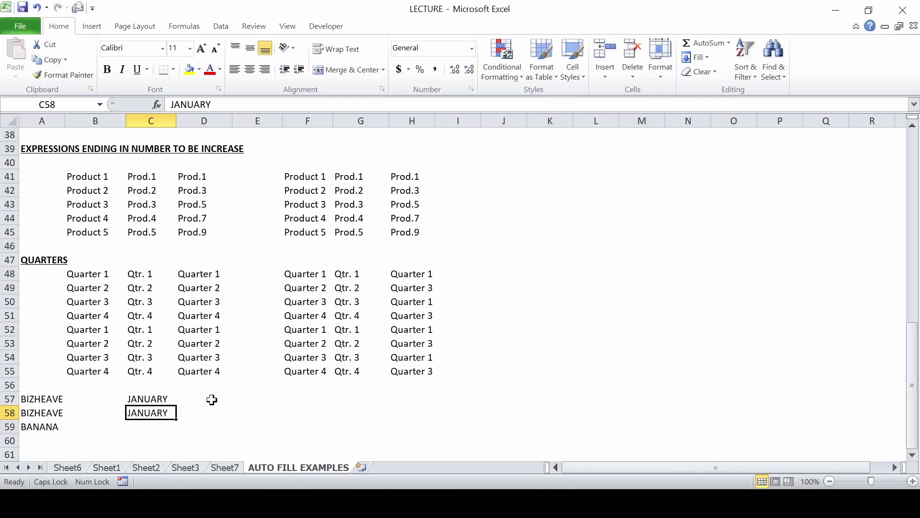
key(Down)
key(Up)
key(Up)
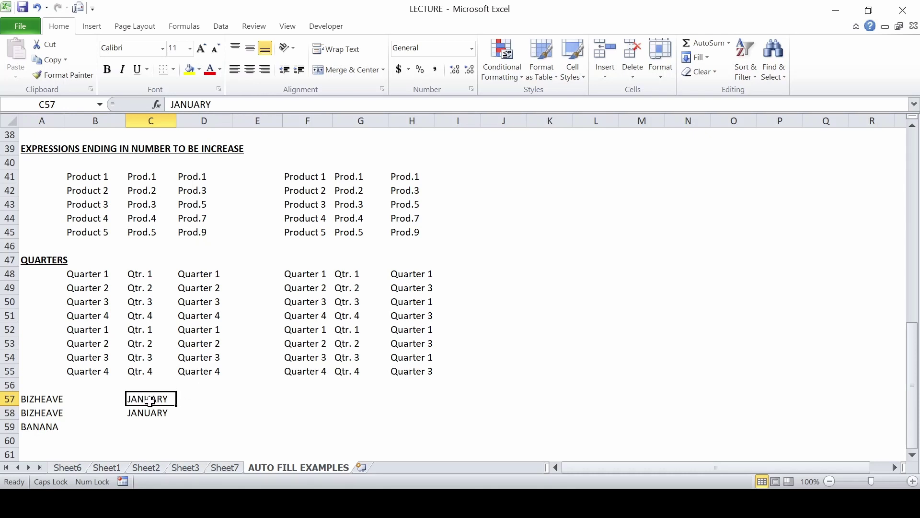
Clear the contents of C57 from its right-click menu and move down to C58.
right_click(153, 406)
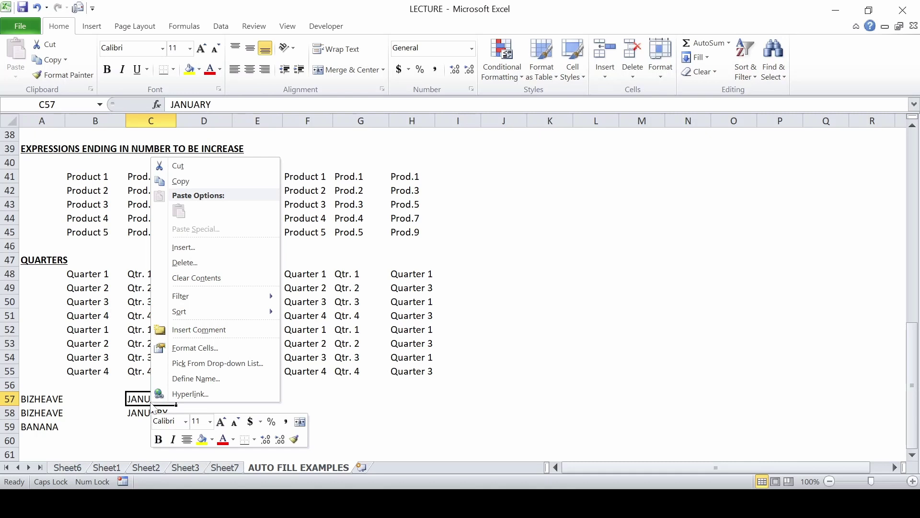
mouse_move(180, 296)
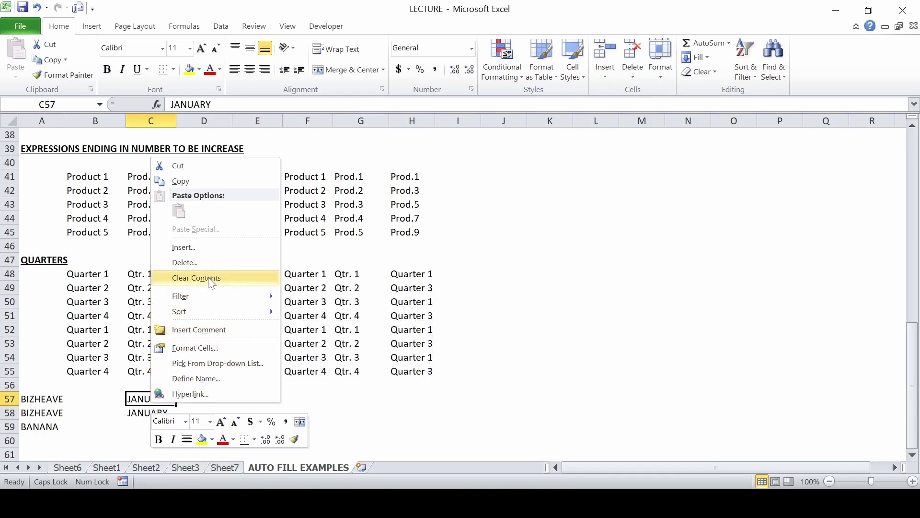
click(211, 284)
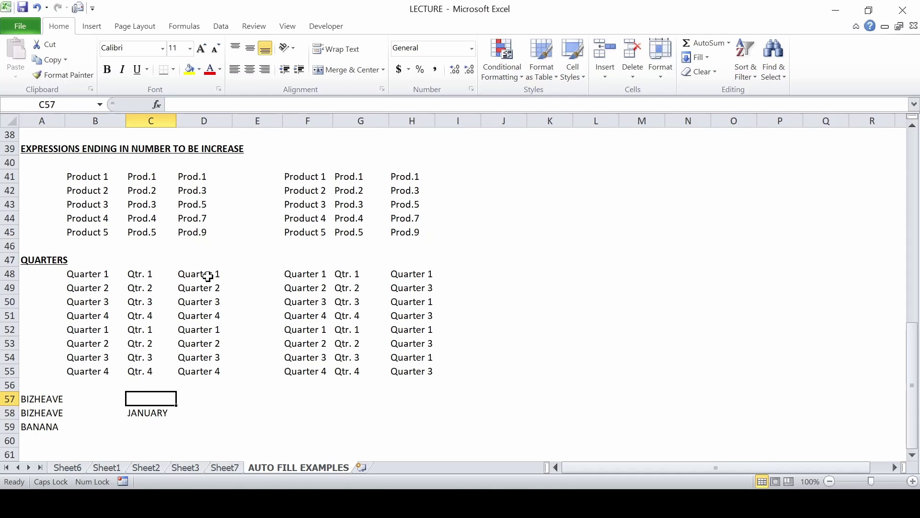
key(Down)
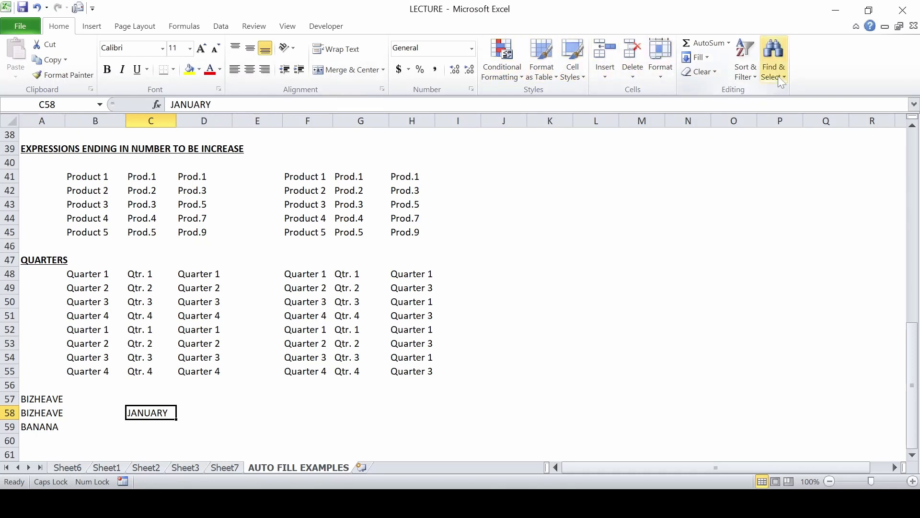
Remove JANUARY from C58 with Home's Clear Contents.
click(714, 72)
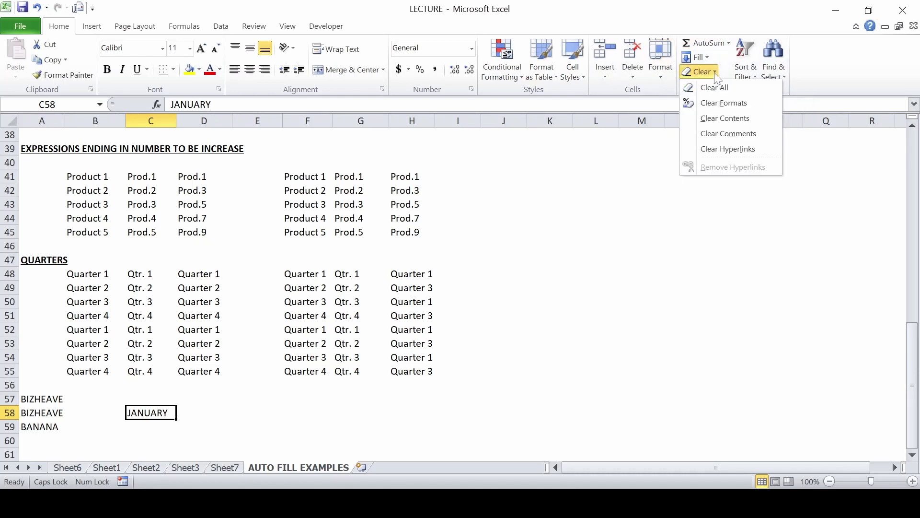
click(716, 120)
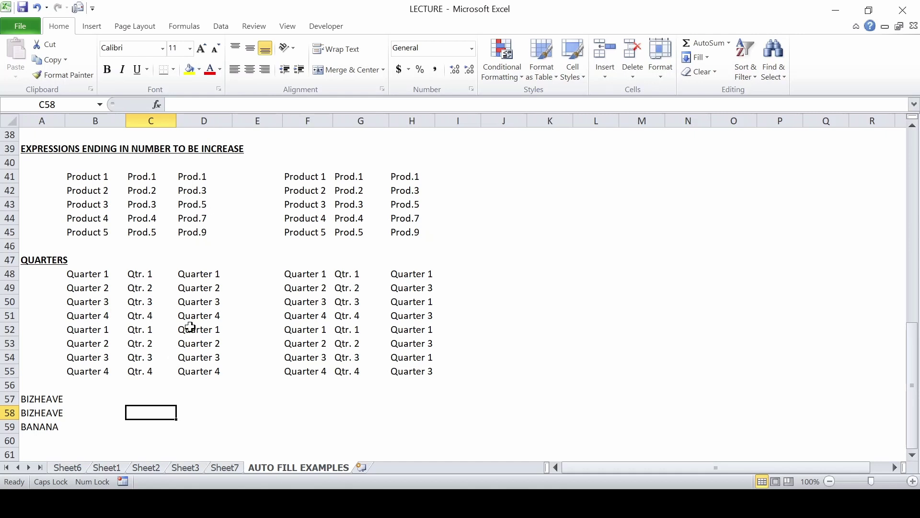
Clear the contents of the quarter series block D48:H55, then move to B48.
mouse_move(192, 275)
mouse_down()
mouse_move(331, 356)
mouse_move(429, 370)
mouse_up()
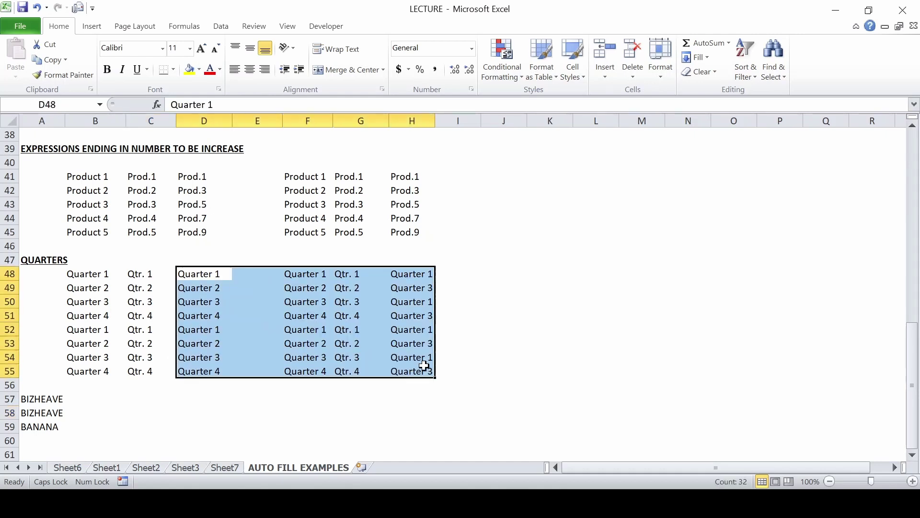
click(716, 73)
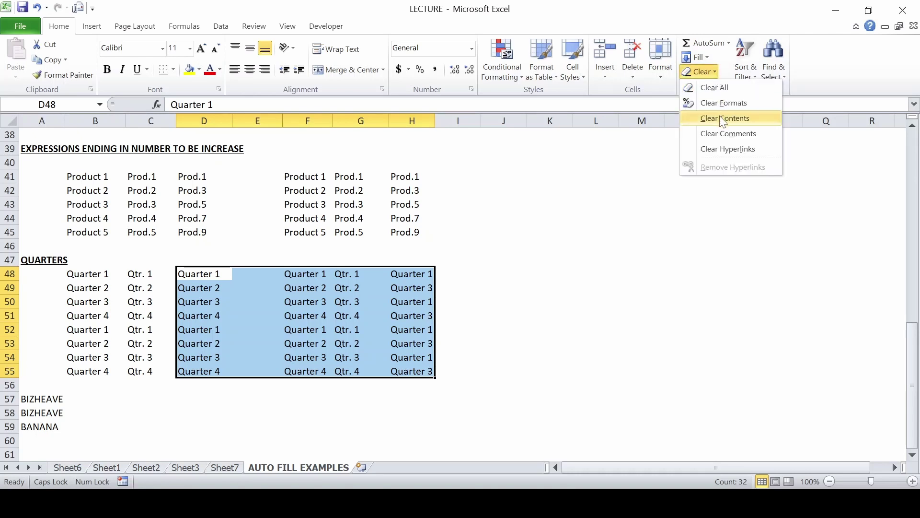
click(722, 118)
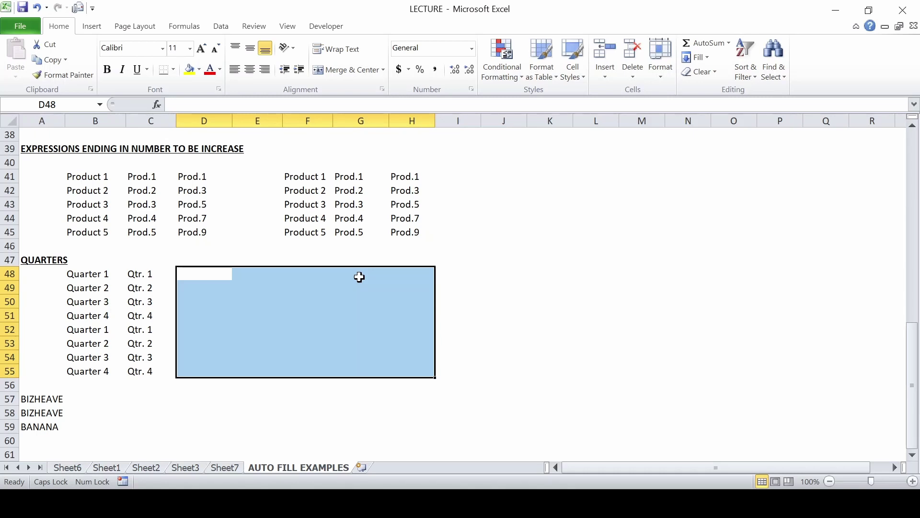
key(Left)
key(Left)
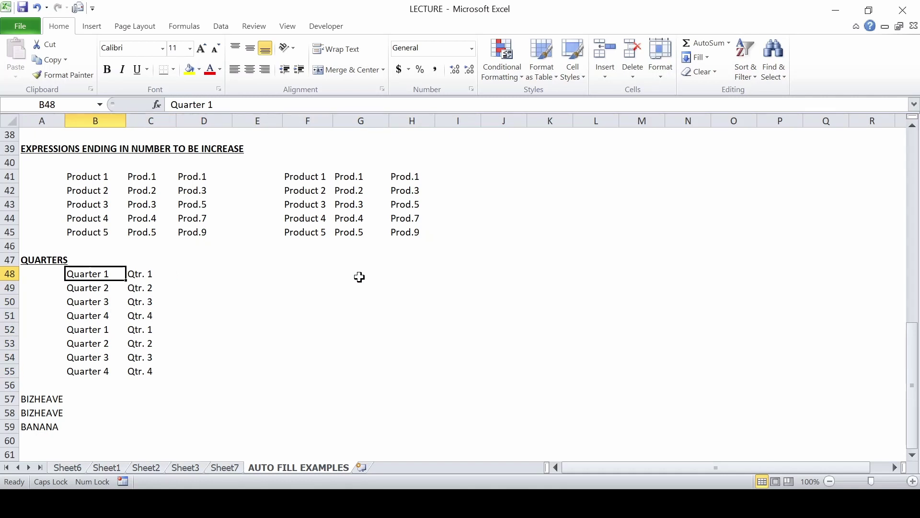
Delete the Quarter and Qtr. lists in B48:C55, then undo the clears with Ctrl+Z.
key(shift+Down)
key(shift+Down)
key(shift+Down)
key(shift+Down)
key(shift+Down)
key(shift+Down)
key(shift+Down)
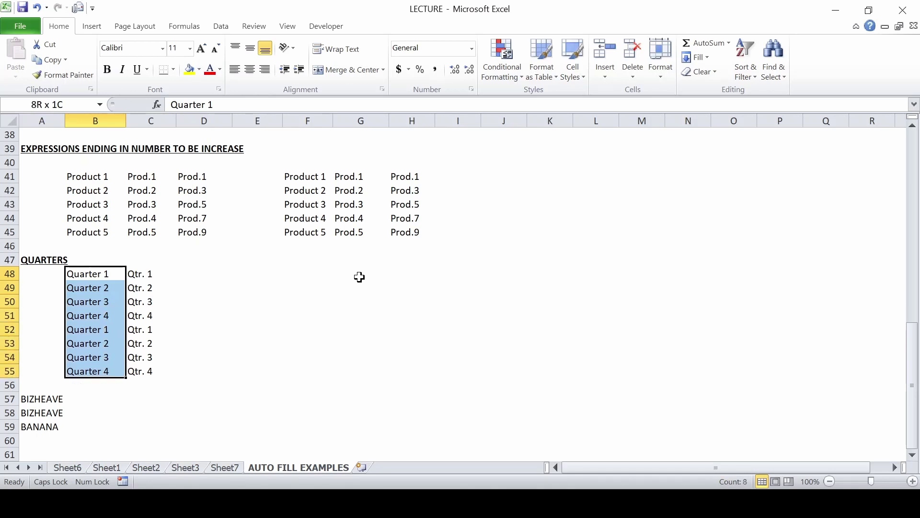
key(shift+Right)
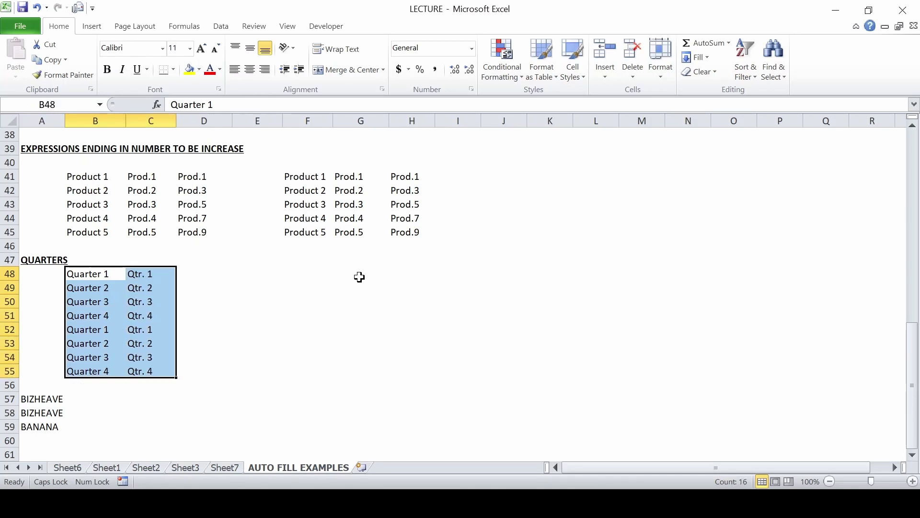
key(Delete)
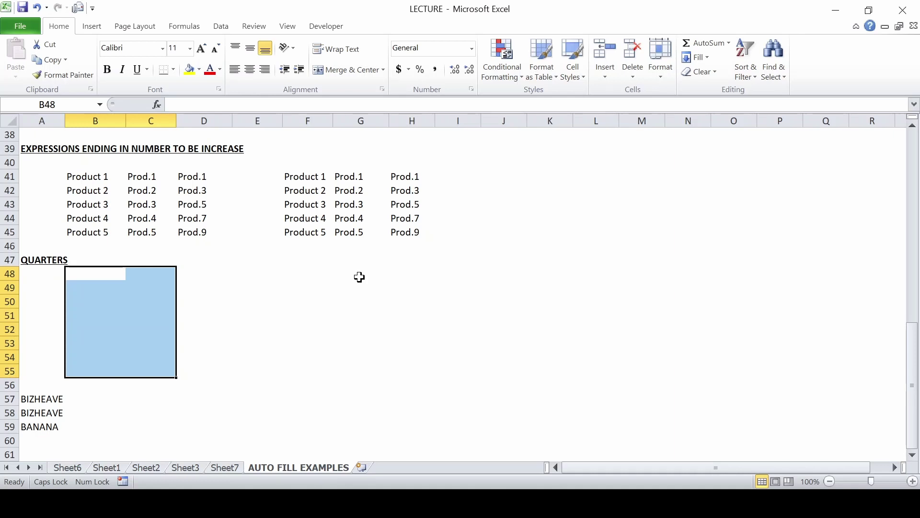
key(ctrl+z)
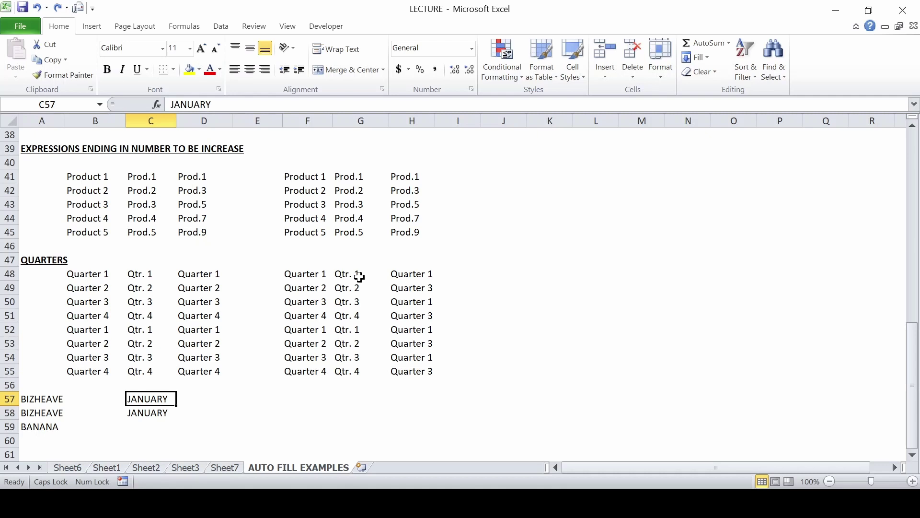
Clear JANUARY from C57 and C58 again, then redo clearing D48:H55 and B48:C55.
key(Delete)
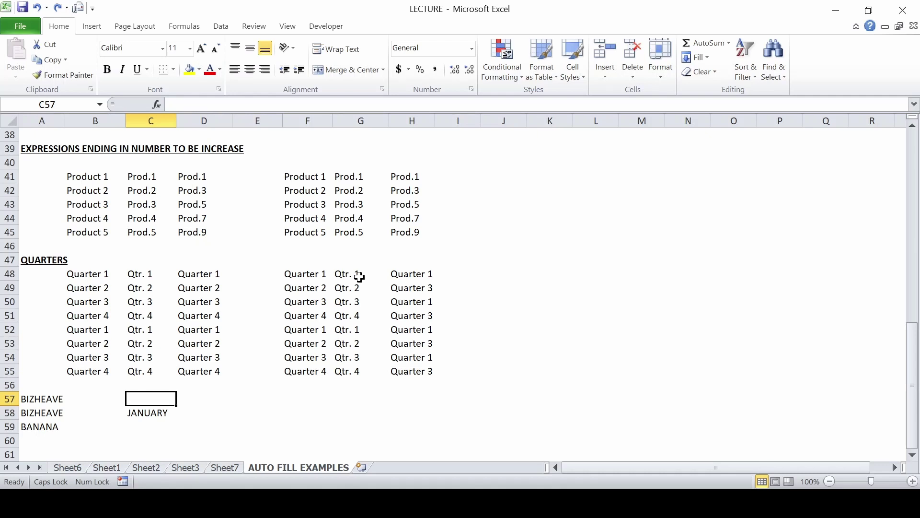
key(Down)
key(Delete)
key(ctrl+z)
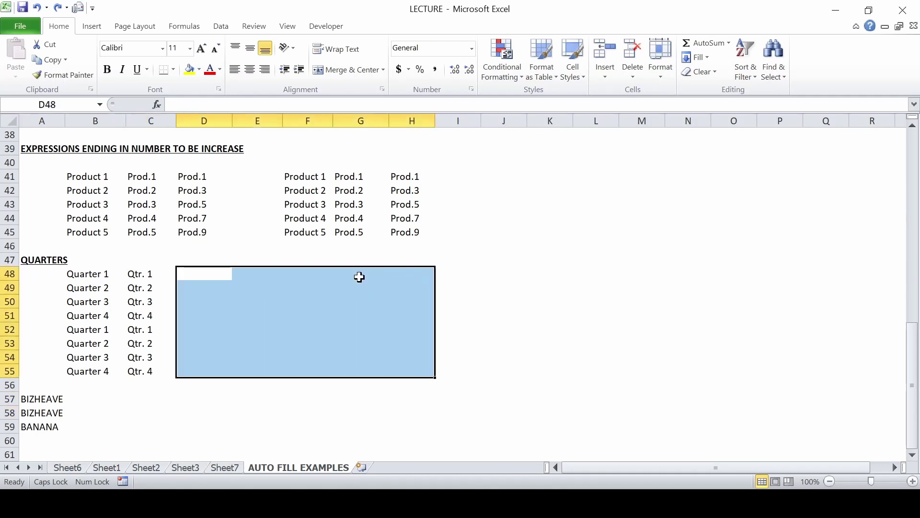
key(ctrl+z)
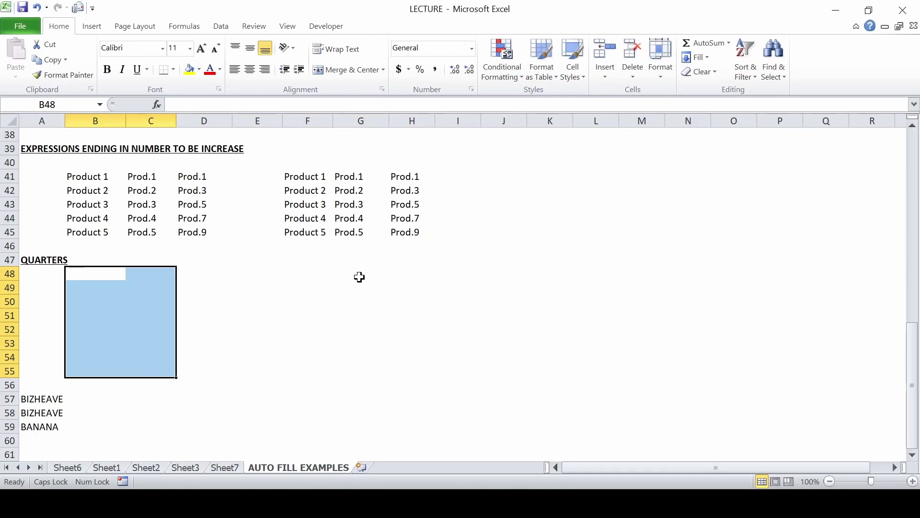